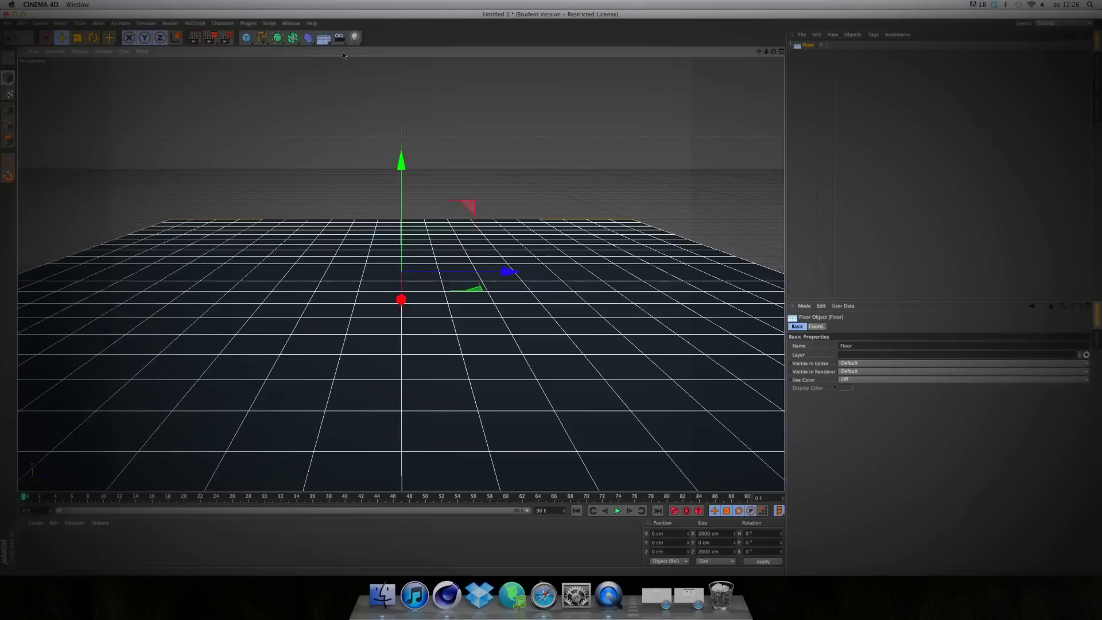
Replace the floor with a plane object 4000 cm wide and 4000 cm high.
key(Delete)
drag(240, 42, 321, 65)
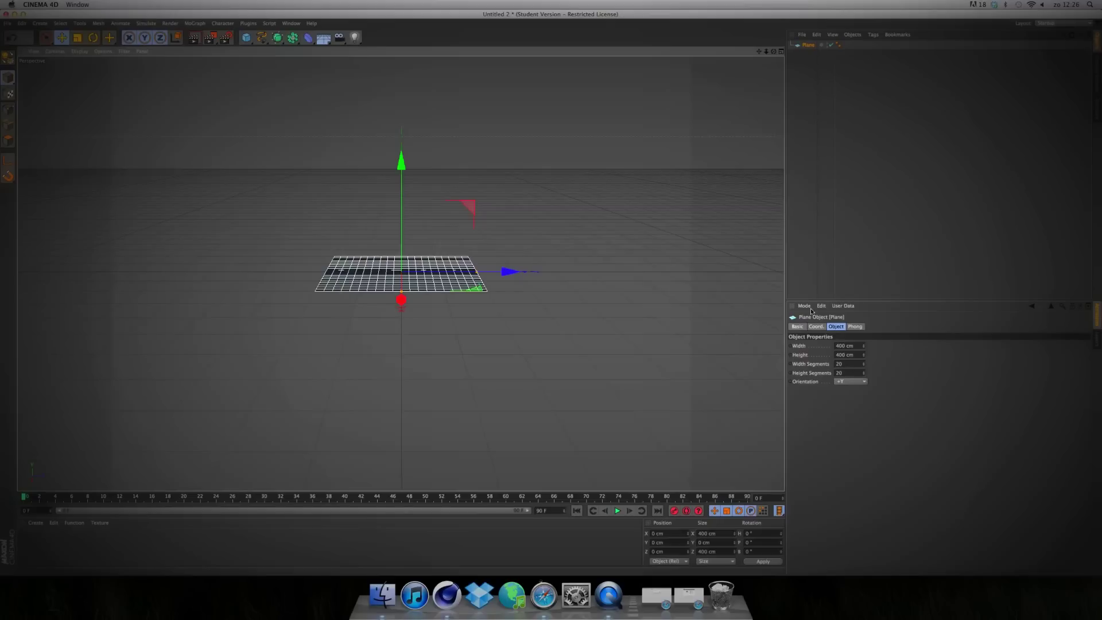
click(845, 355)
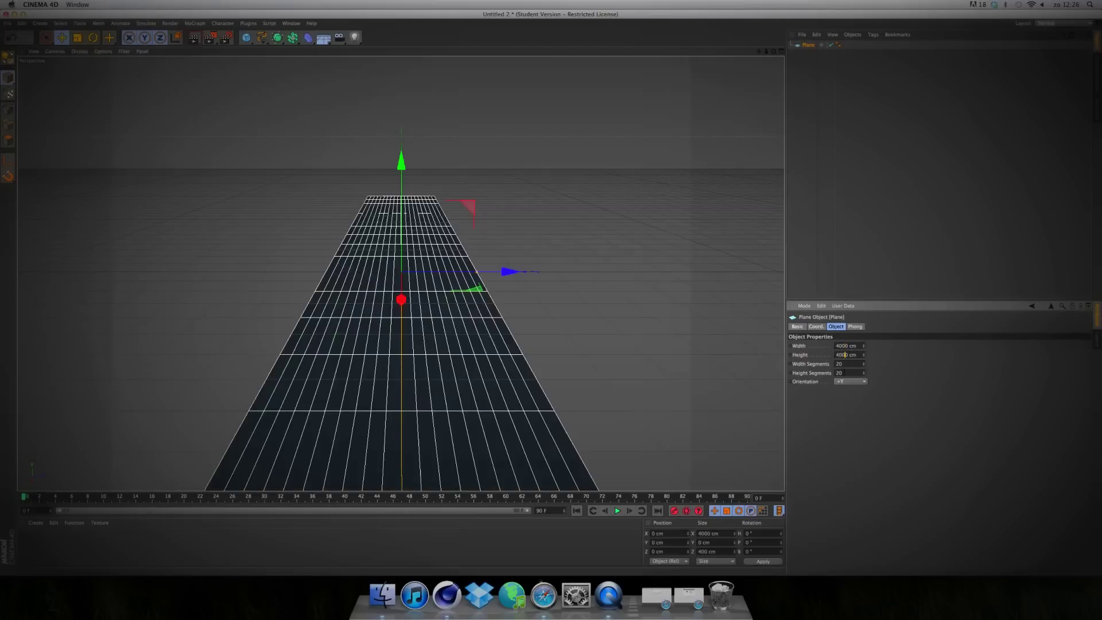
text(0)
Set the plane's width segments and height segments to 200 each.
click(849, 364)
click(845, 372)
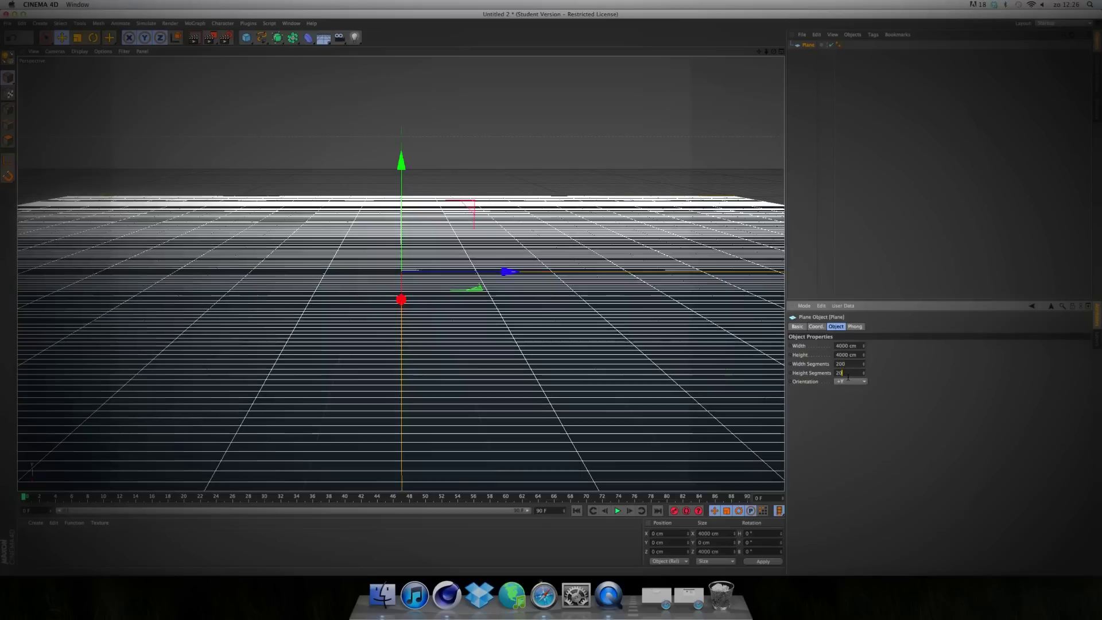
text(0)
key(Return)
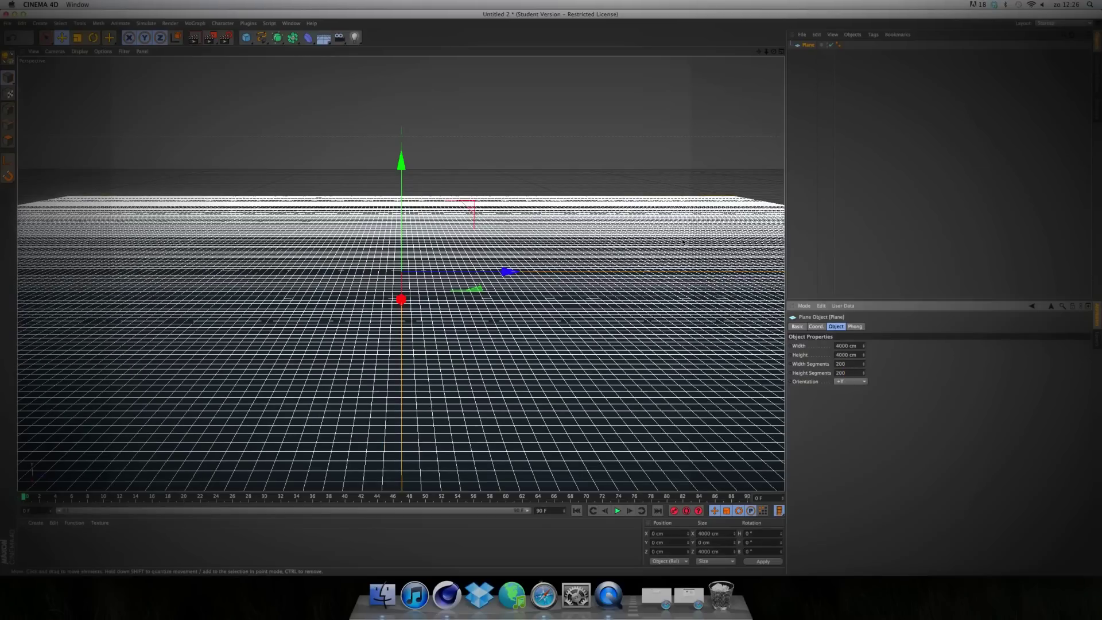
Convert the plane to an editable polygon object and switch to polygon mode.
drag(772, 55, 174, 275)
drag(51, 389, 459, 198)
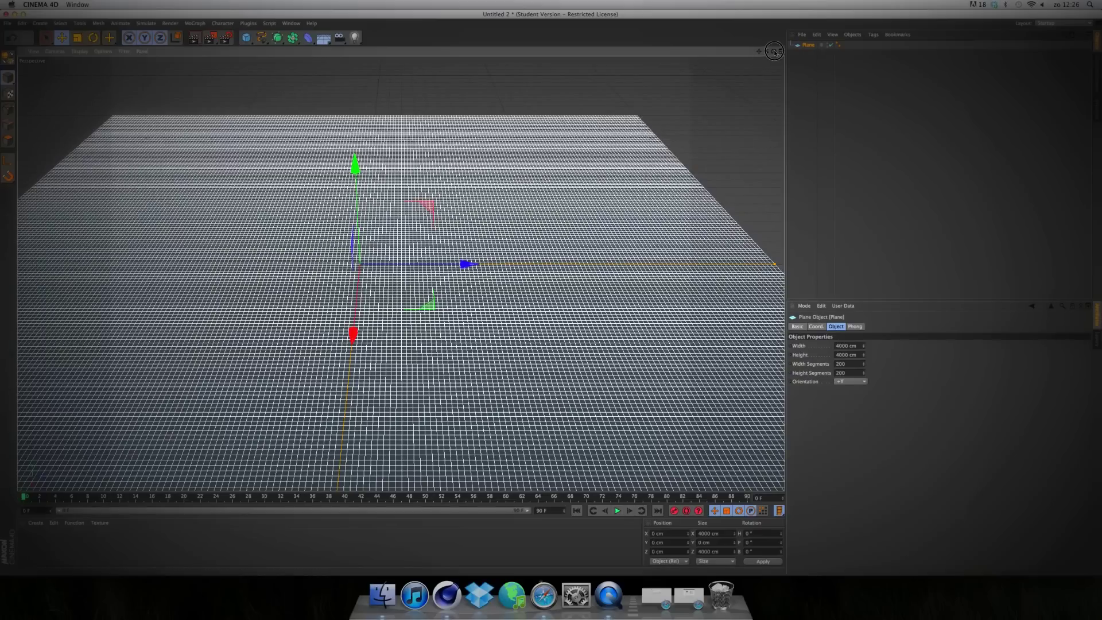
drag(758, 52, 786, 36)
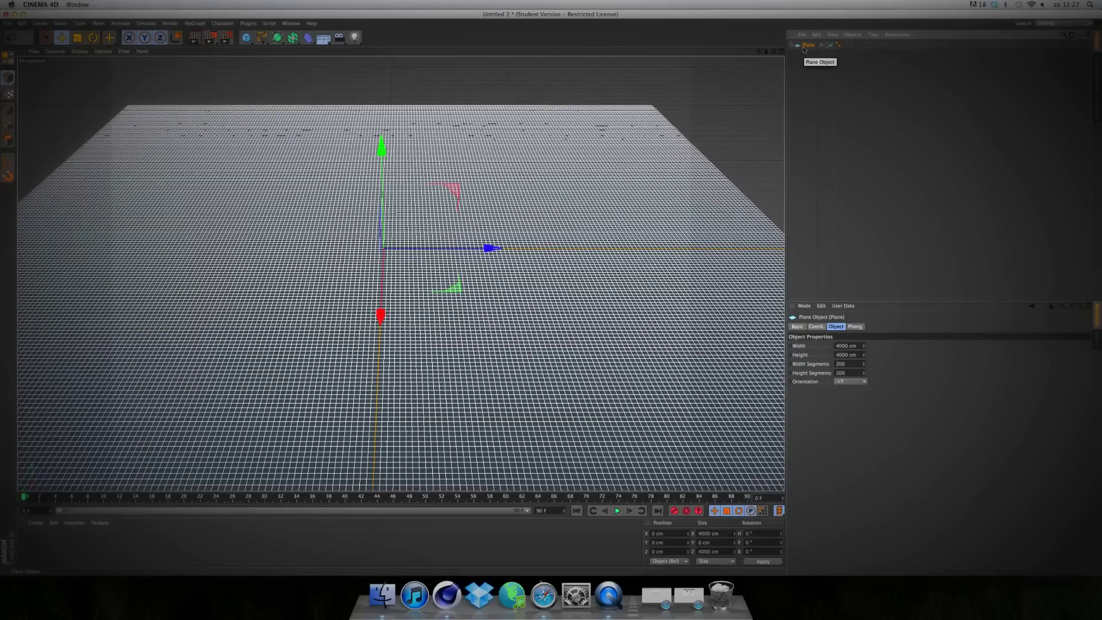
key(c)
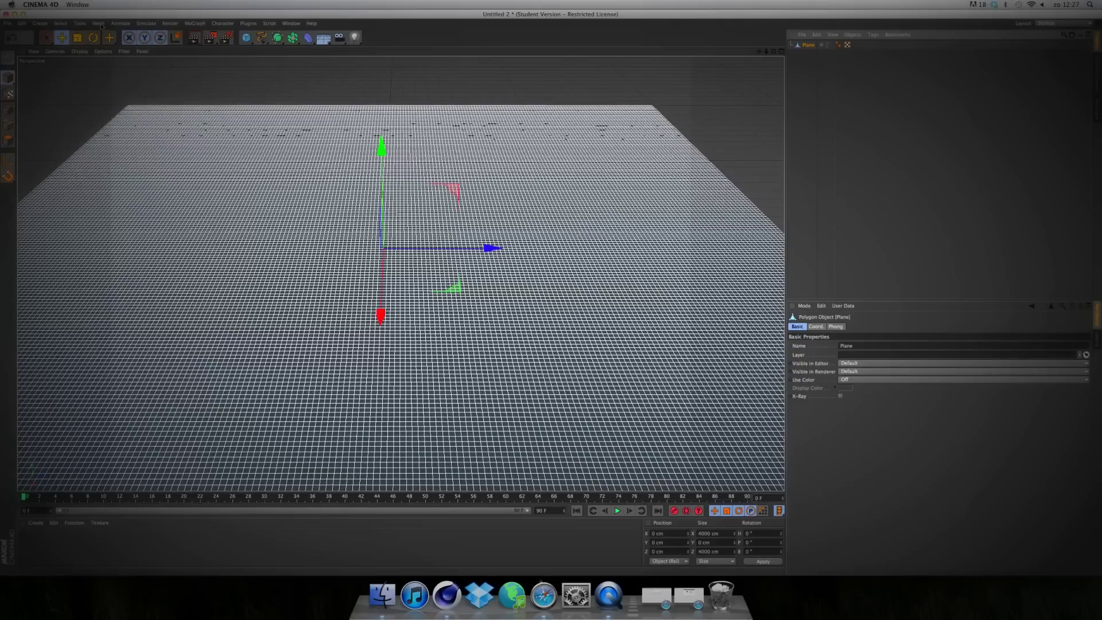
click(8, 140)
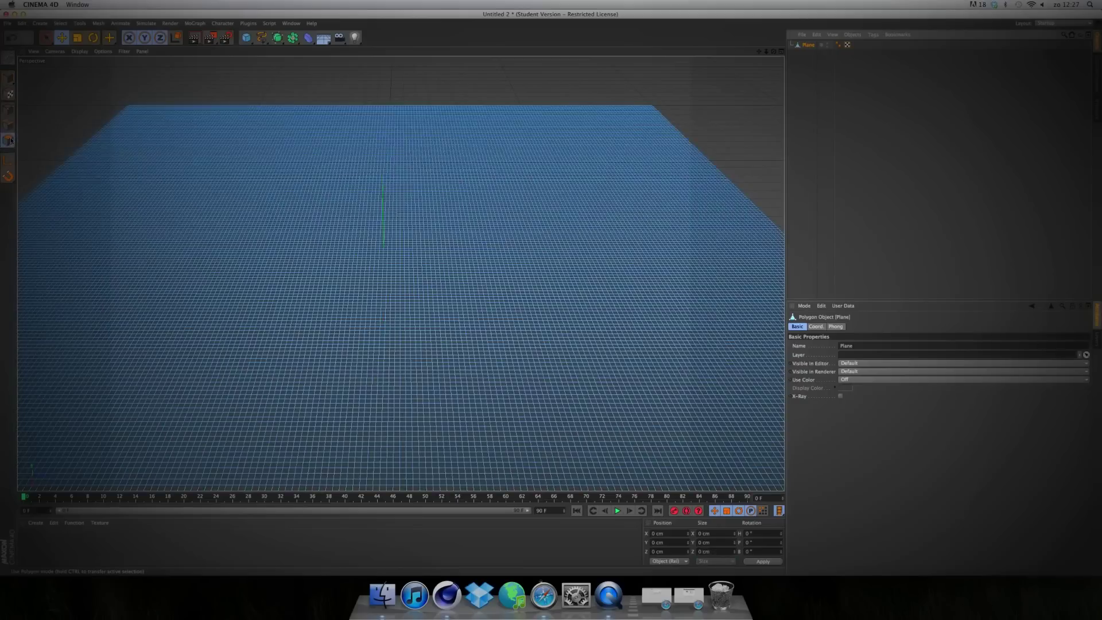
Raise a rounded hill near the plane's left edge using the Magnet tool with a 1000 cm radius.
click(86, 23)
mouse_move(101, 27)
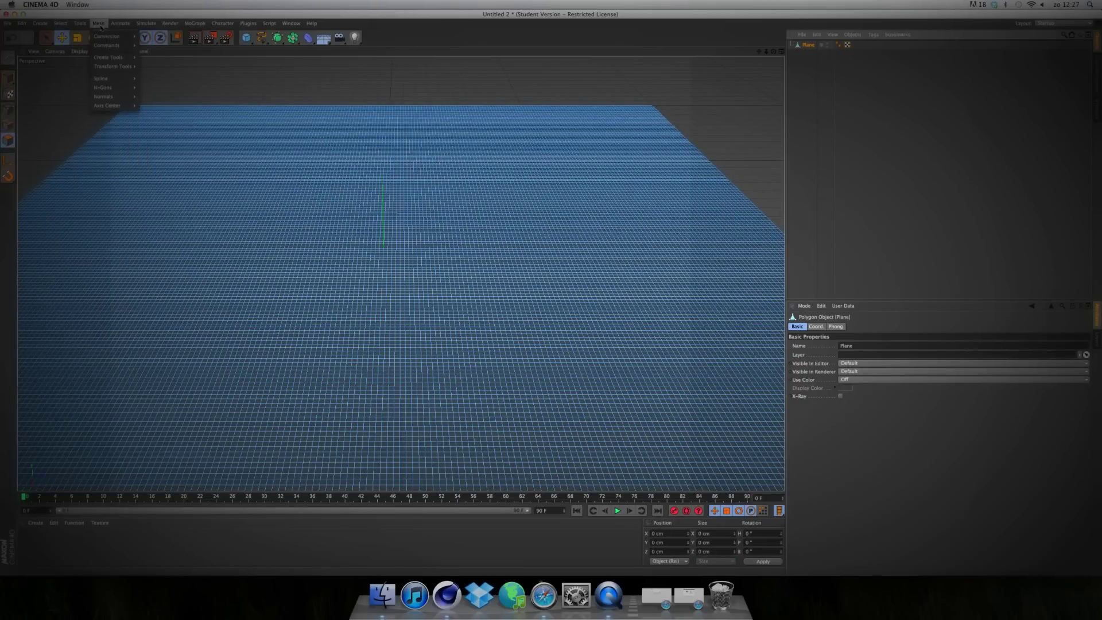
mouse_move(112, 66)
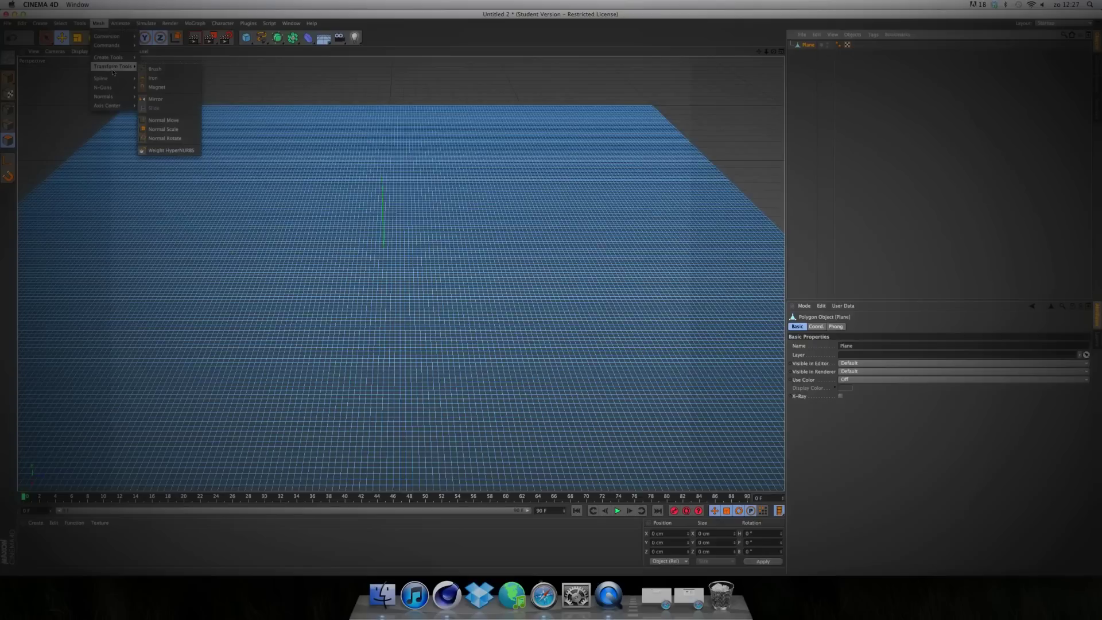
click(157, 87)
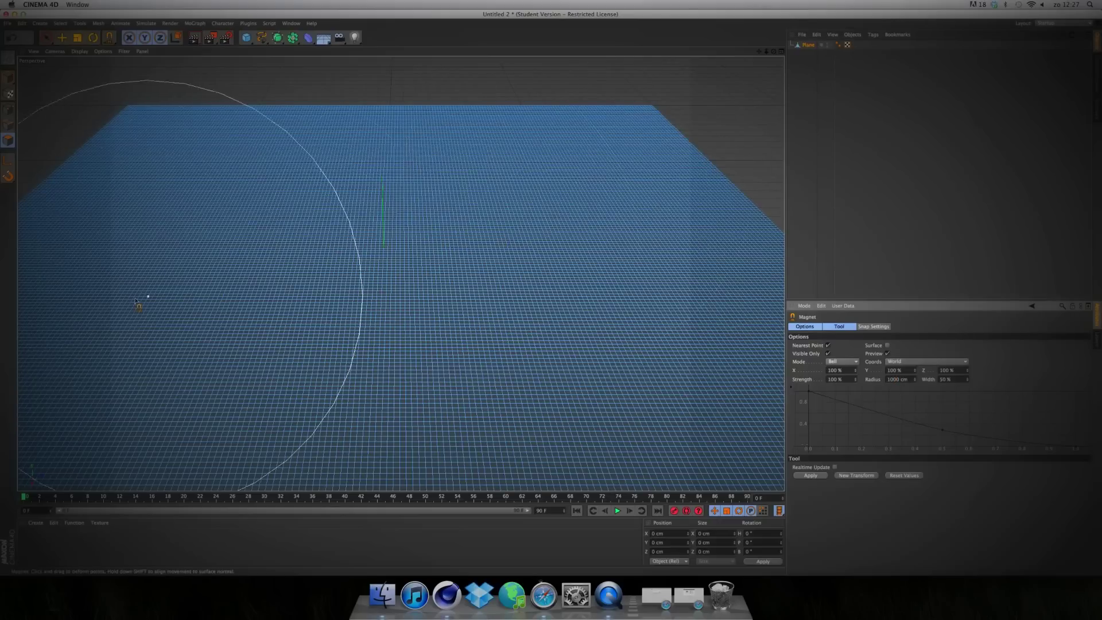
scroll(307, 304, down, 1)
scroll(310, 301, down, 2)
scroll(180, 285, down, 3)
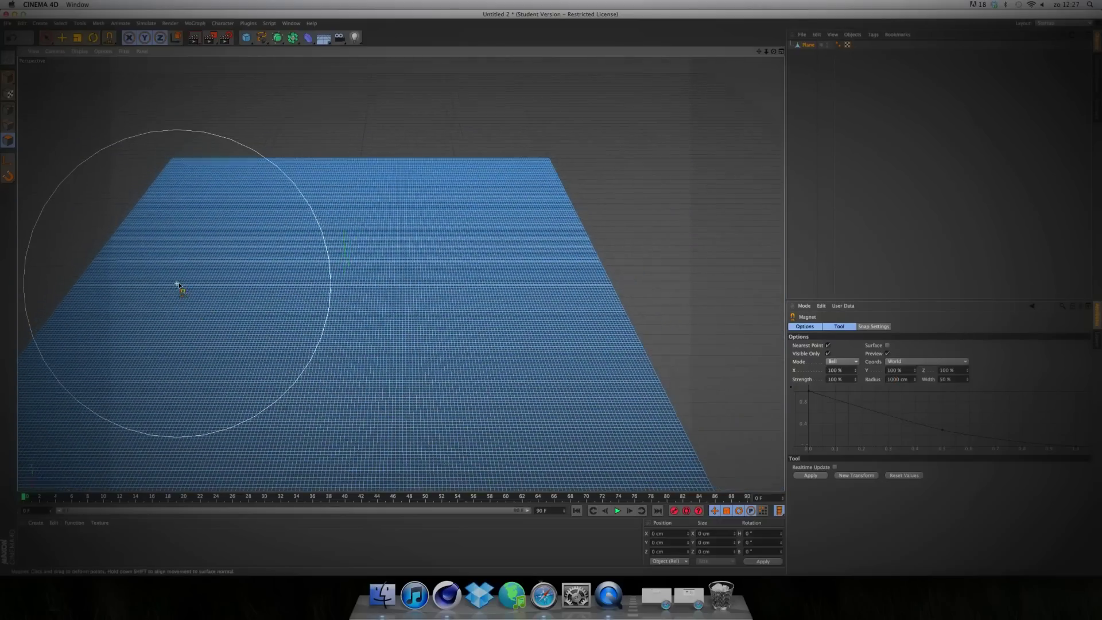
mouse_move(156, 260)
mouse_down()
mouse_move(176, 220)
mouse_move(157, 216)
mouse_move(166, 235)
mouse_up()
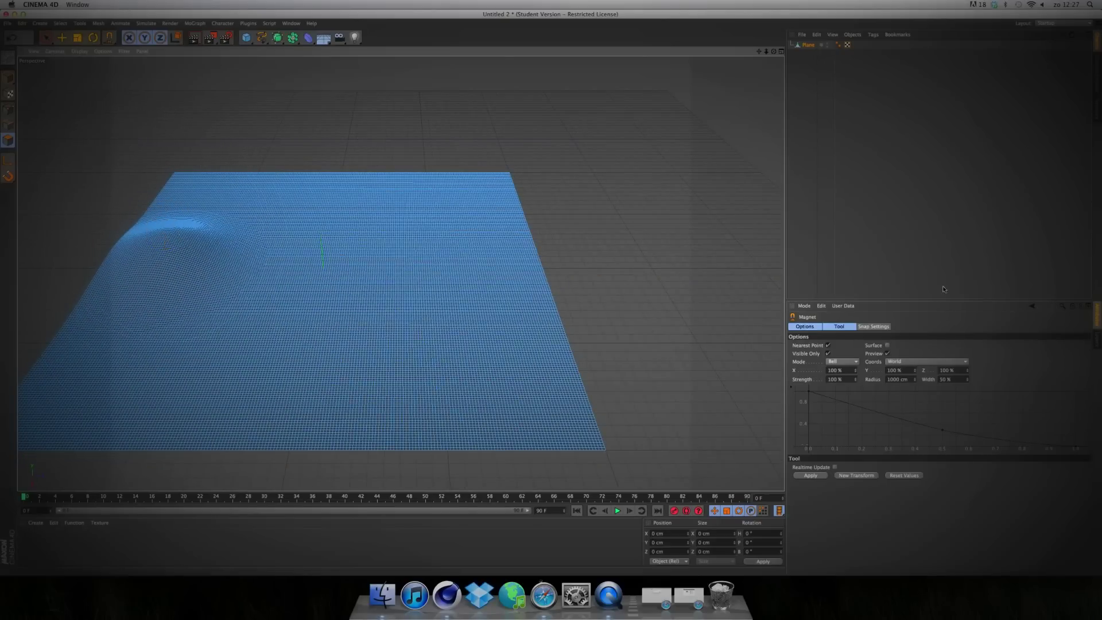
Set the Magnet radius to 1500 cm and pull up a broad mountain ridge across the plane, highest at its left end.
click(897, 379)
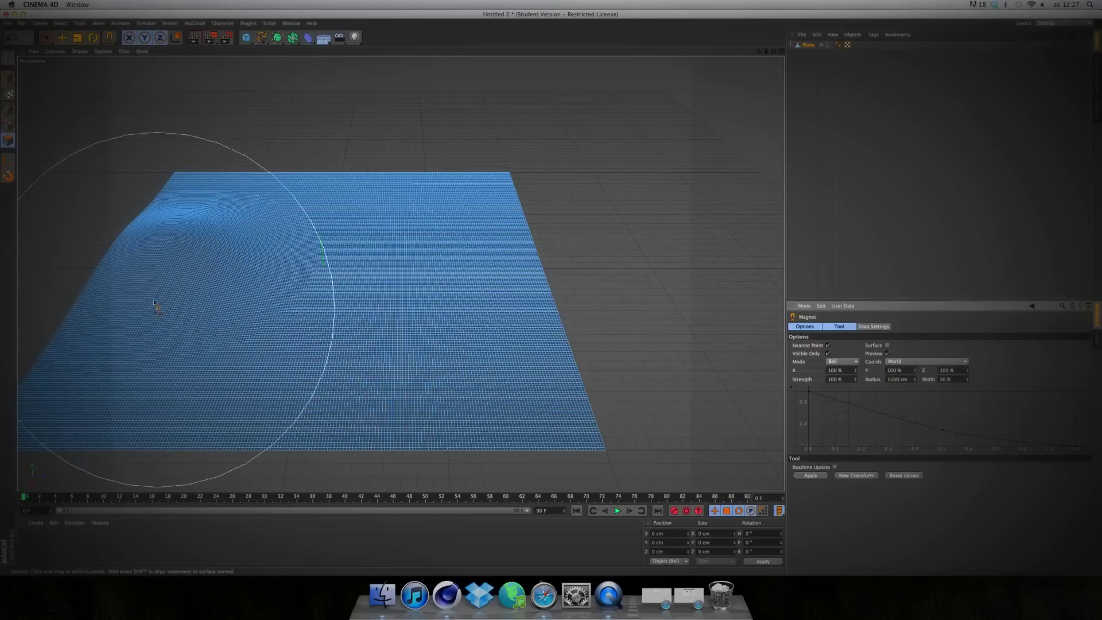
mouse_move(192, 271)
mouse_down()
mouse_move(171, 241)
mouse_move(172, 191)
mouse_move(177, 214)
mouse_move(243, 241)
mouse_up()
mouse_move(312, 258)
mouse_down()
mouse_move(323, 239)
mouse_move(425, 248)
mouse_up()
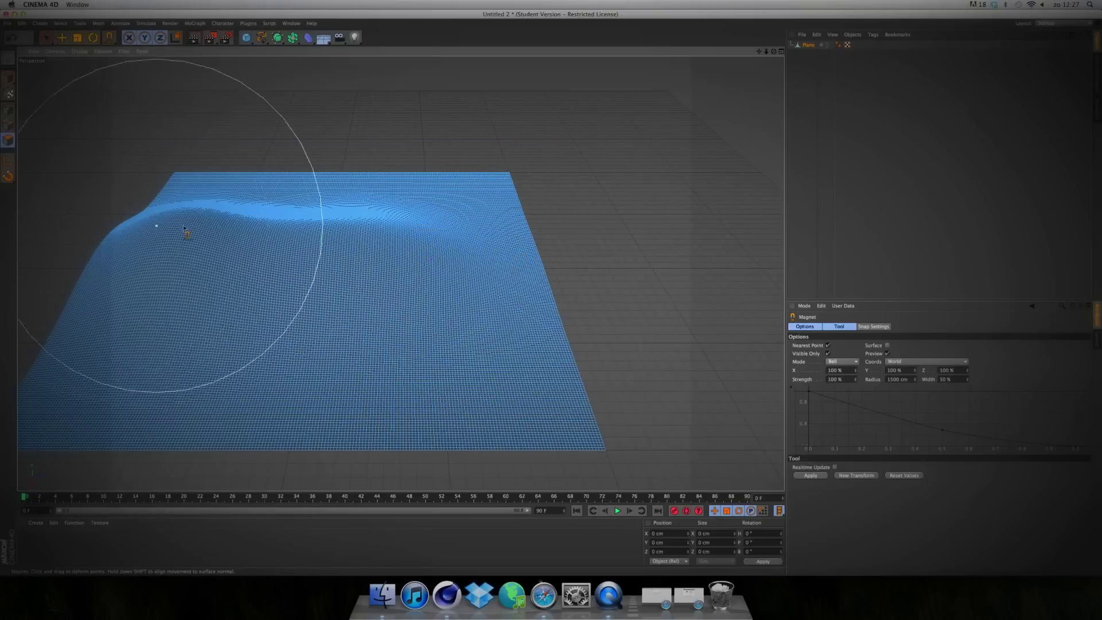
drag(260, 240, 250, 211)
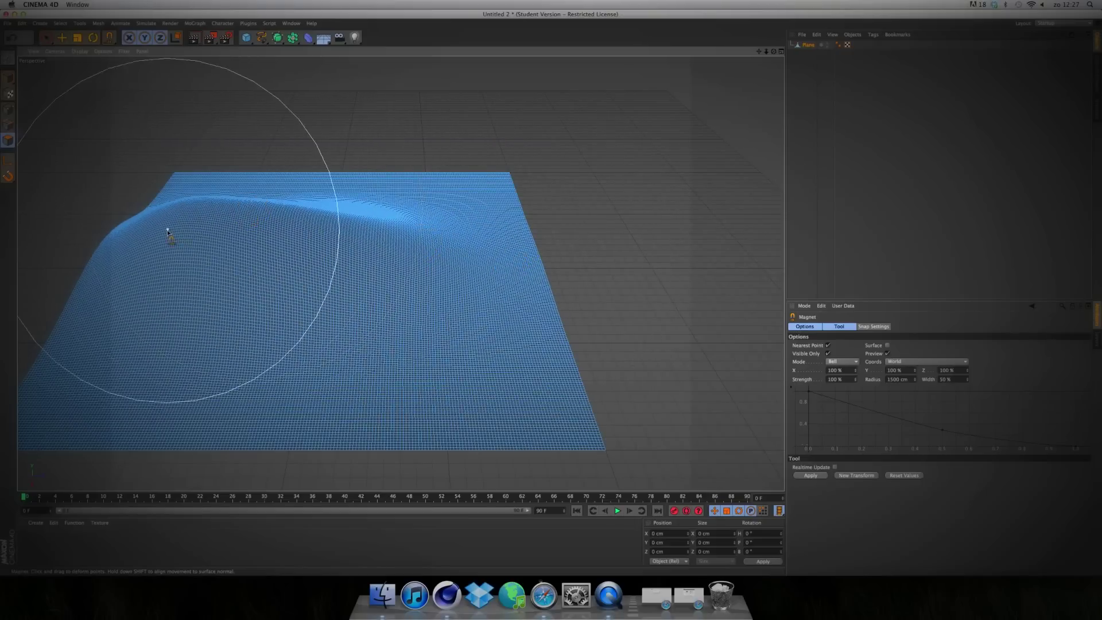
drag(130, 234, 136, 204)
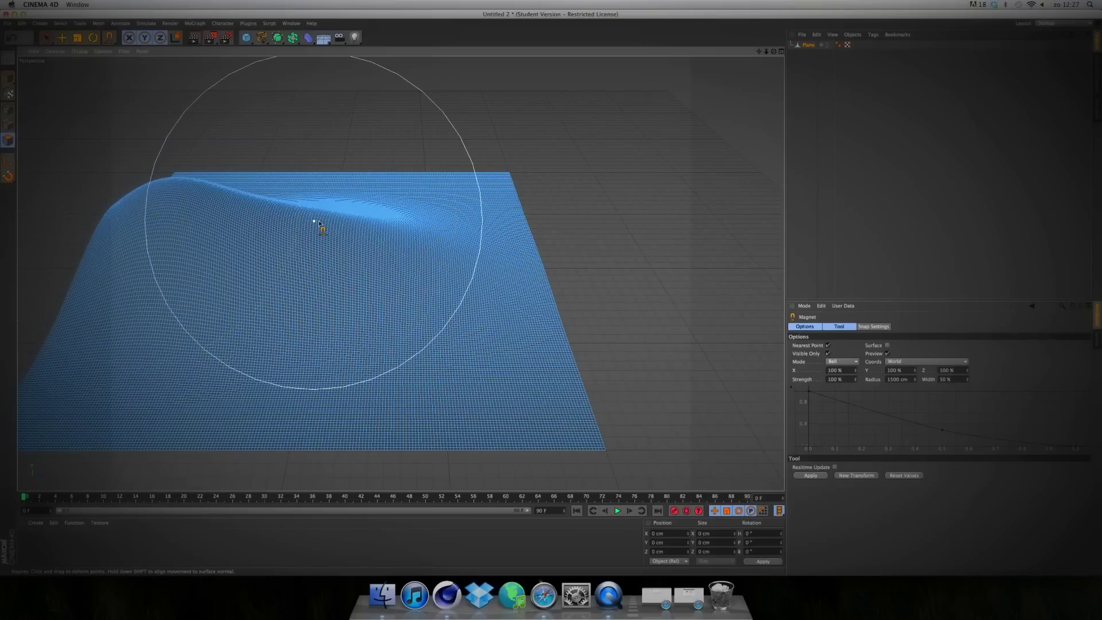
drag(467, 260, 482, 247)
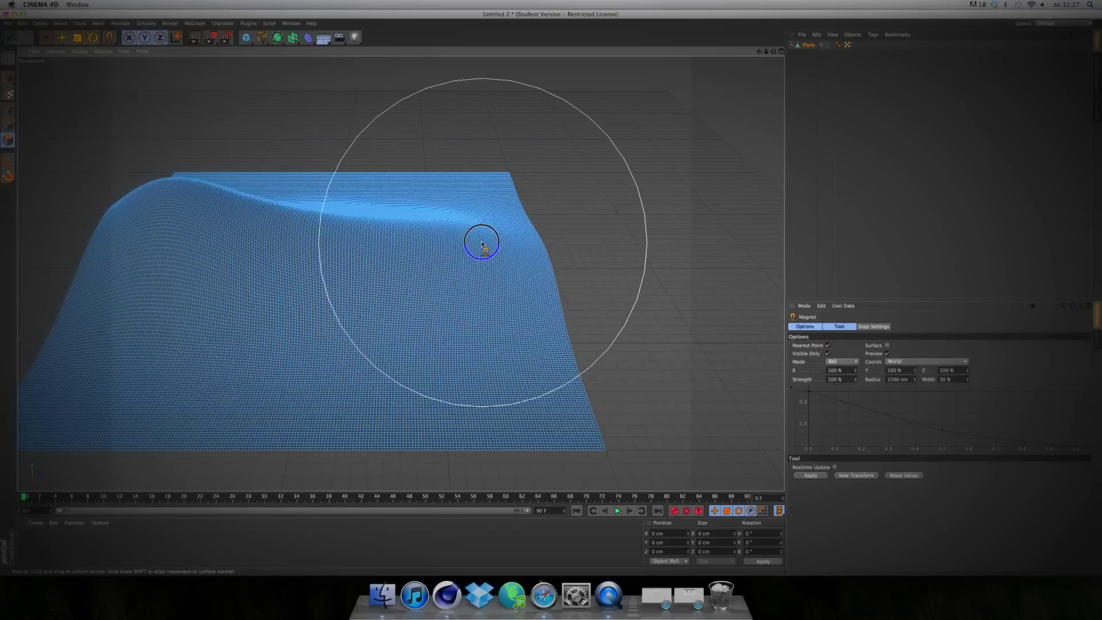
drag(360, 228, 364, 221)
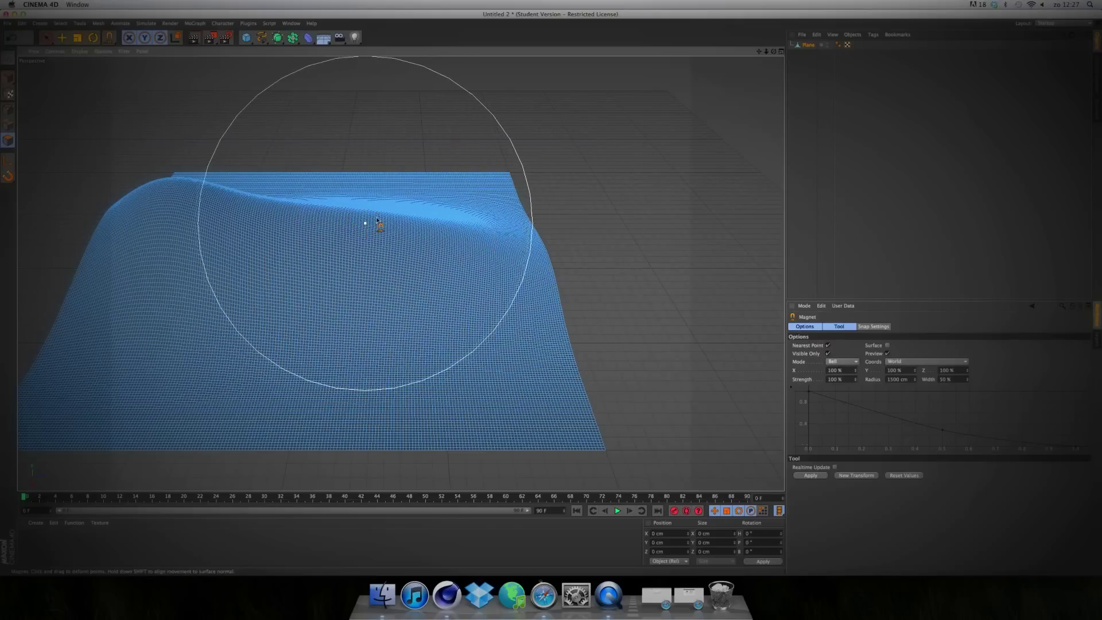
Pull the plane's front edge into gentle waves with the Magnet tool.
click(88, 423)
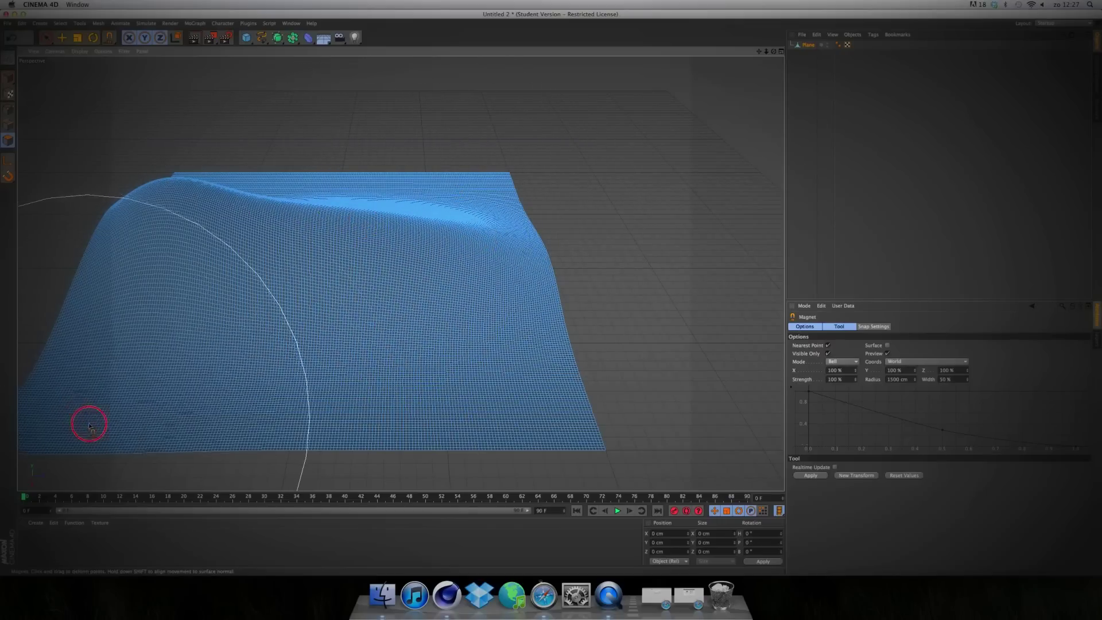
click(431, 437)
drag(431, 436, 438, 448)
click(499, 423)
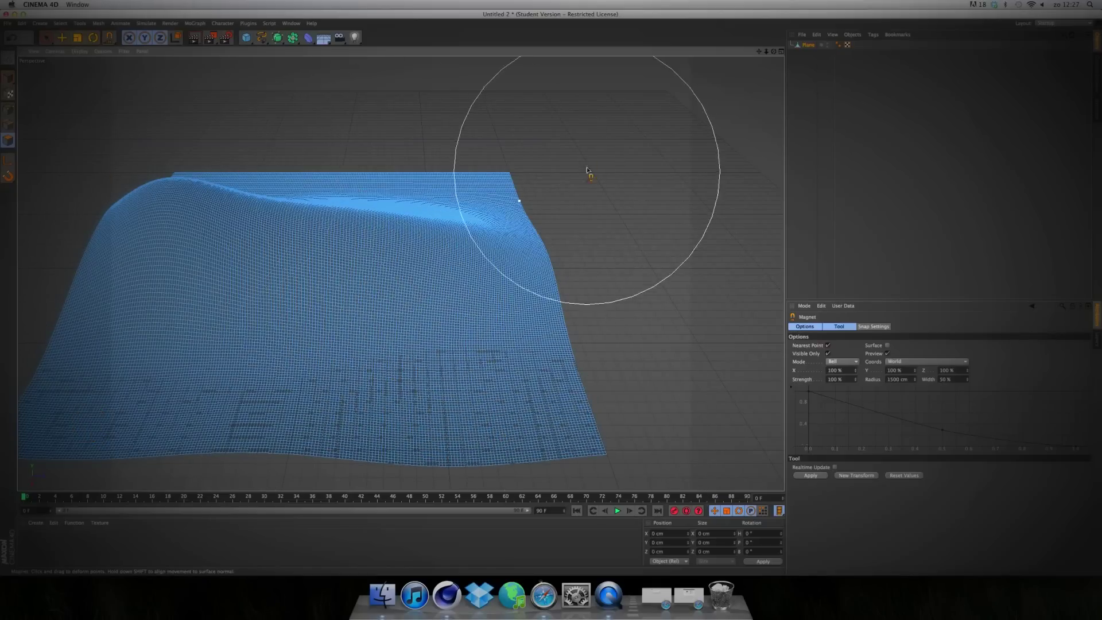
Deform the flat strip along the plane's back edge, behind the ridge, with the Magnet tool.
drag(773, 50, 717, 63)
click(500, 155)
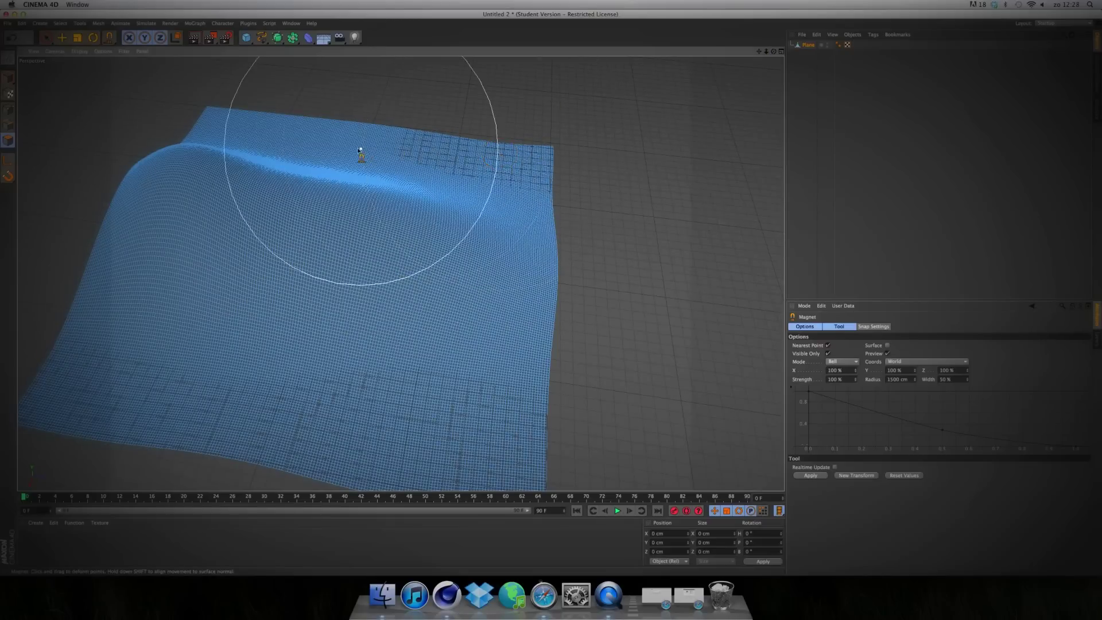
click(364, 143)
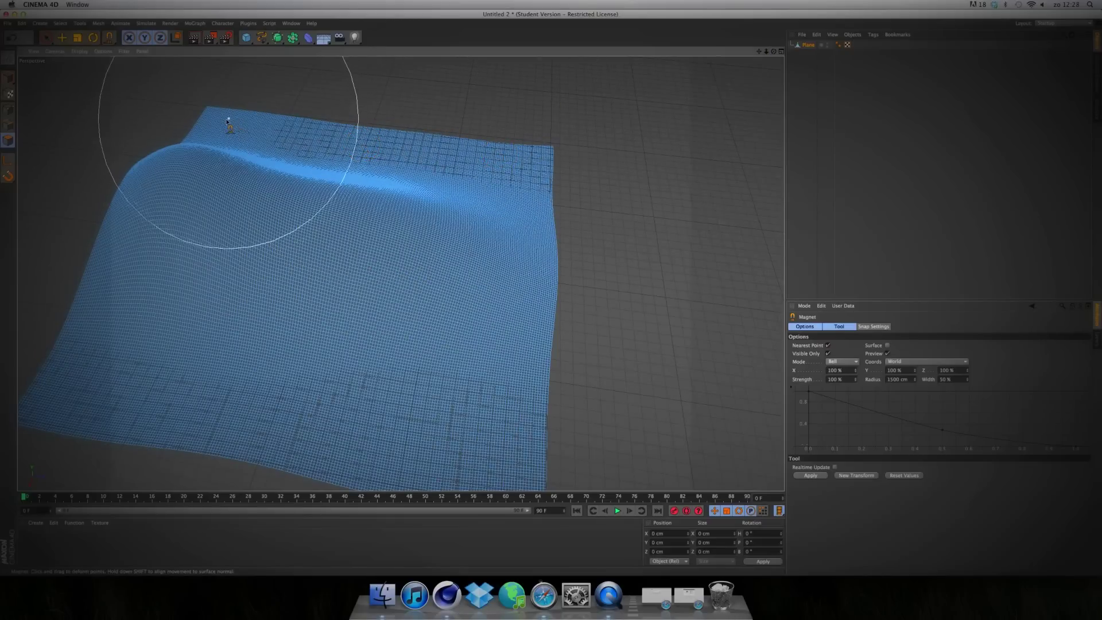
click(230, 117)
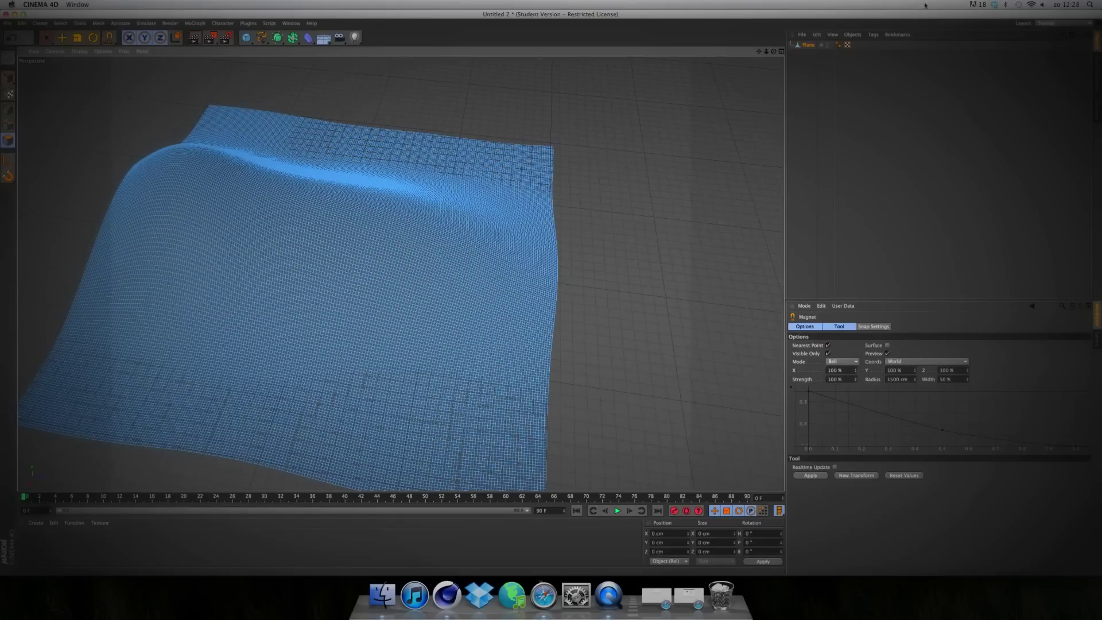
Set the Magnet radius to 500 cm and sculpt medium dents and bumps over the terrain's slopes and lower areas.
drag(773, 52, 574, 276)
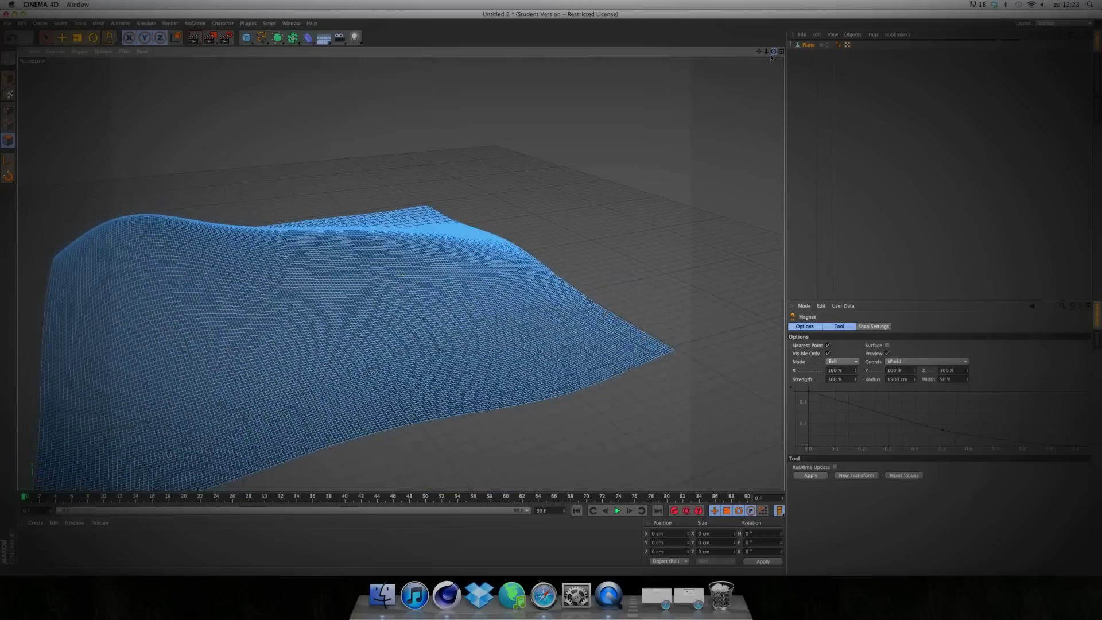
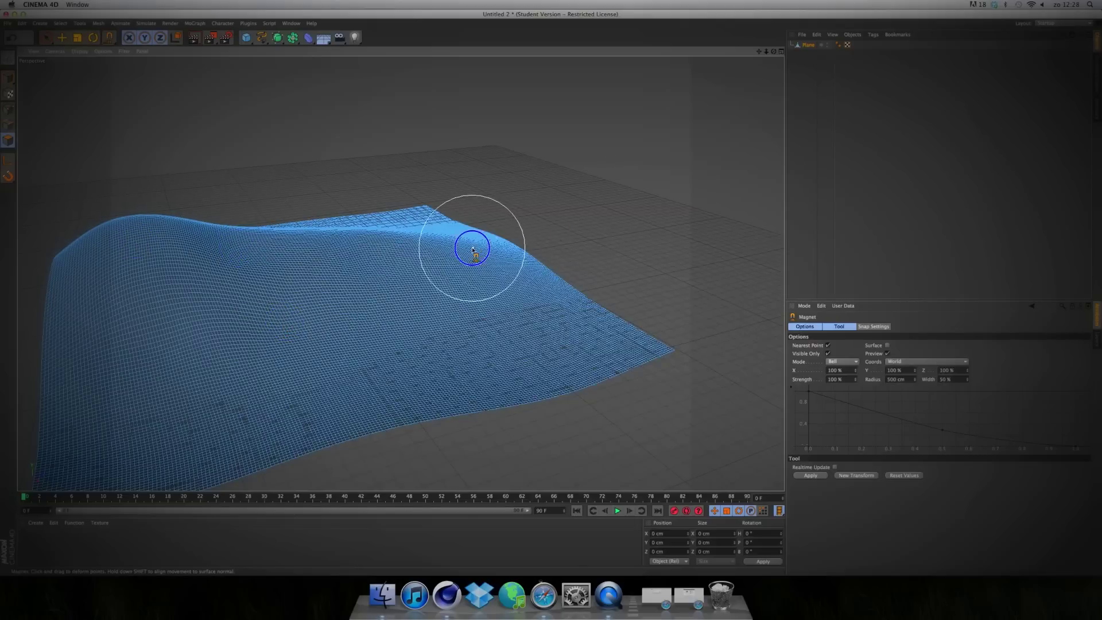
drag(471, 248, 467, 253)
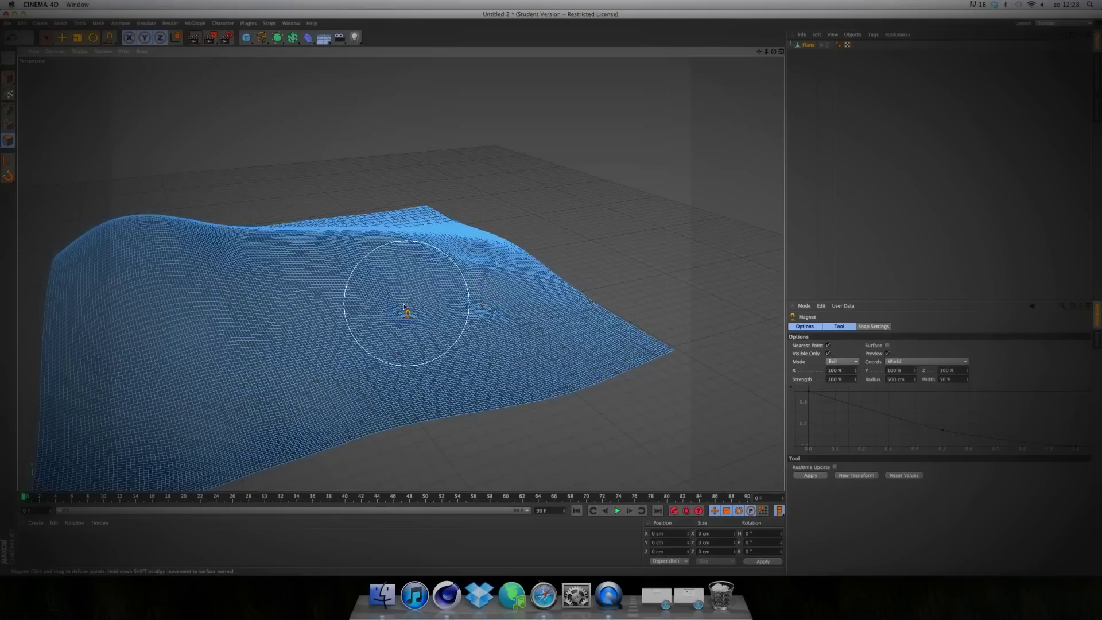
drag(357, 226, 359, 225)
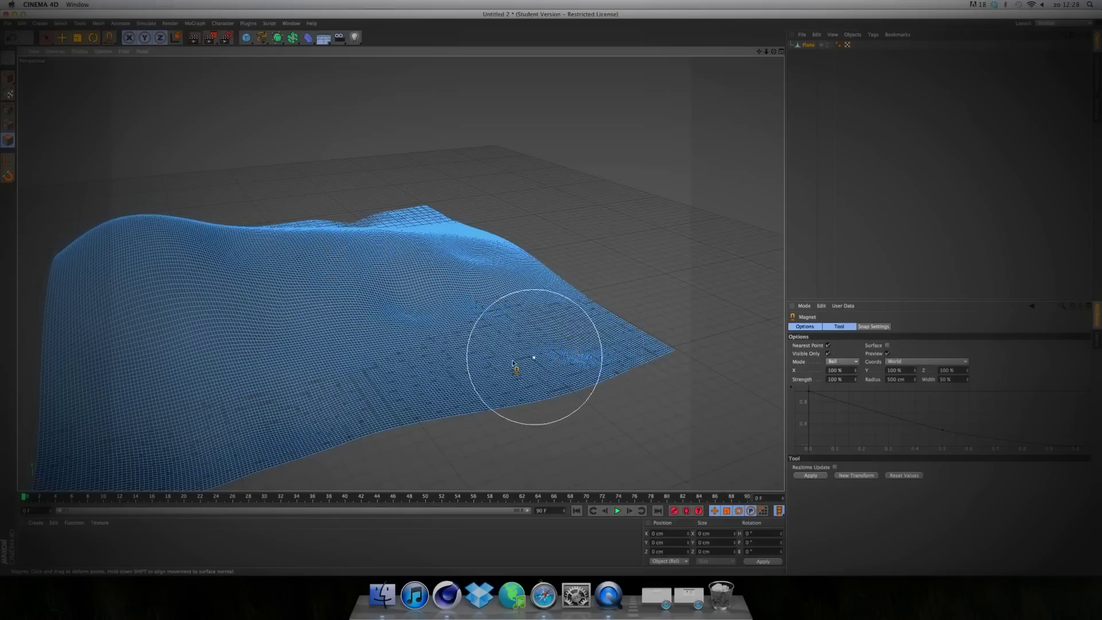
click(308, 411)
click(166, 438)
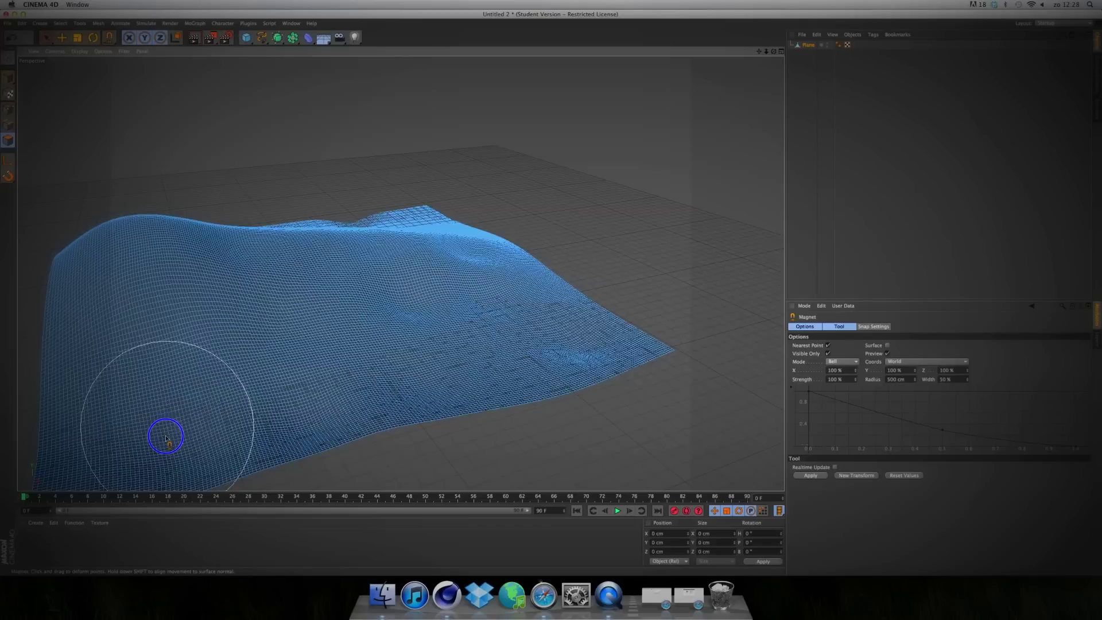
click(54, 381)
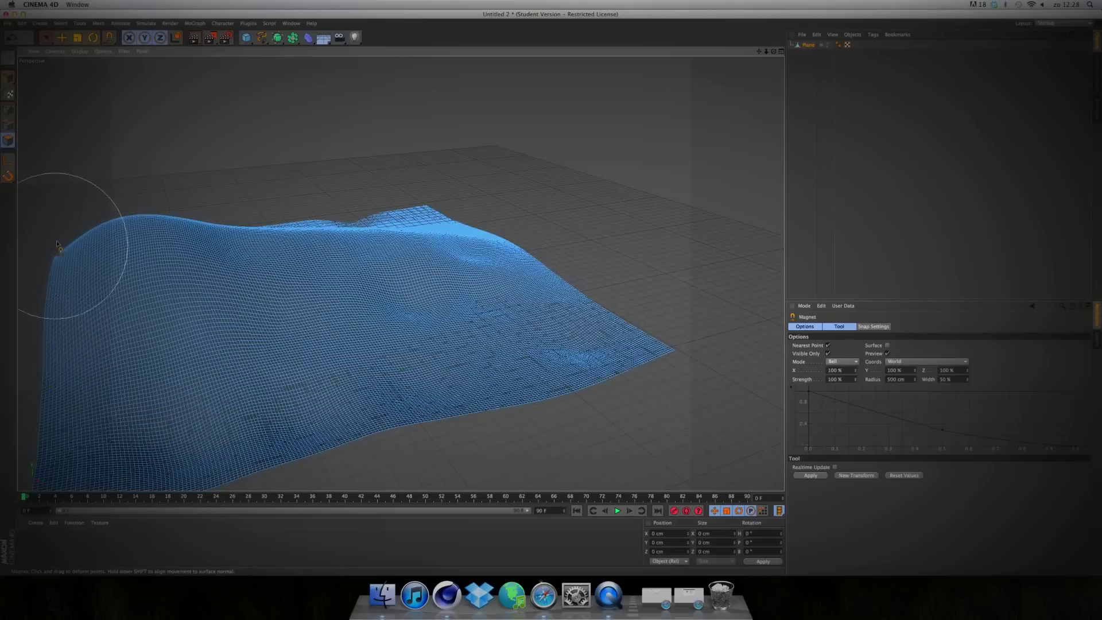
Reshape the crest and upper slope of the tallest hill with the 500 cm Magnet.
click(99, 235)
click(136, 231)
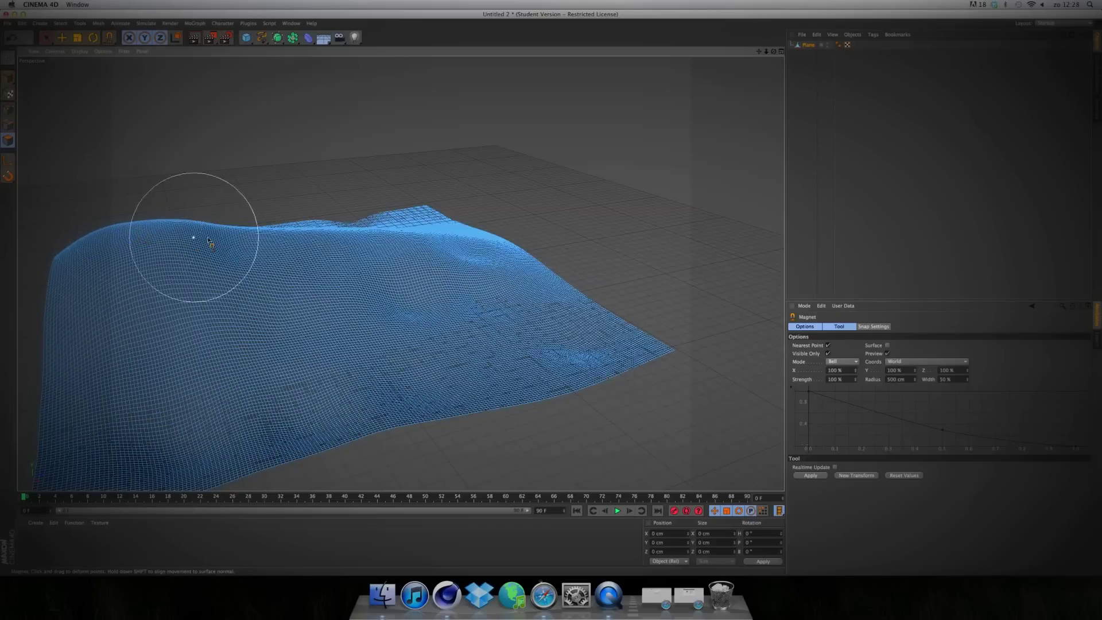
click(321, 244)
click(253, 291)
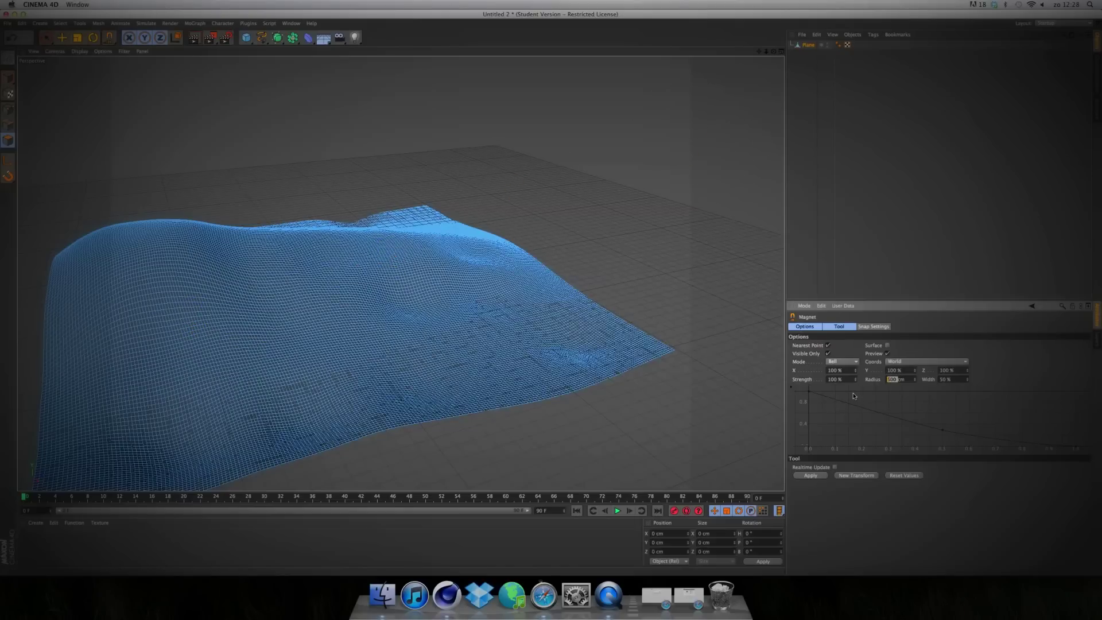
Set the Magnet radius to 150 cm and sculpt small bumps and dents along the crest of the tallest hill.
text(0)
key(Return)
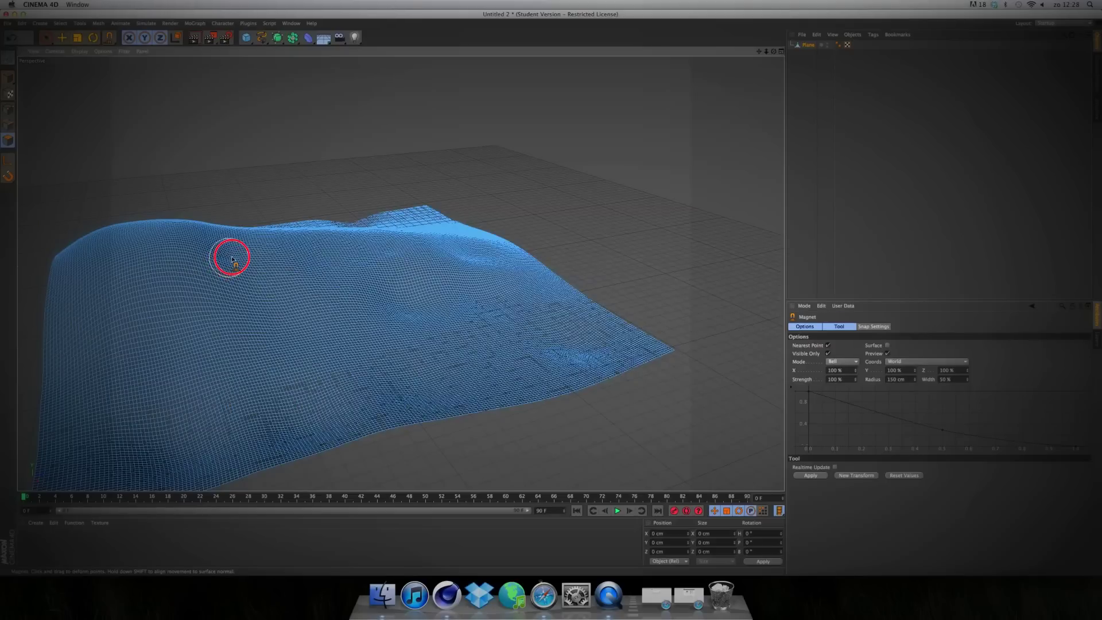
drag(187, 244, 187, 227)
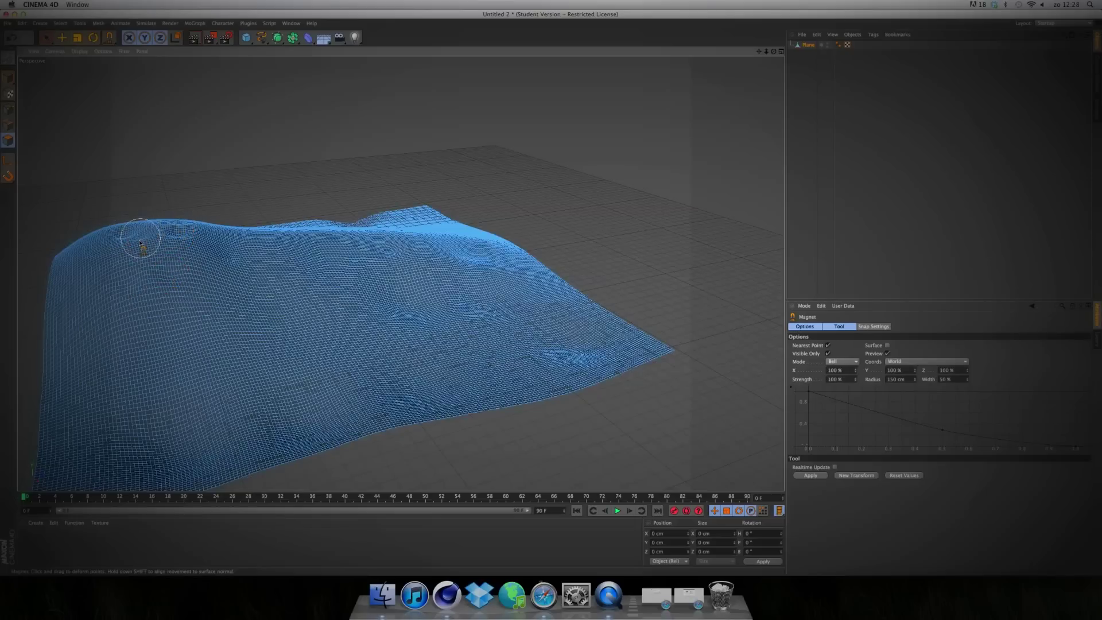
drag(132, 259, 115, 253)
drag(225, 248, 209, 227)
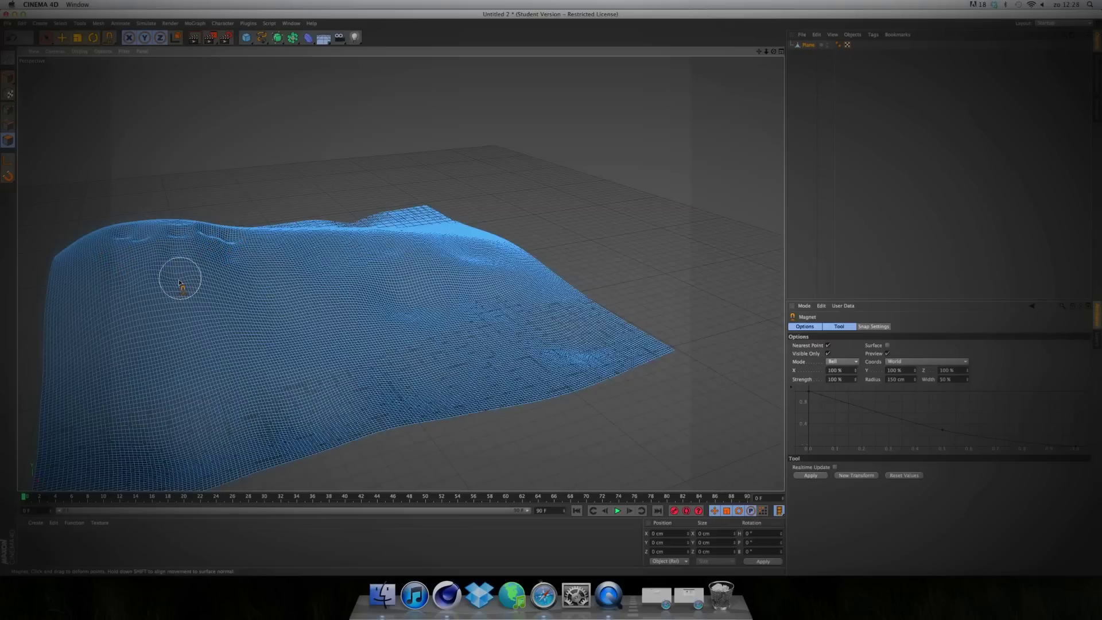
Sculpt small dents into the upper slope of the tallest hill with the 150 cm Magnet.
mouse_move(180, 272)
mouse_down()
mouse_move(240, 280)
mouse_move(232, 253)
mouse_move(212, 245)
mouse_move(312, 234)
mouse_move(257, 235)
mouse_move(269, 242)
mouse_move(226, 258)
mouse_move(258, 265)
mouse_move(200, 287)
mouse_move(230, 288)
mouse_move(229, 277)
mouse_move(198, 293)
mouse_move(128, 297)
mouse_up()
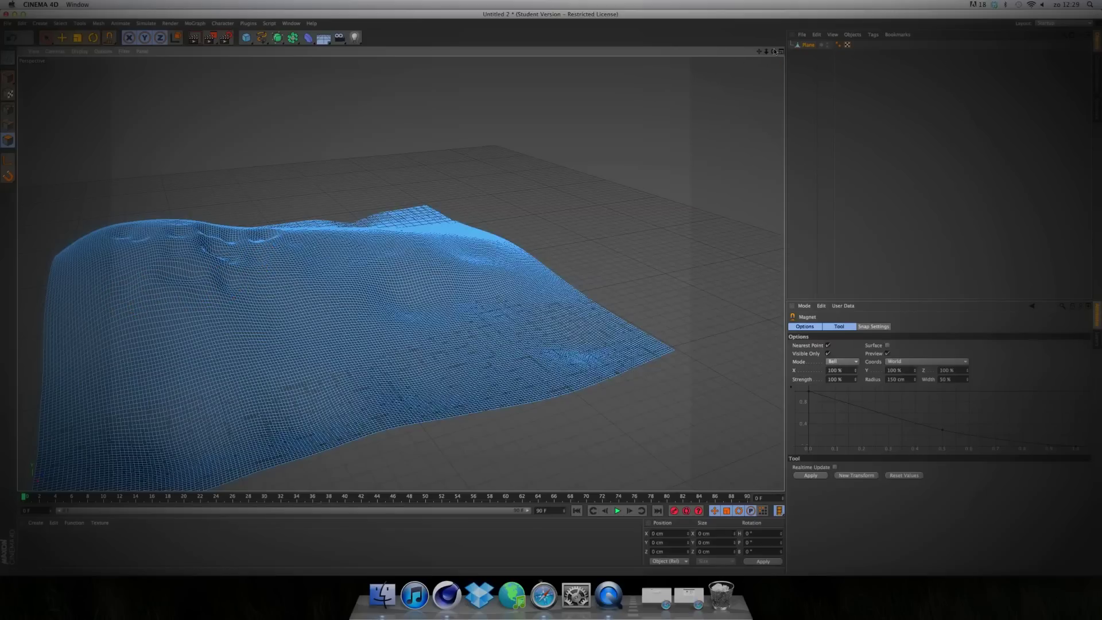
Frame the sculpted hillside from a low, close viewpoint and add a camera there.
drag(773, 52, 731, 70)
scroll(350, 269, up, 5)
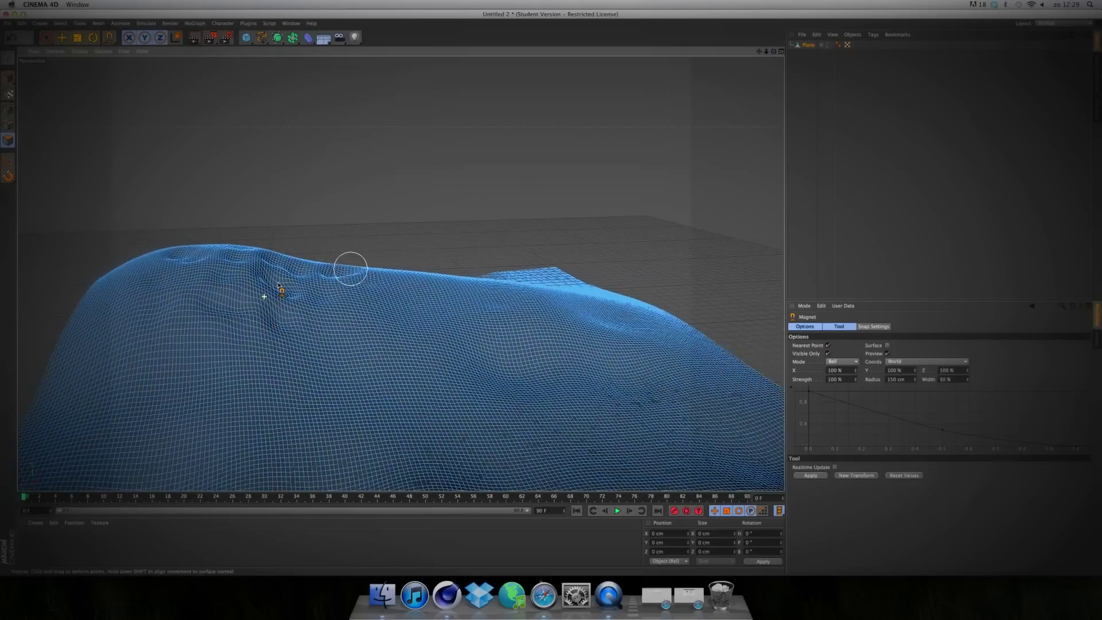
scroll(350, 268, up, 6)
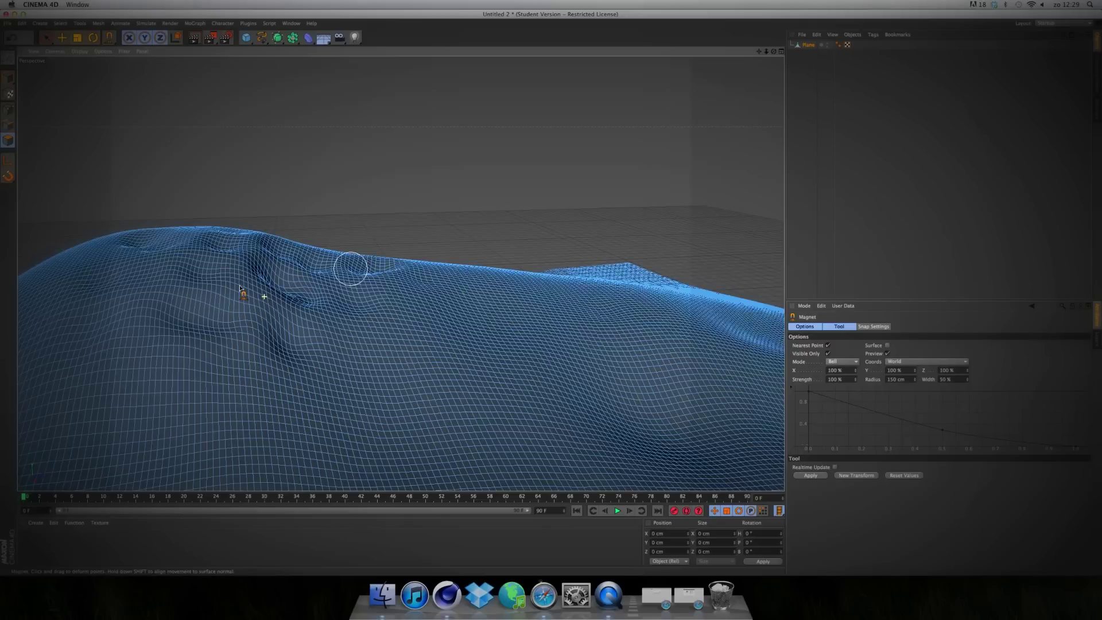
mouse_move(775, 53)
mouse_down()
mouse_move(753, 57)
mouse_move(776, 53)
mouse_up()
scroll(504, 177, up, 3)
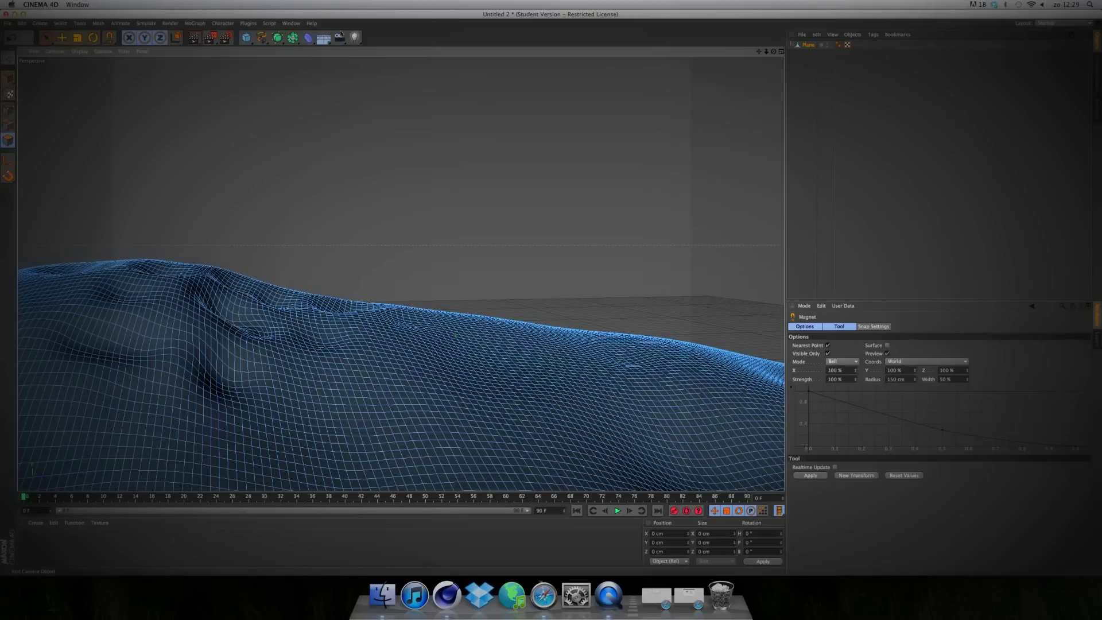
click(340, 36)
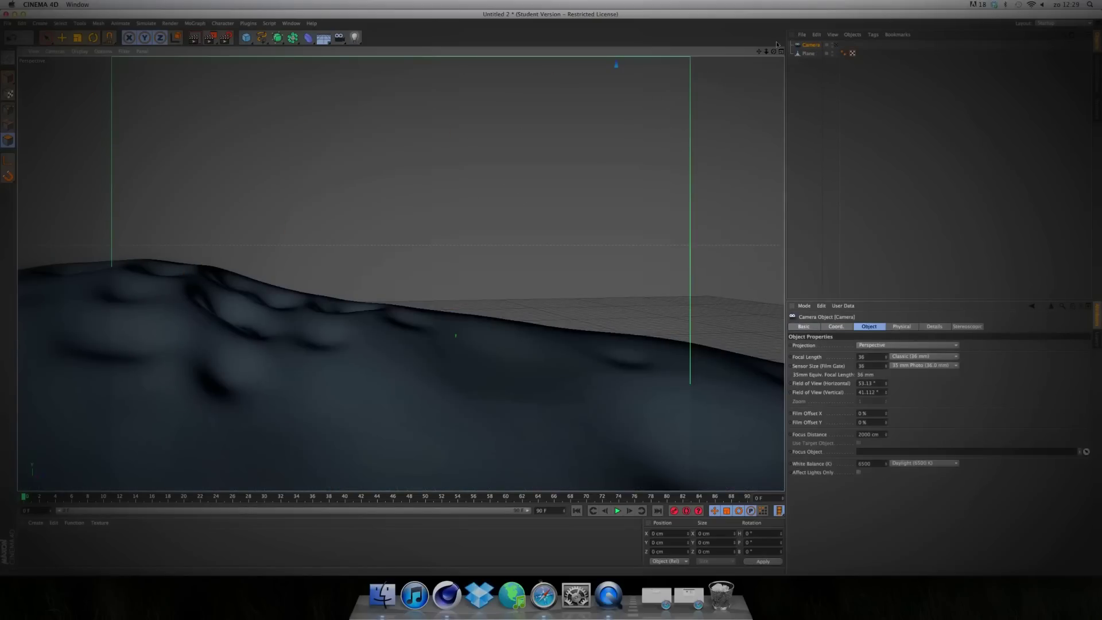
Select the Plane again and sculpt bumps and dents across the middle and foreground slopes with the Magnet.
click(808, 53)
mouse_move(112, 373)
mouse_down()
mouse_move(46, 387)
mouse_move(37, 339)
mouse_up()
mouse_move(415, 352)
mouse_down()
mouse_move(487, 339)
mouse_move(505, 323)
mouse_move(472, 305)
mouse_move(472, 317)
mouse_move(357, 313)
mouse_up()
mouse_move(563, 343)
mouse_down()
mouse_move(607, 341)
mouse_move(636, 356)
mouse_move(486, 375)
mouse_up()
drag(293, 373, 357, 362)
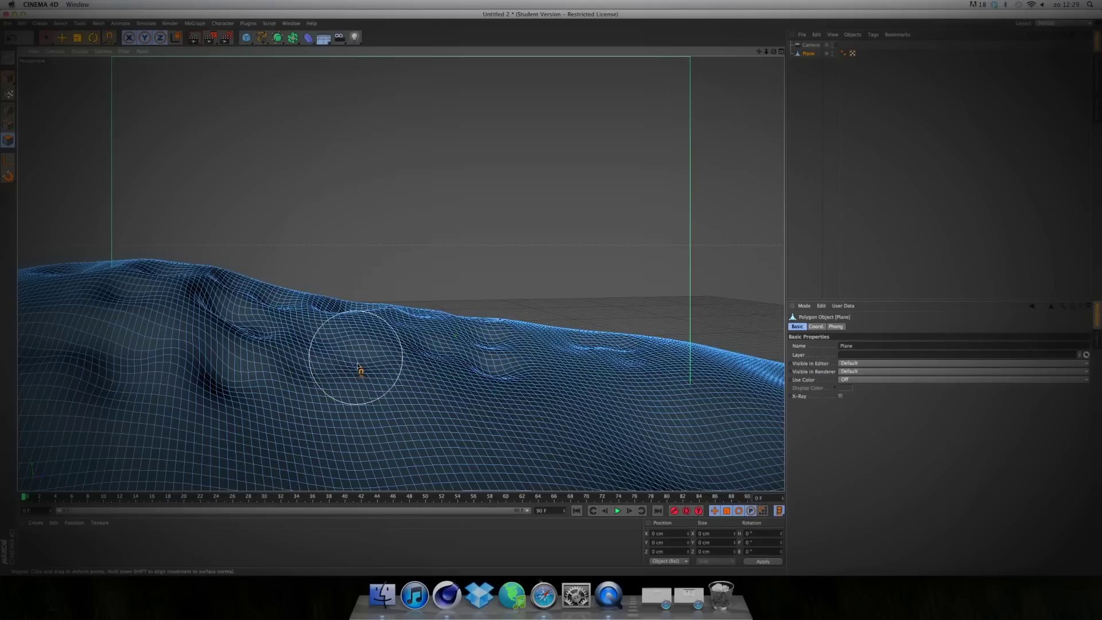
mouse_move(118, 379)
mouse_down()
mouse_move(116, 394)
mouse_move(180, 418)
mouse_move(185, 407)
mouse_move(298, 418)
mouse_move(440, 412)
mouse_move(396, 394)
mouse_move(438, 388)
mouse_move(623, 461)
mouse_move(632, 406)
mouse_move(524, 396)
mouse_move(511, 423)
mouse_move(475, 441)
mouse_up()
drag(189, 448, 81, 450)
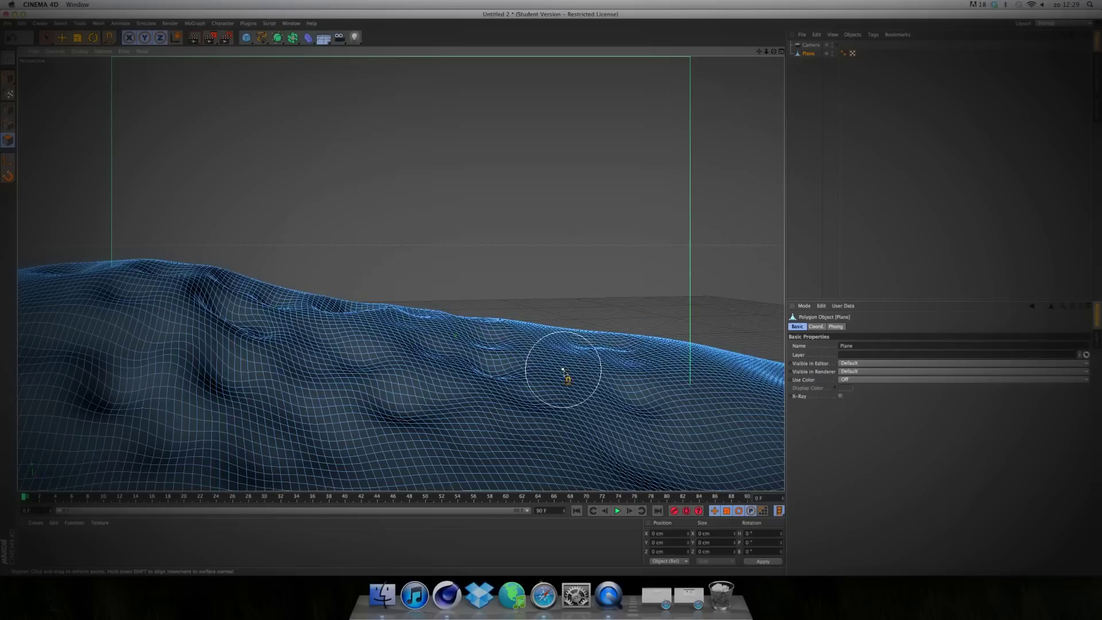
Add further Magnet bumps and dents along the descending ridge and across the lower slope beneath it.
drag(710, 394, 709, 458)
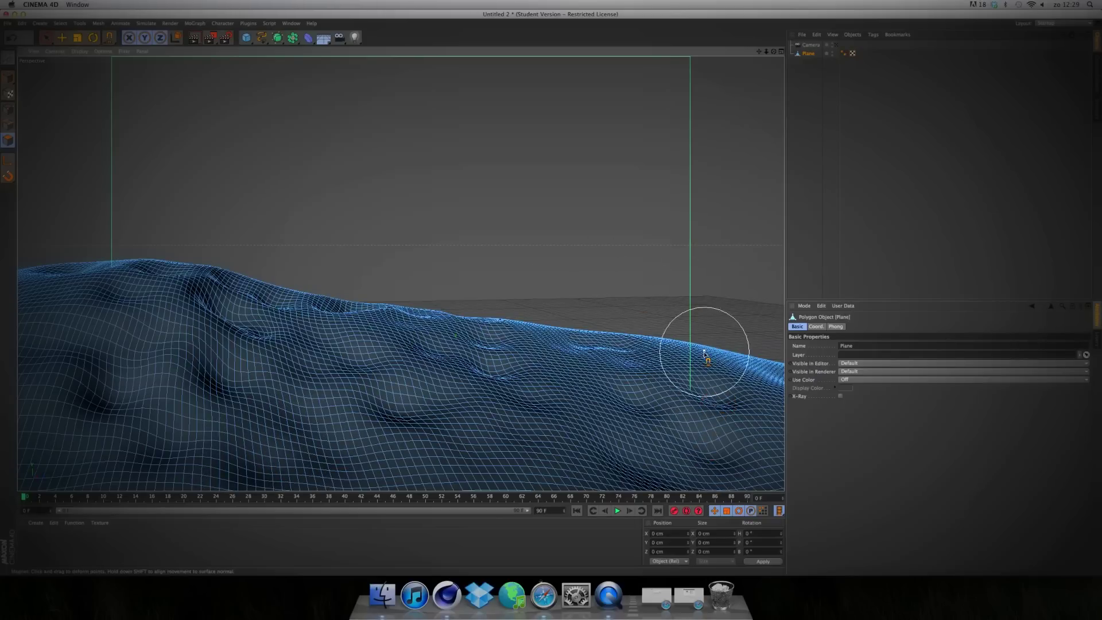
mouse_move(669, 345)
mouse_down()
mouse_move(586, 364)
mouse_move(580, 375)
mouse_move(561, 362)
mouse_up()
drag(499, 399, 491, 415)
mouse_move(140, 307)
mouse_down()
mouse_move(130, 305)
mouse_move(150, 307)
mouse_up()
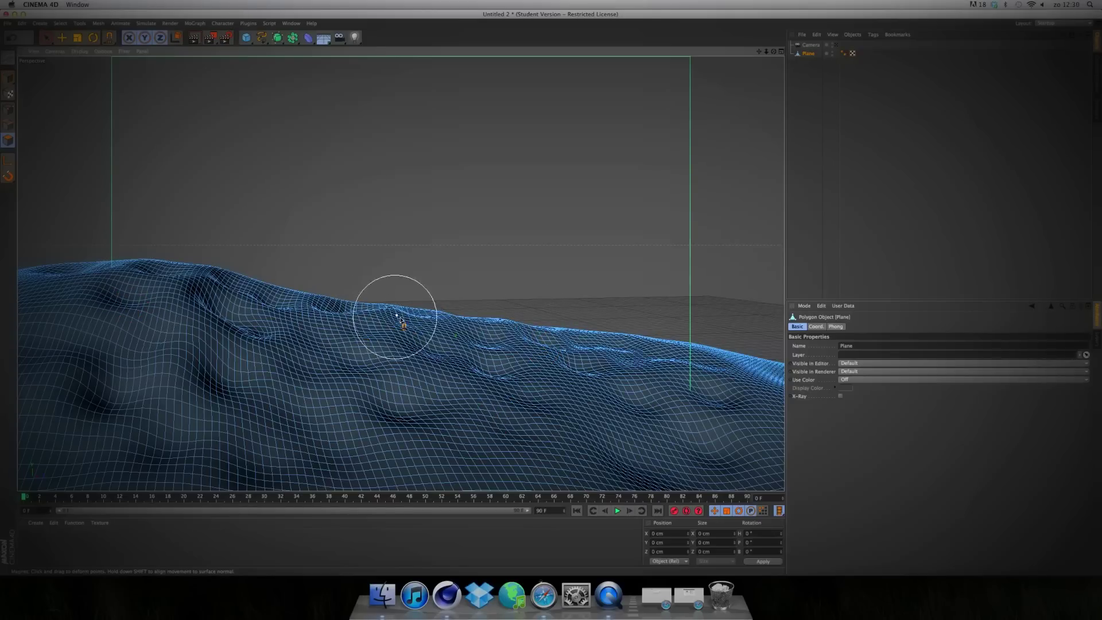
mouse_move(485, 340)
mouse_down()
mouse_move(557, 365)
mouse_move(553, 394)
mouse_up()
mouse_move(401, 445)
mouse_down()
mouse_move(413, 450)
mouse_move(373, 440)
mouse_move(369, 414)
mouse_up()
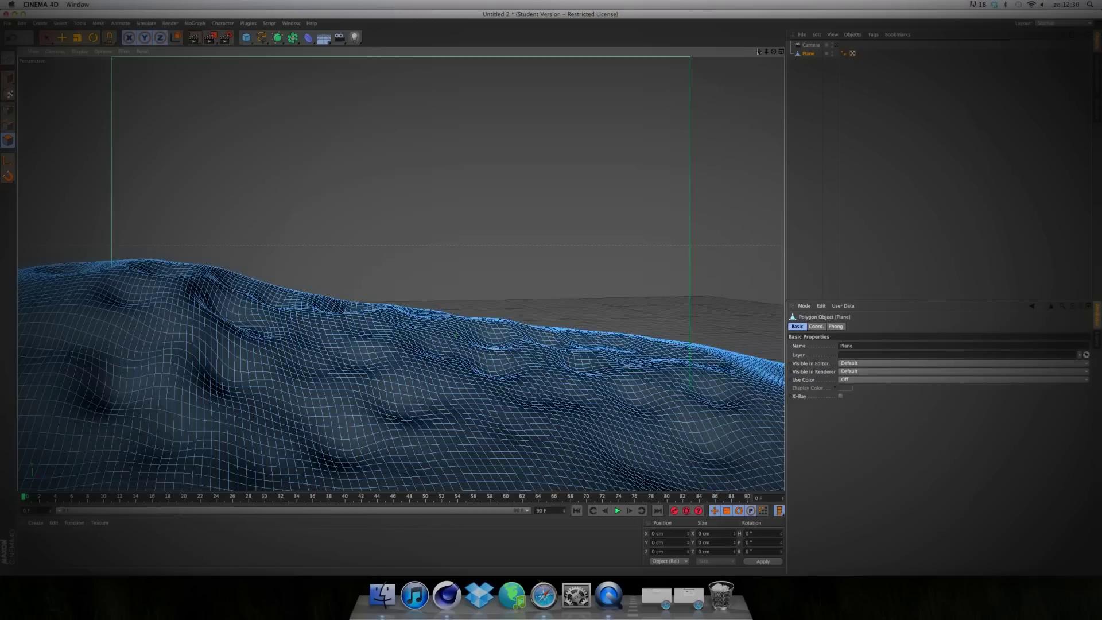
Look through the new camera and adjust its framing of the hillside.
alt+drag(400, 270, 401, 274)
click(836, 45)
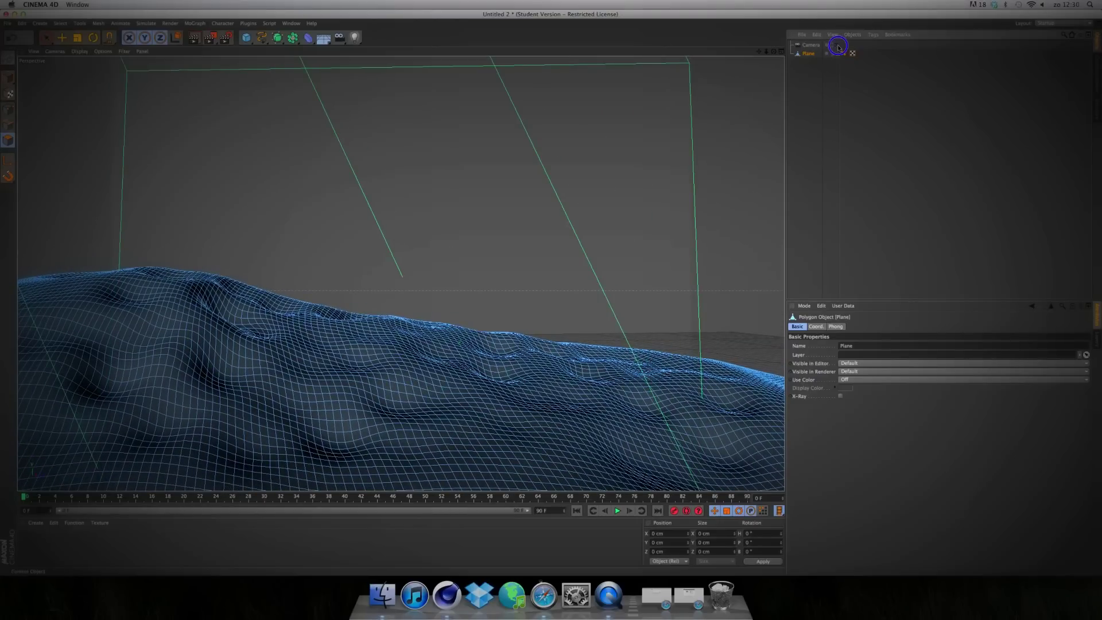
alt+drag(398, 273, 398, 274)
Reactivate the Magnet tool and reshape the foreground slope near the lower edge of the camera view.
key(m)
key(i)
drag(465, 453, 470, 462)
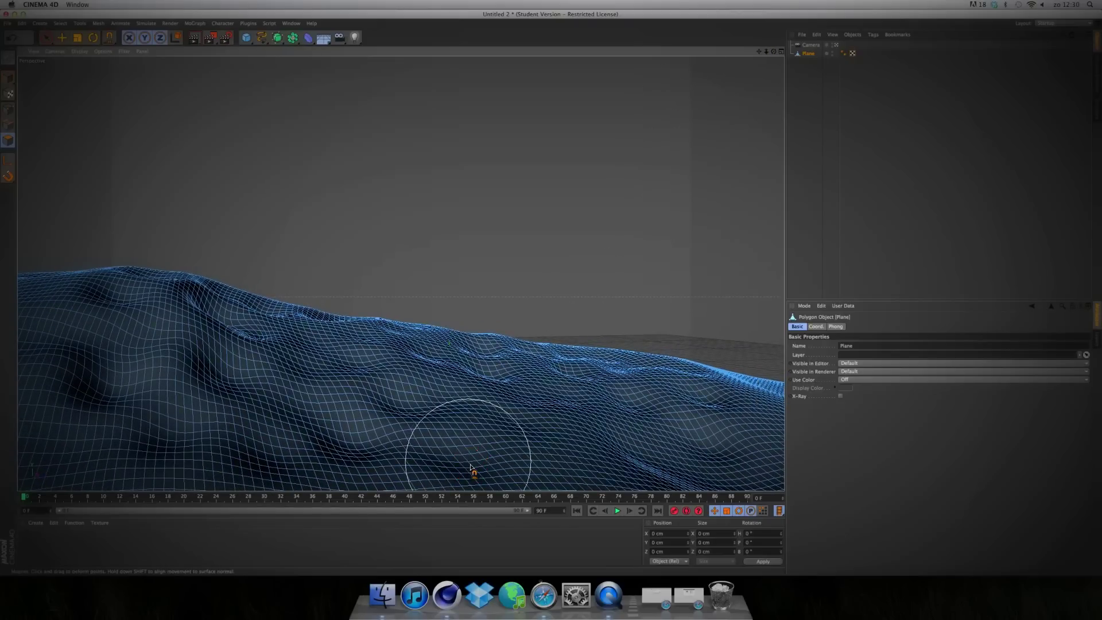
Add a Hair object to the sculpted Plane.
click(819, 54)
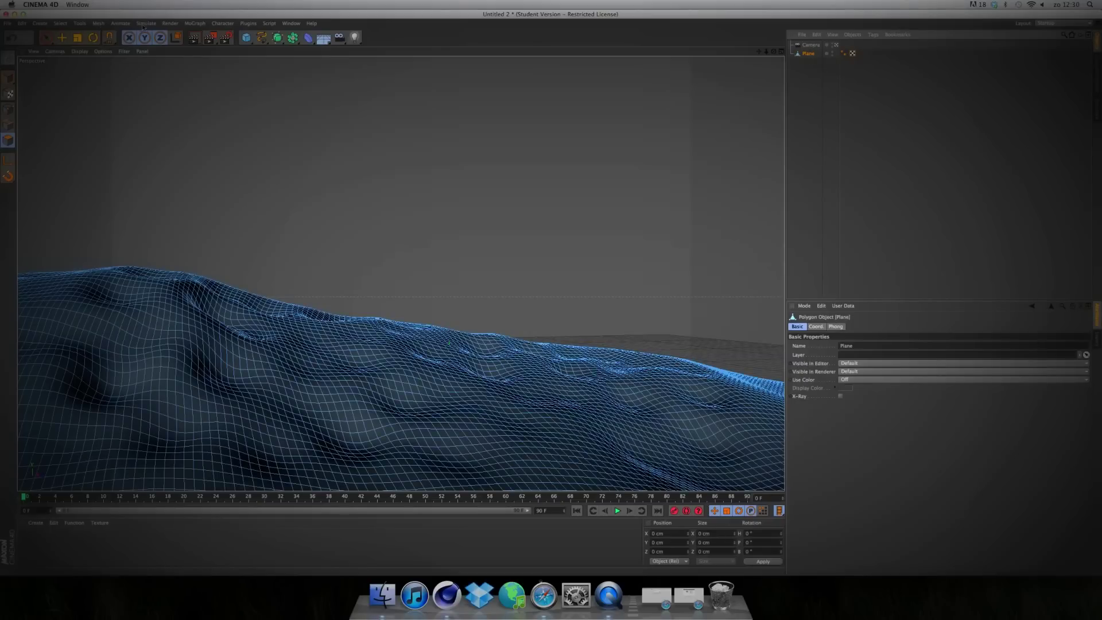
click(146, 23)
mouse_move(169, 82)
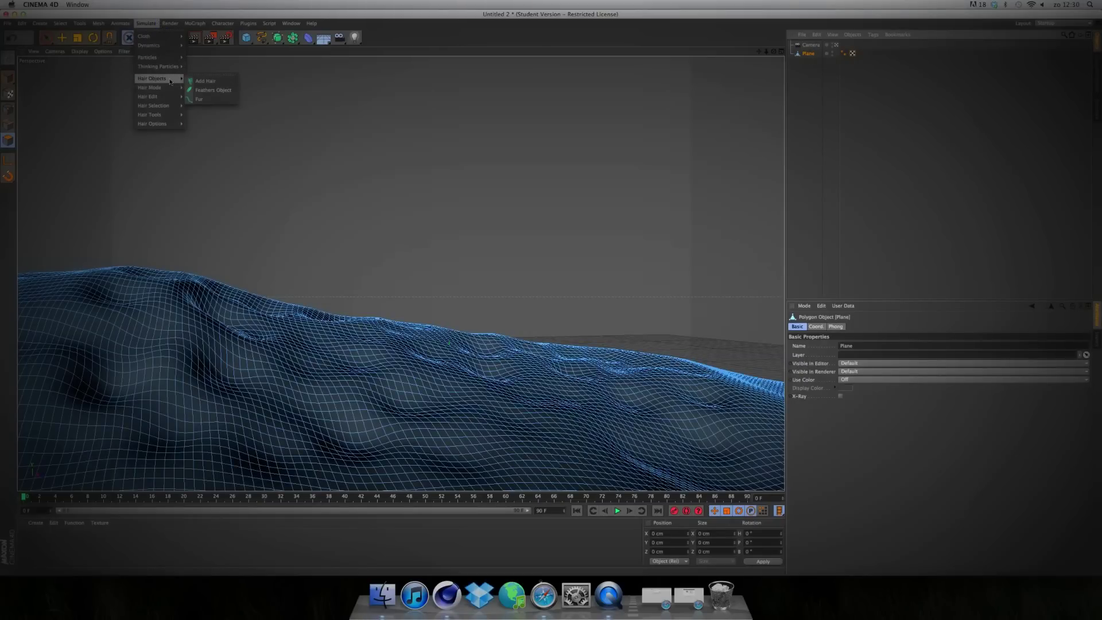
click(203, 83)
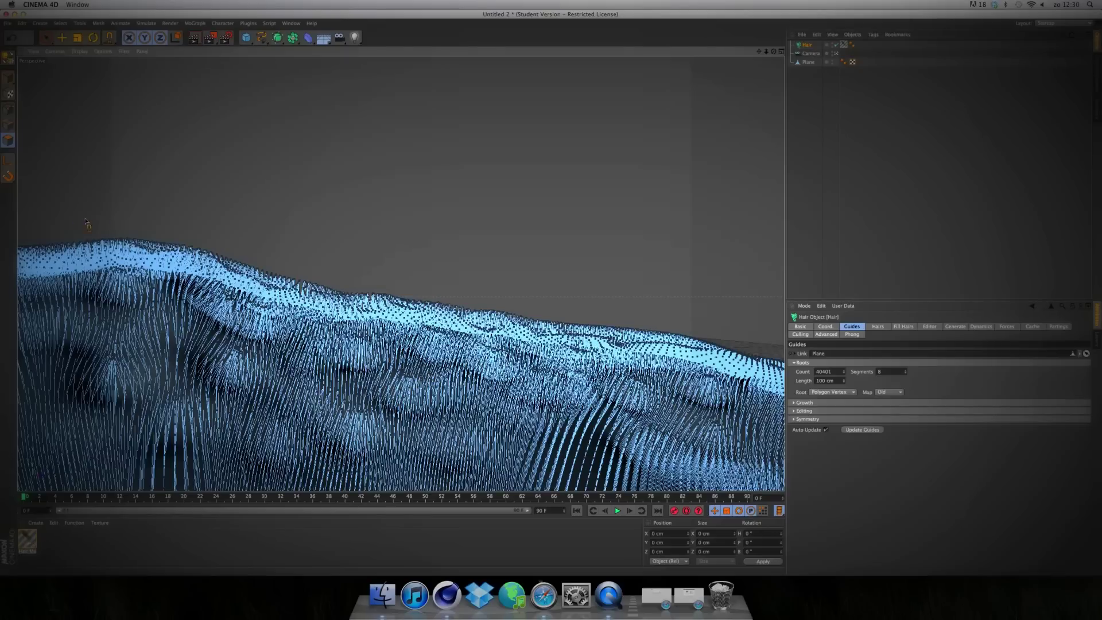
Load the grass material from the file grass material.c4d for use in the scene.
click(9, 23)
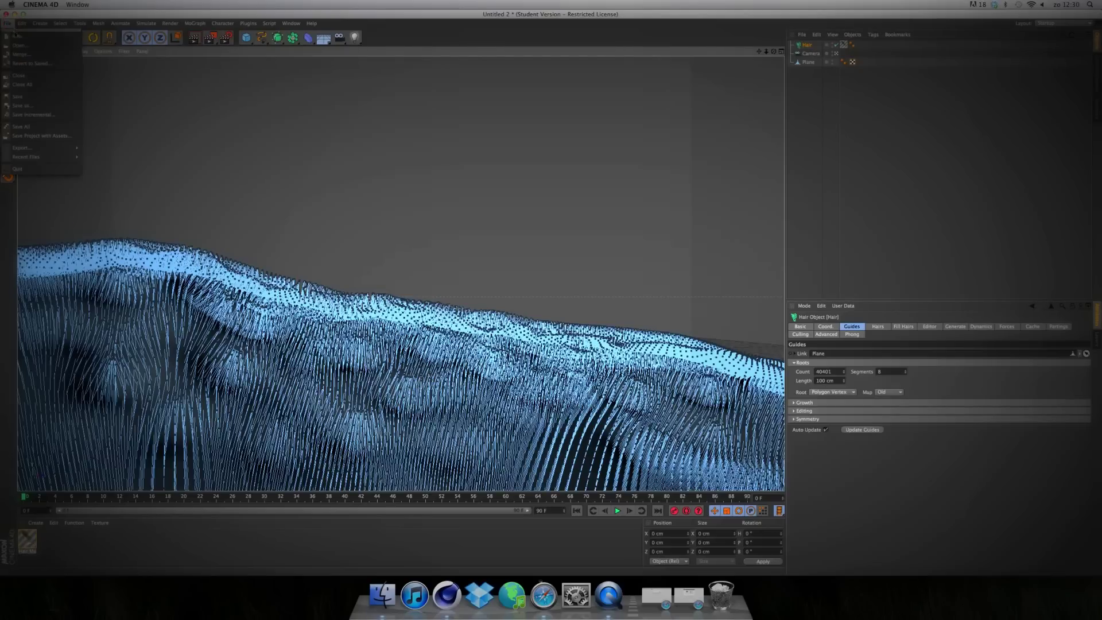
click(19, 44)
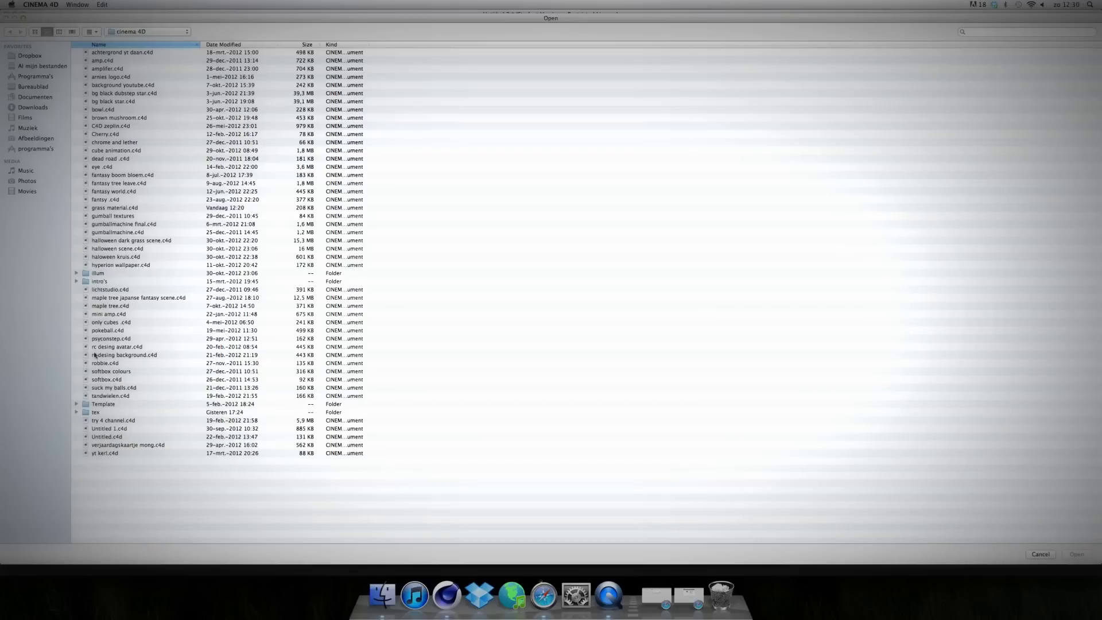
double_click(112, 208)
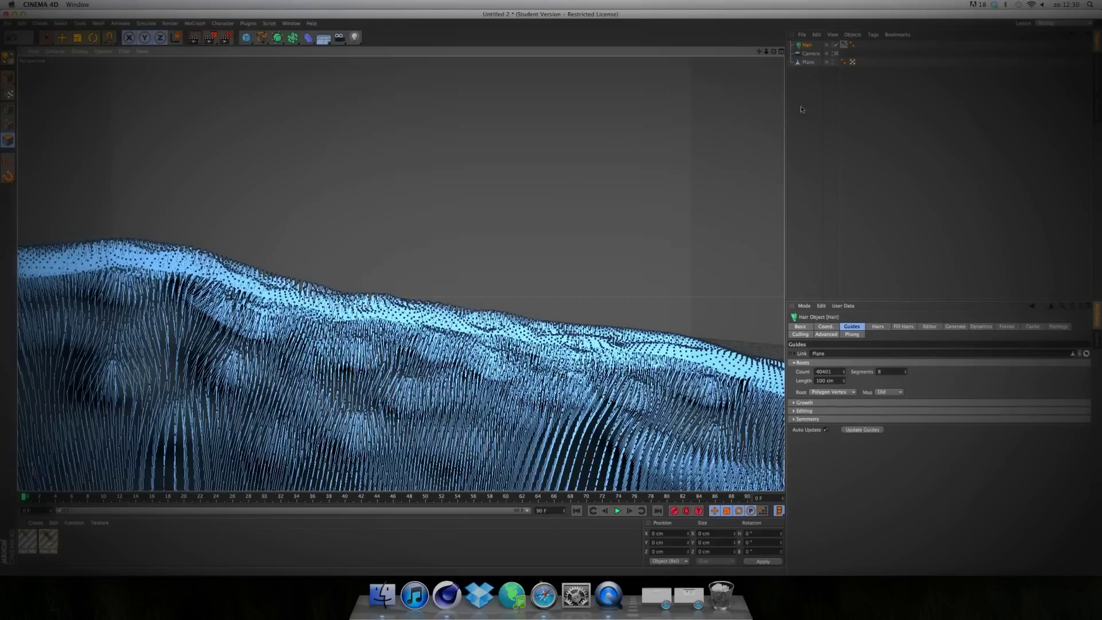
Replace the Hair object's default material with the loaded grass material, deleting the default one from the scene.
click(848, 46)
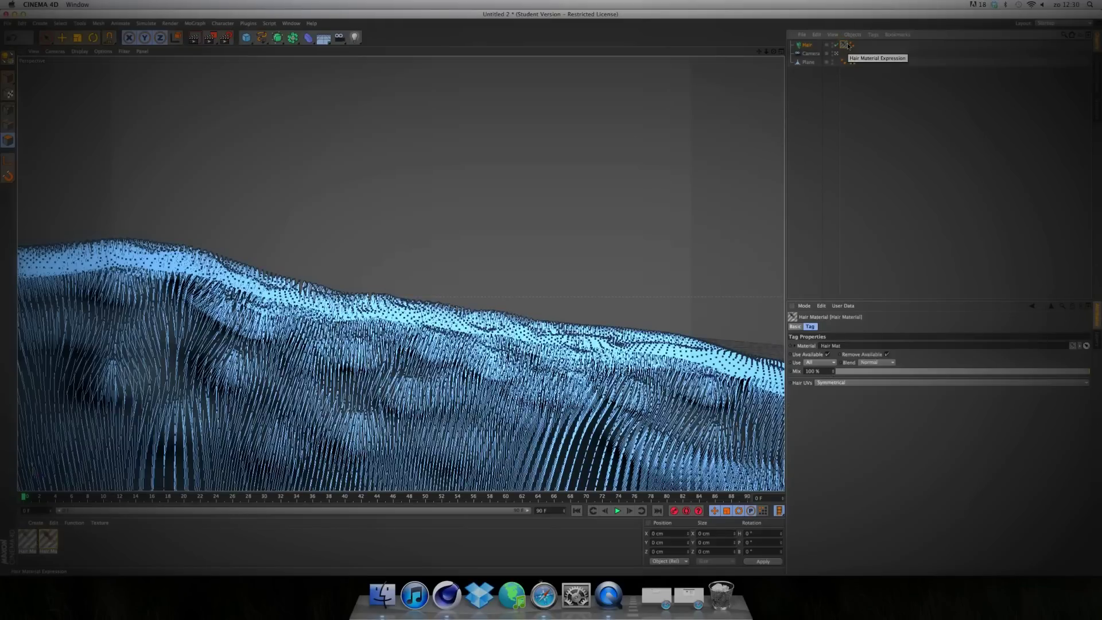
drag(849, 45, 810, 51)
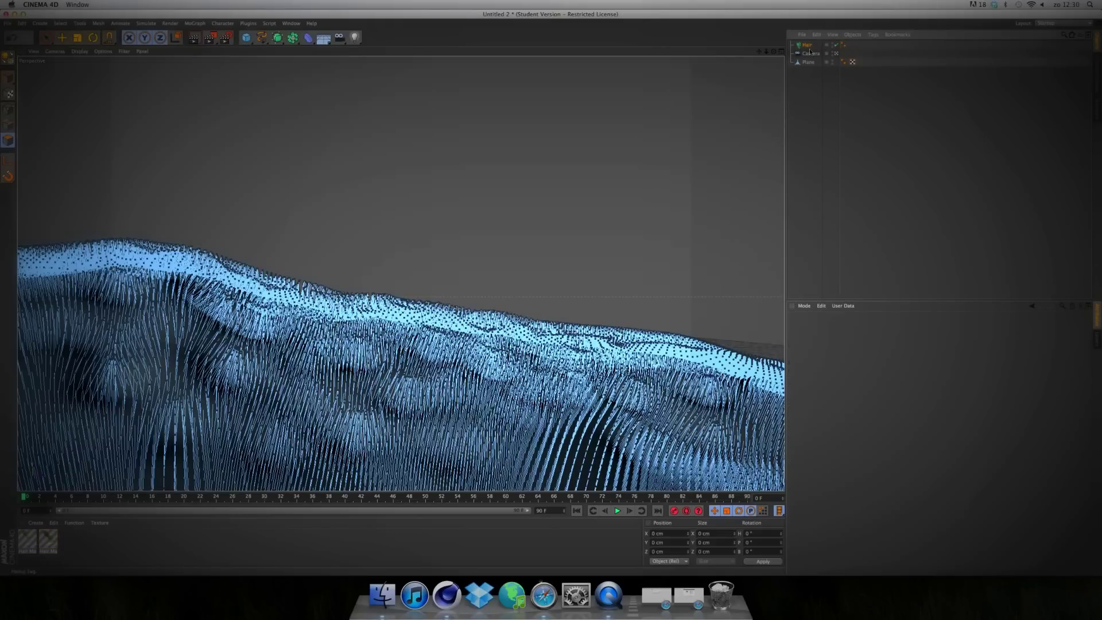
click(48, 539)
key(Delete)
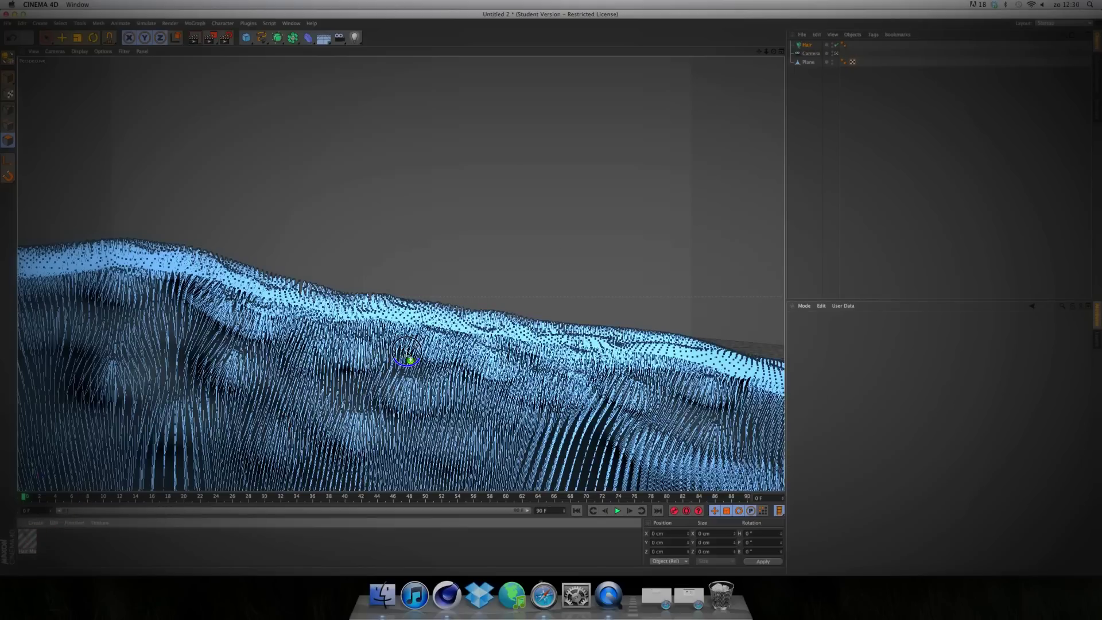
drag(894, 51, 797, 45)
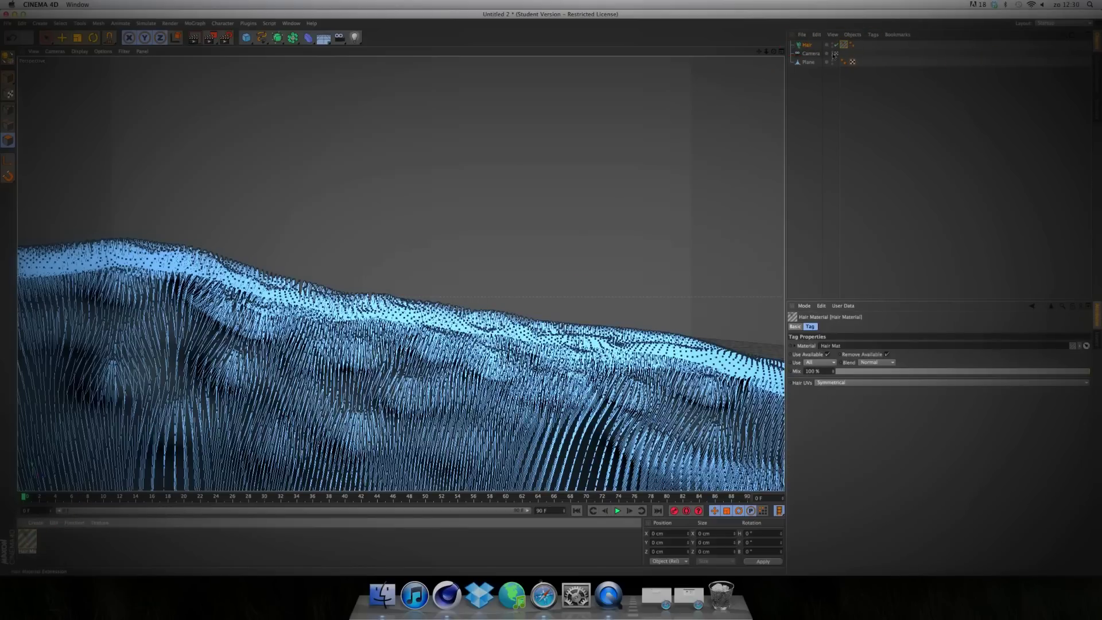
Examine the grass material's Color, Specular, Thickness, Length, Scale, Kink and Clump settings in the Material Editor.
double_click(27, 538)
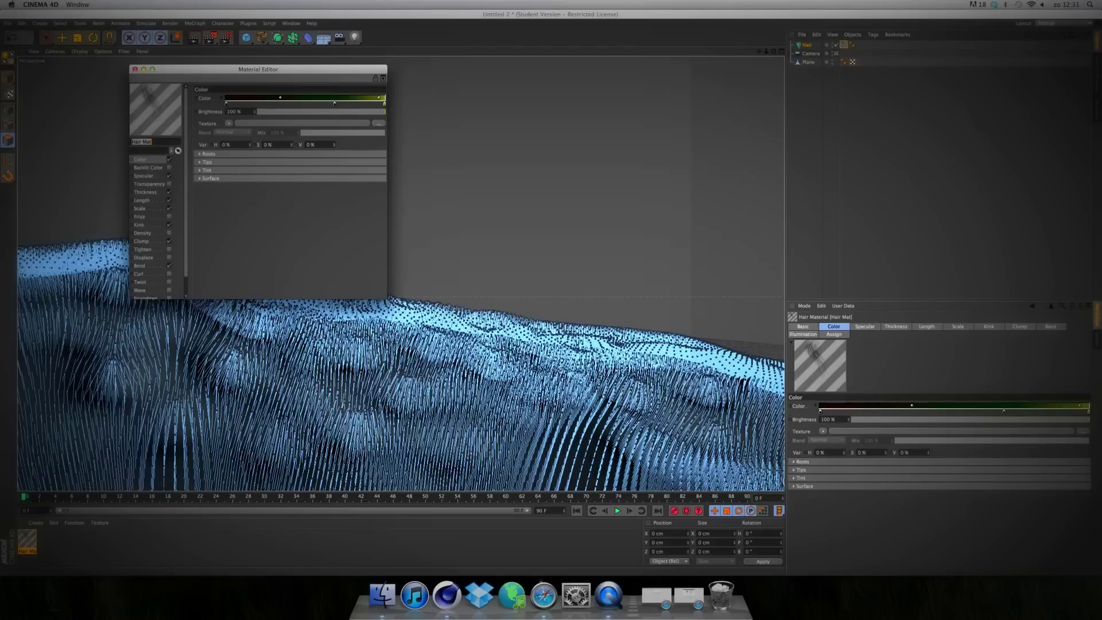
click(144, 176)
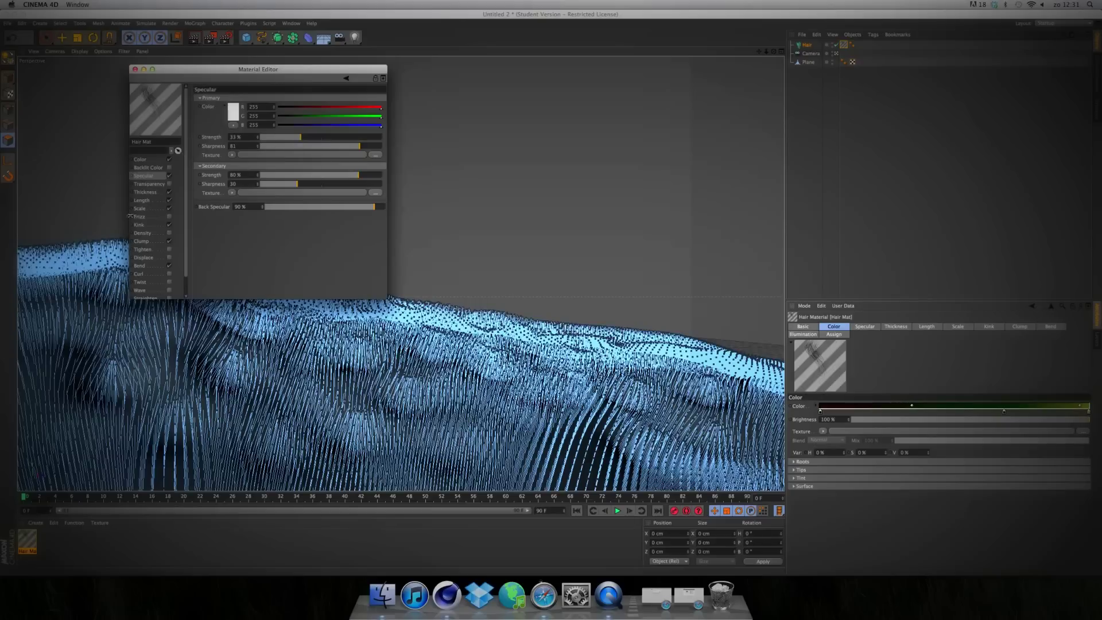
click(148, 193)
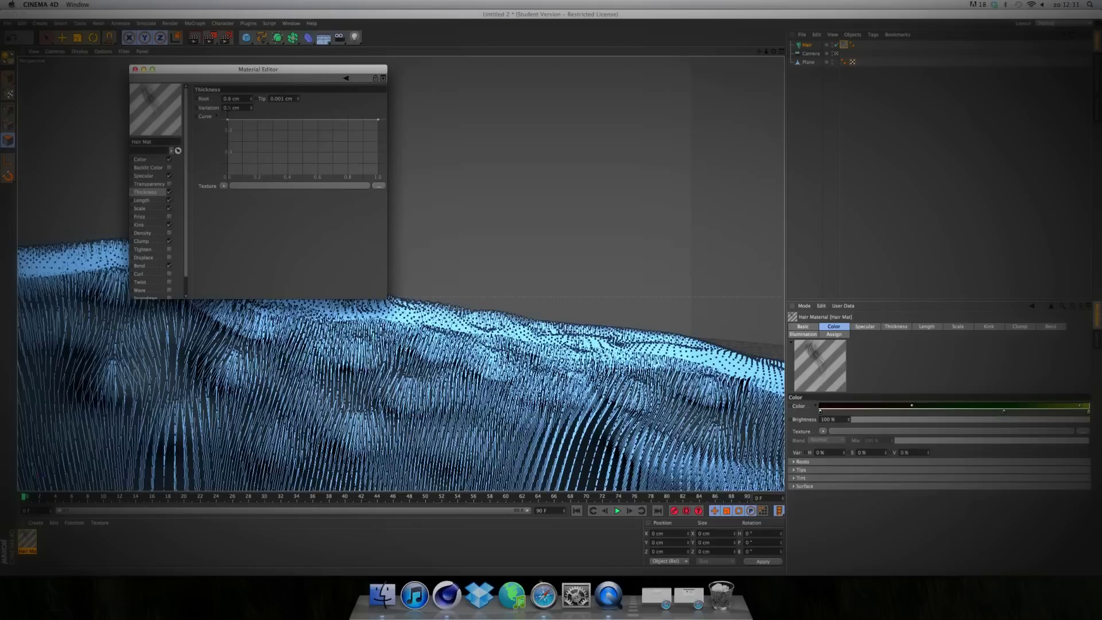
click(142, 200)
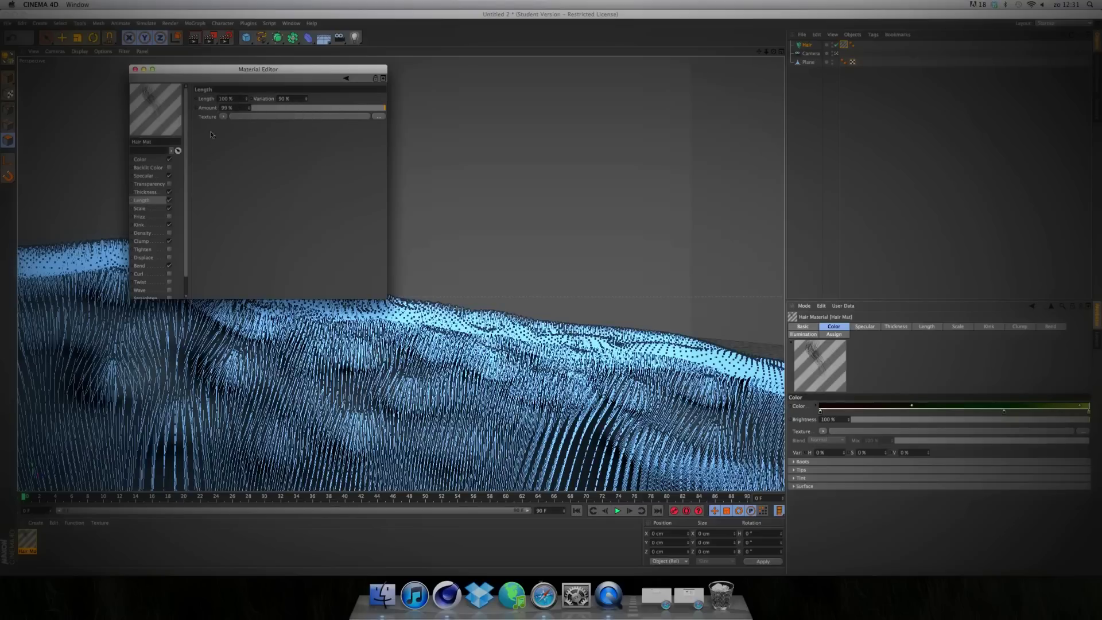
click(143, 210)
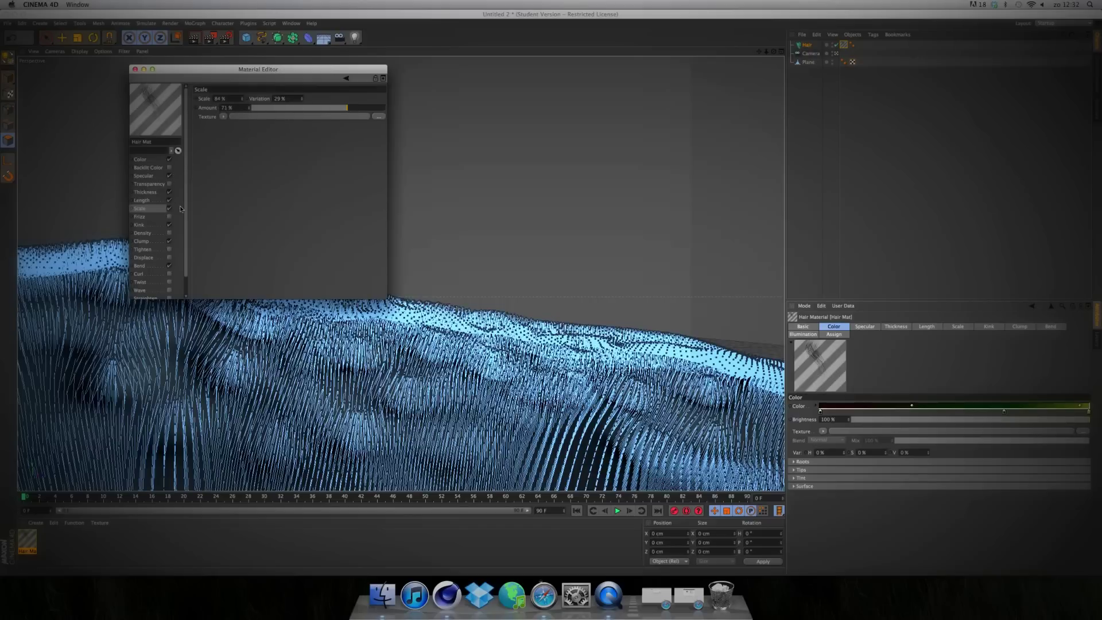
click(148, 226)
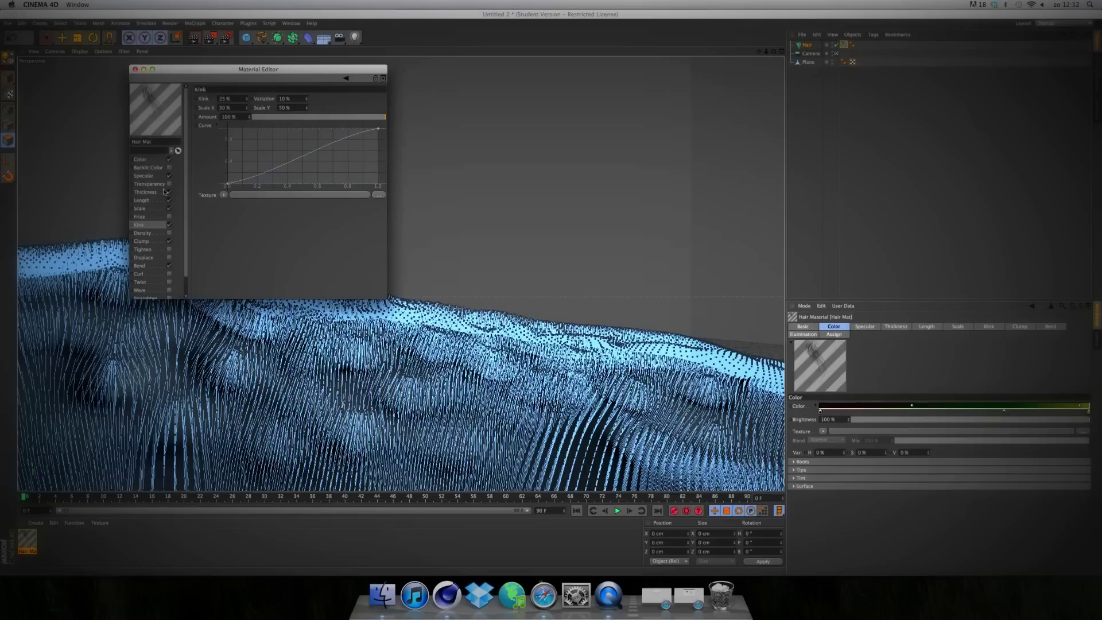
click(144, 242)
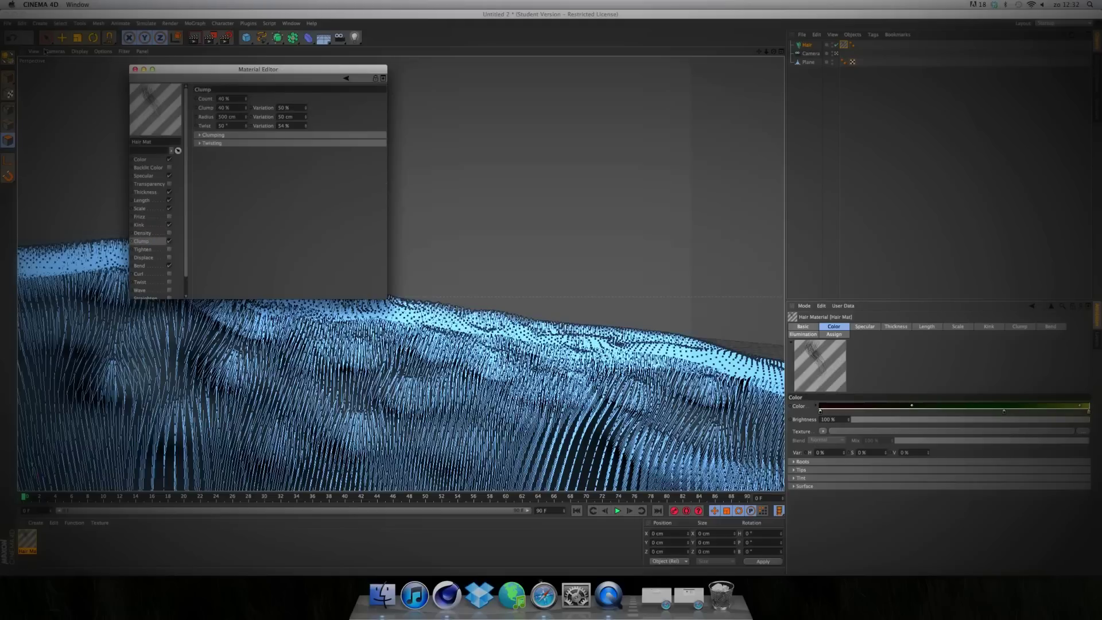
View the grass on the desktop wallpaper, then review the material's Bend settings and close the Material Editor.
click(16, 14)
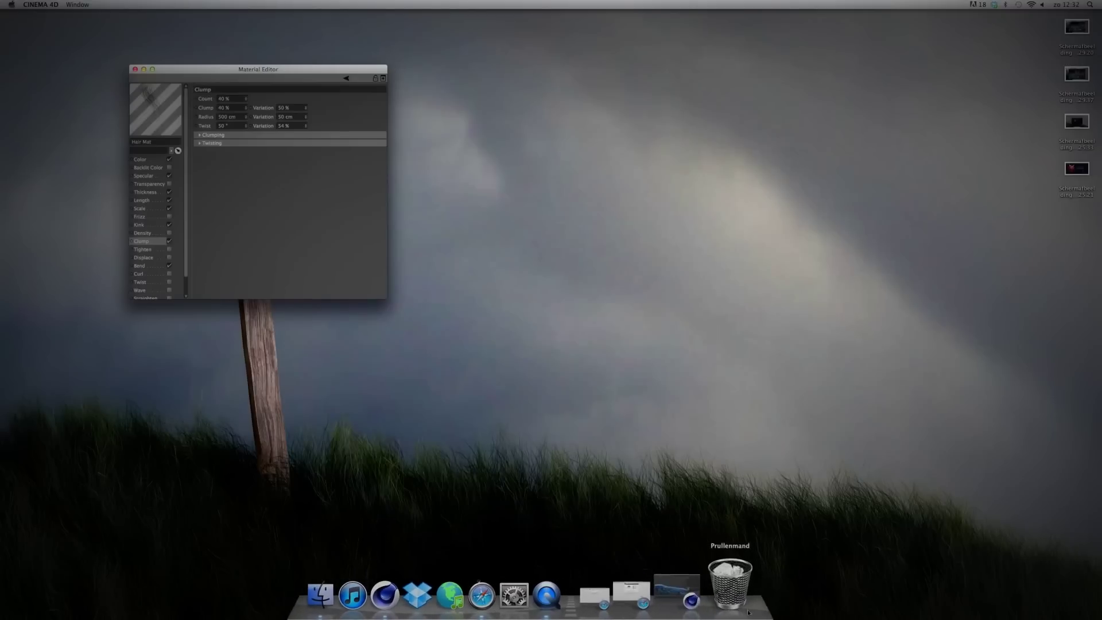
click(691, 594)
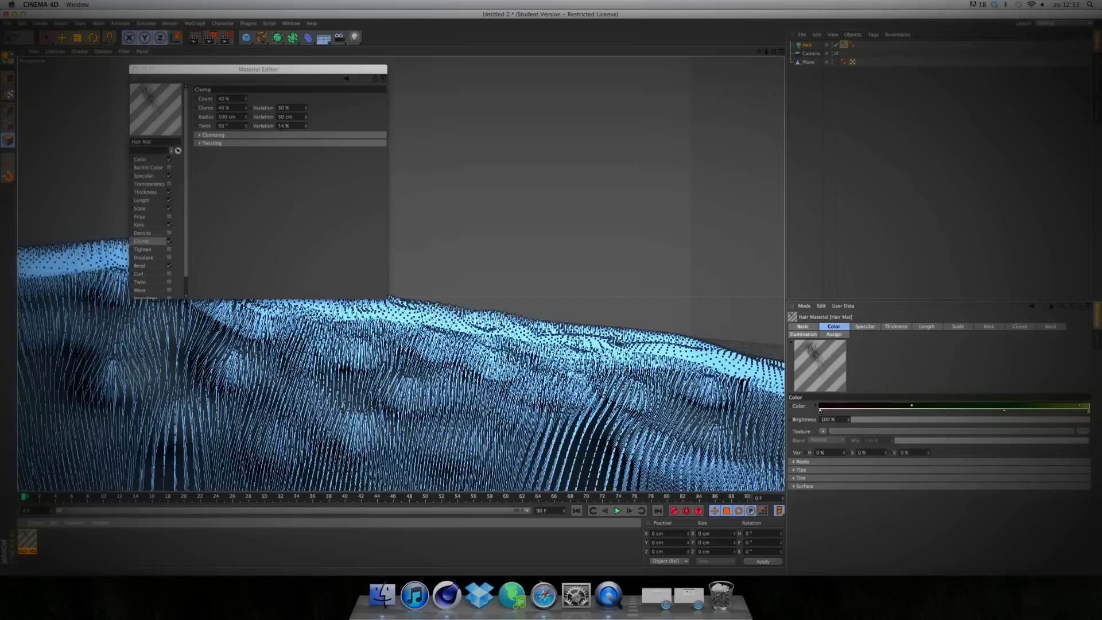
click(169, 241)
click(138, 268)
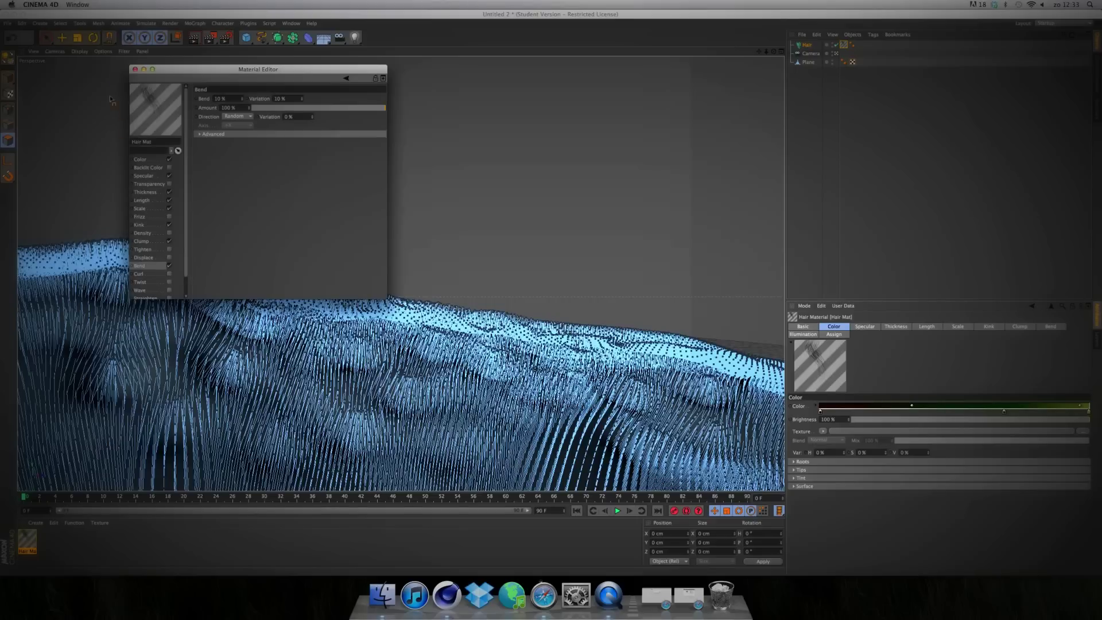
click(135, 69)
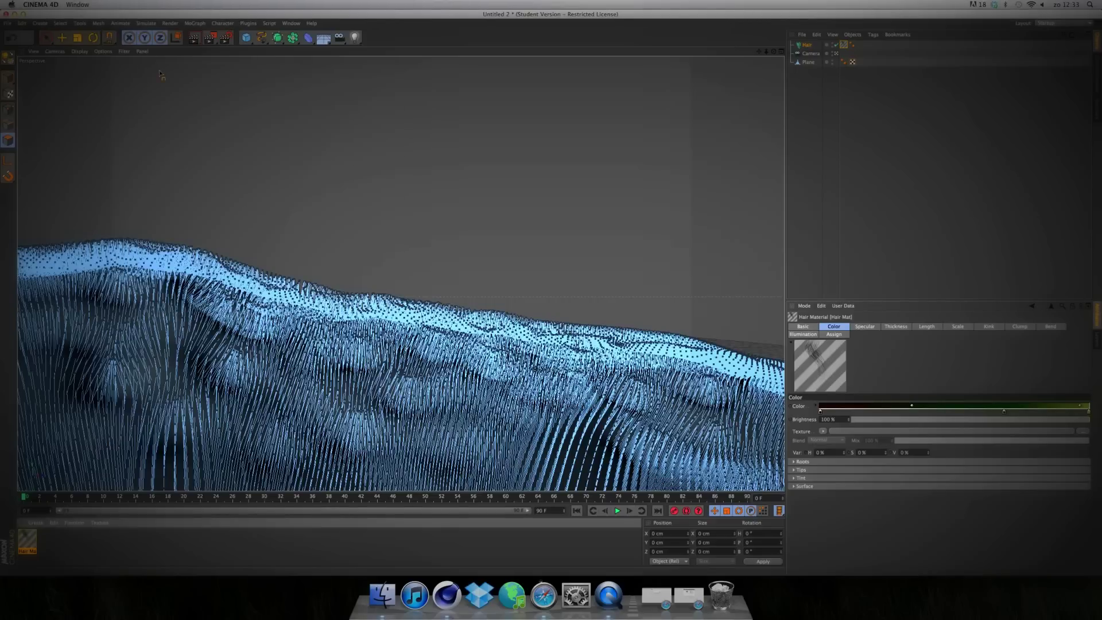
Render the active camera view to preview the grass.
click(194, 38)
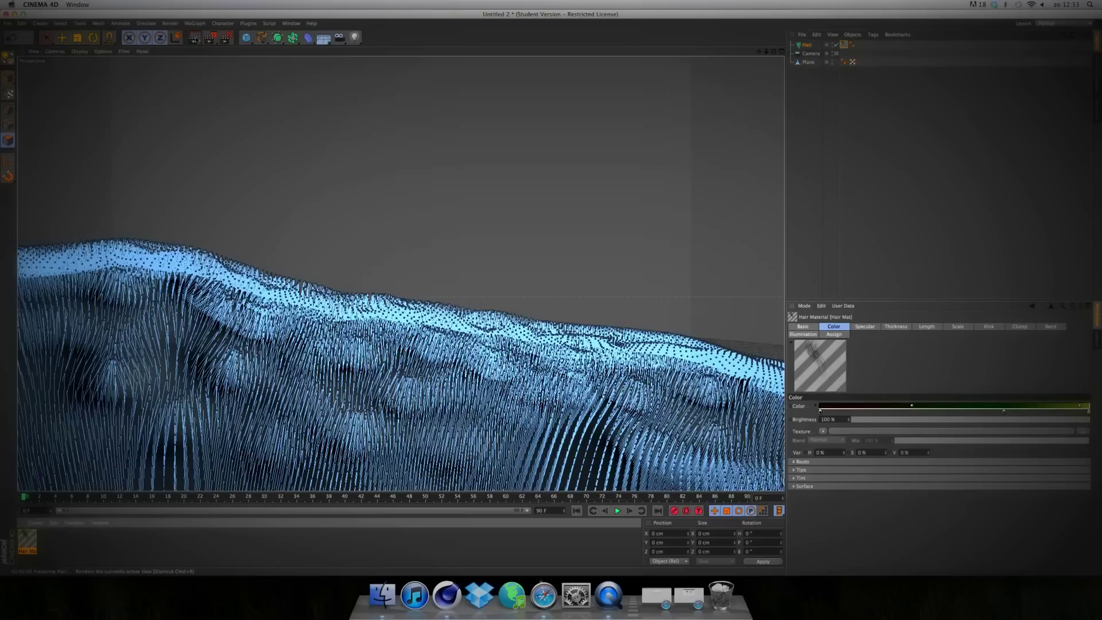
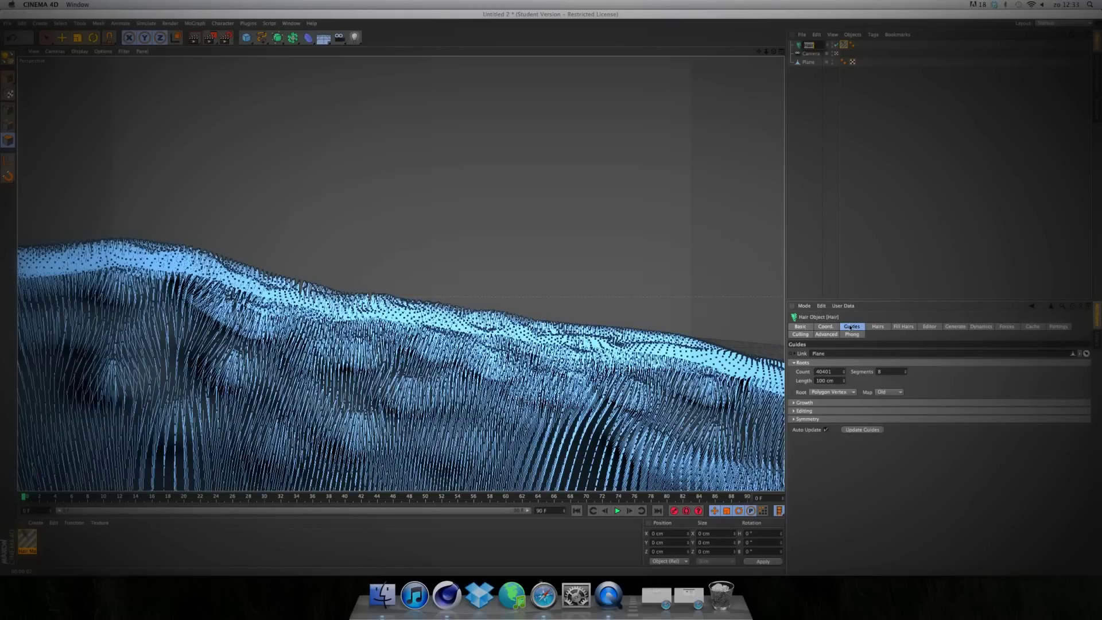
Increase the hair count in the Hair object's Hairs settings.
click(878, 327)
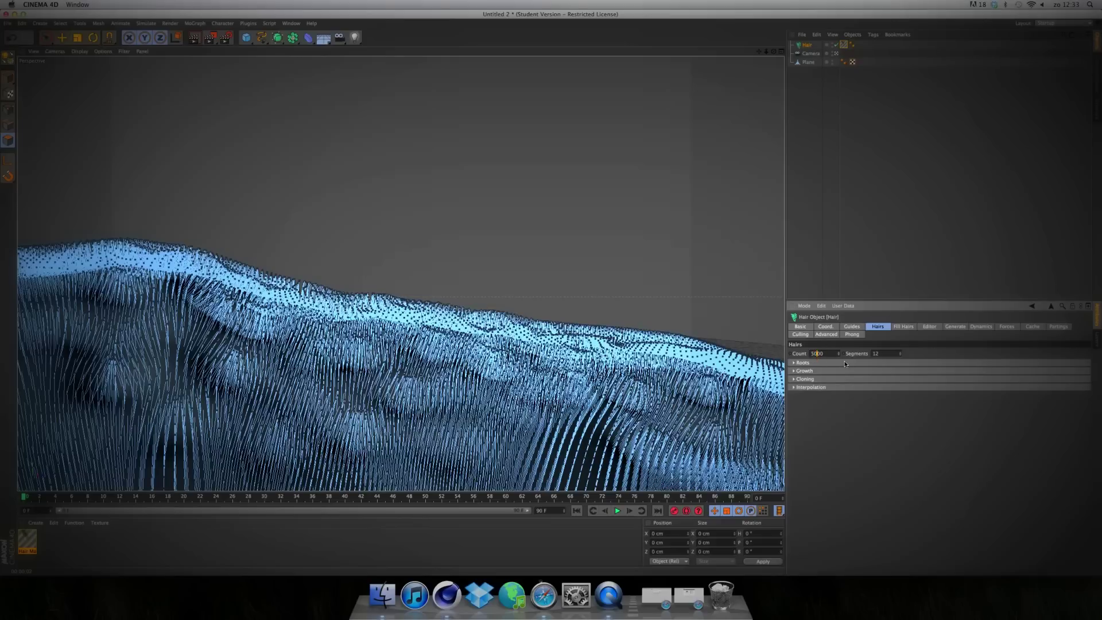
text(00)
click(900, 355)
Review the grass material's Length, Thickness and Color settings.
click(21, 540)
double_click(30, 541)
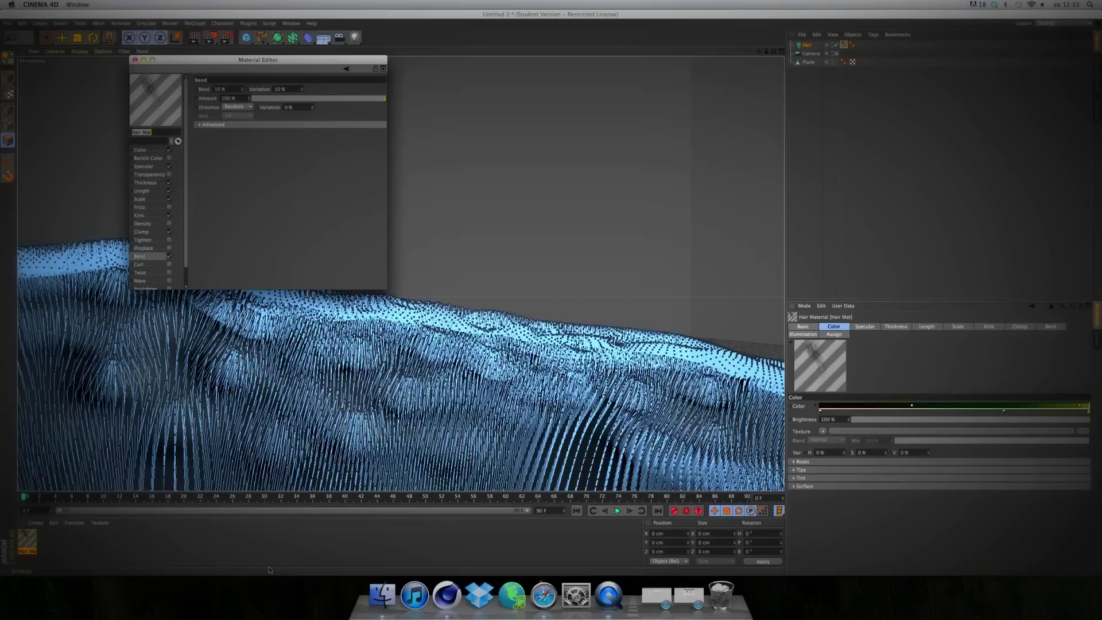
click(269, 570)
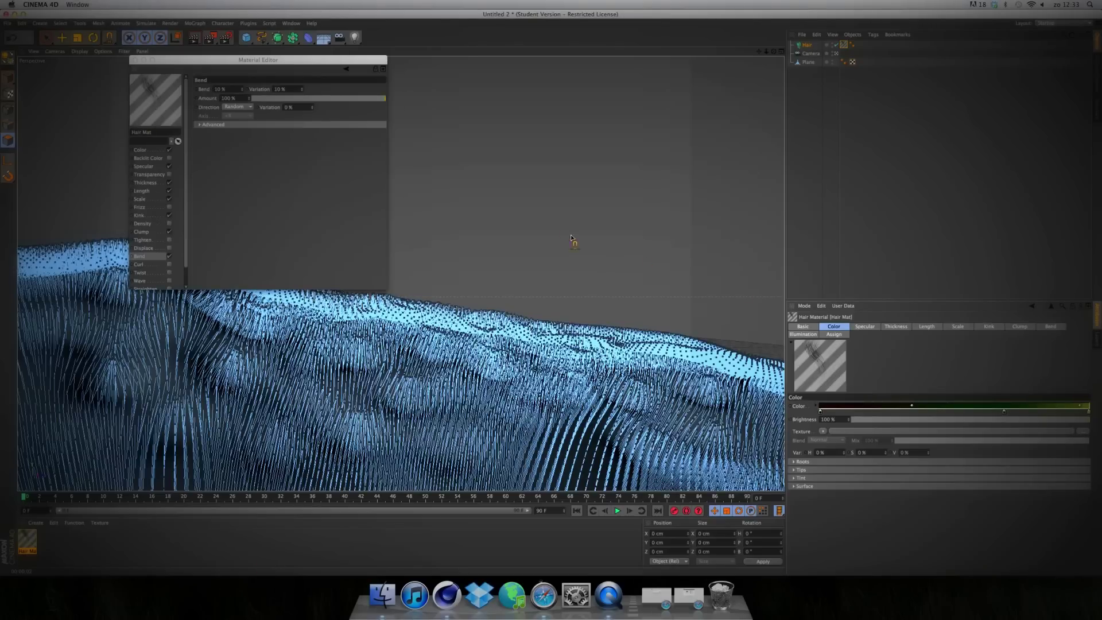
click(926, 326)
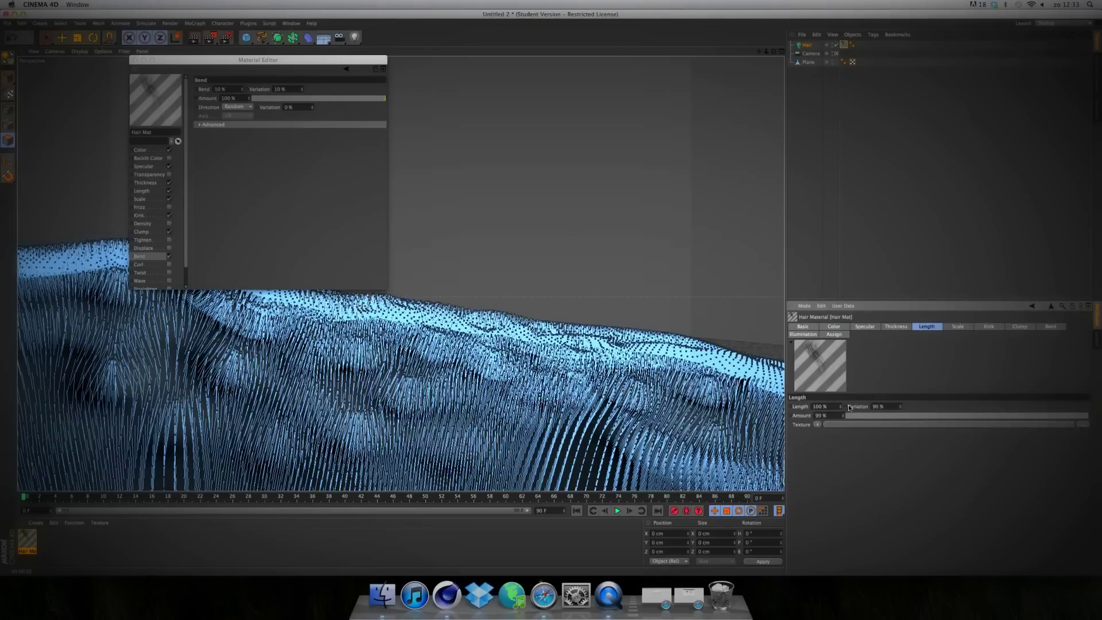
click(867, 328)
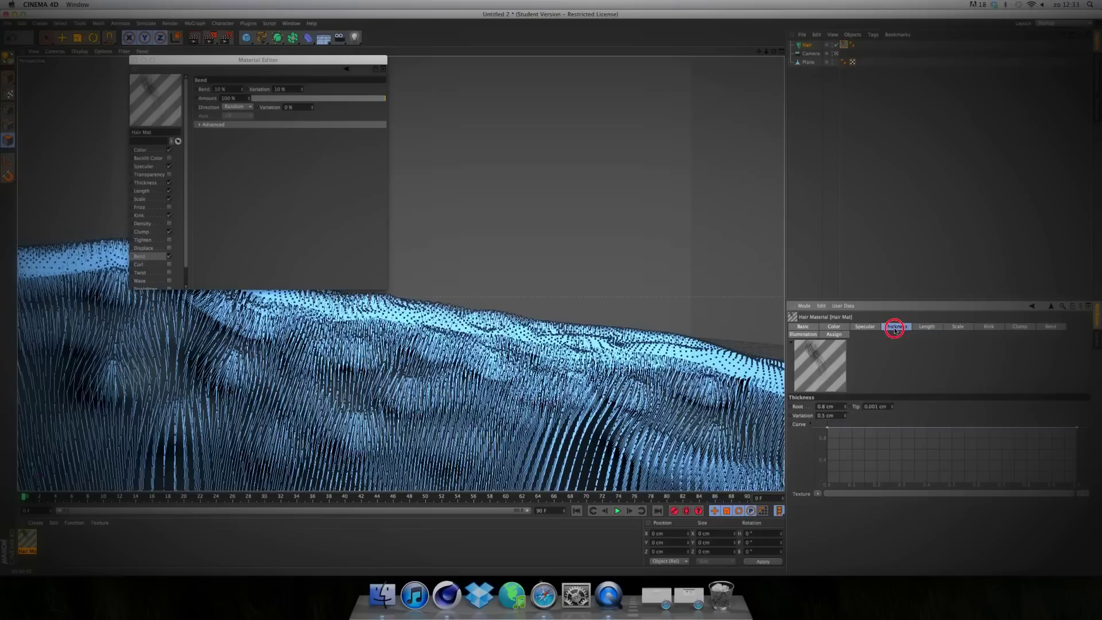
click(819, 326)
click(834, 327)
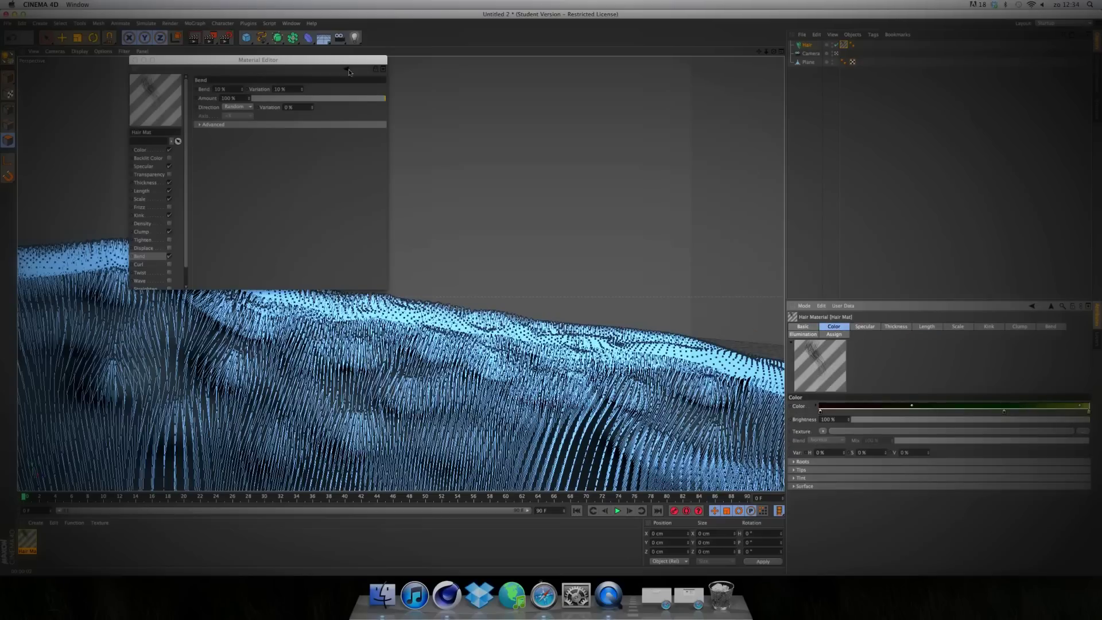
Render the view to preview the denser grass and close the Material Editor.
double_click(27, 540)
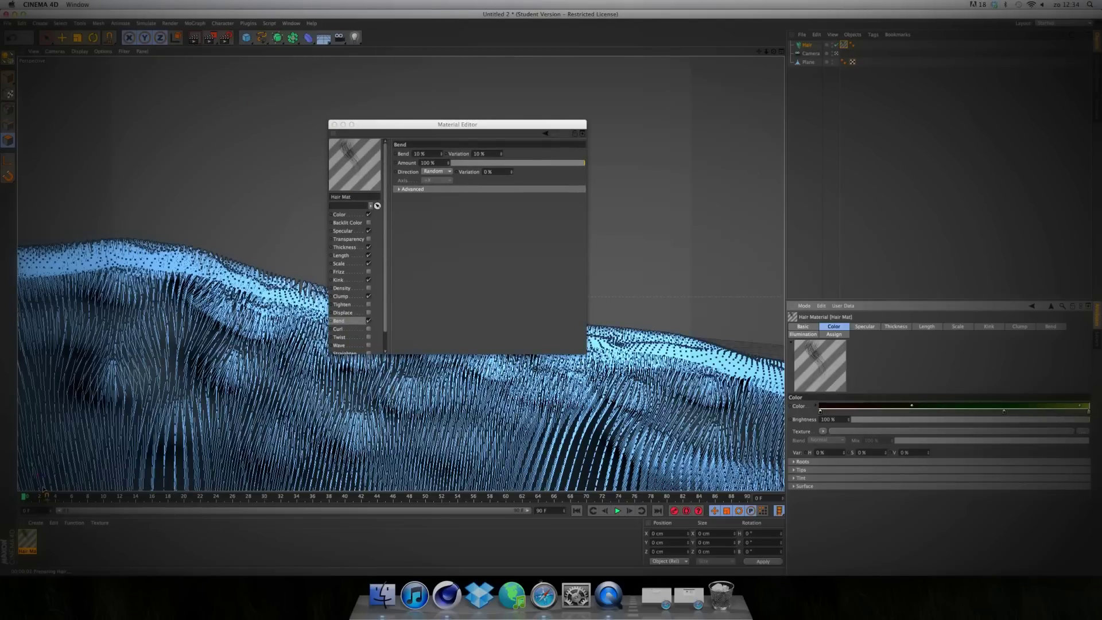
click(335, 125)
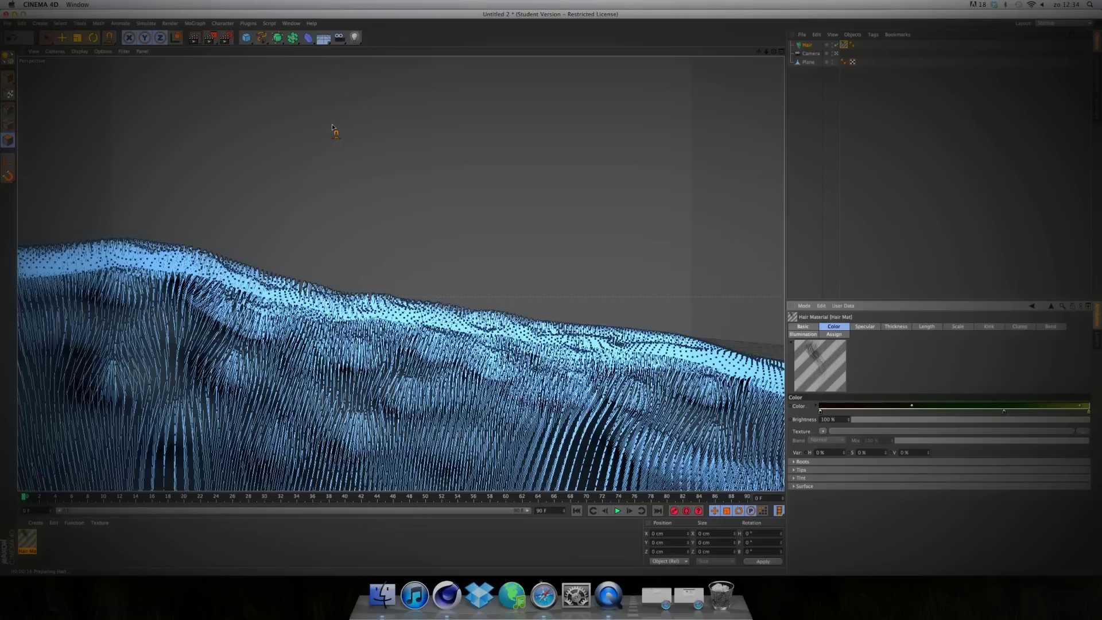
key(super+Tab)
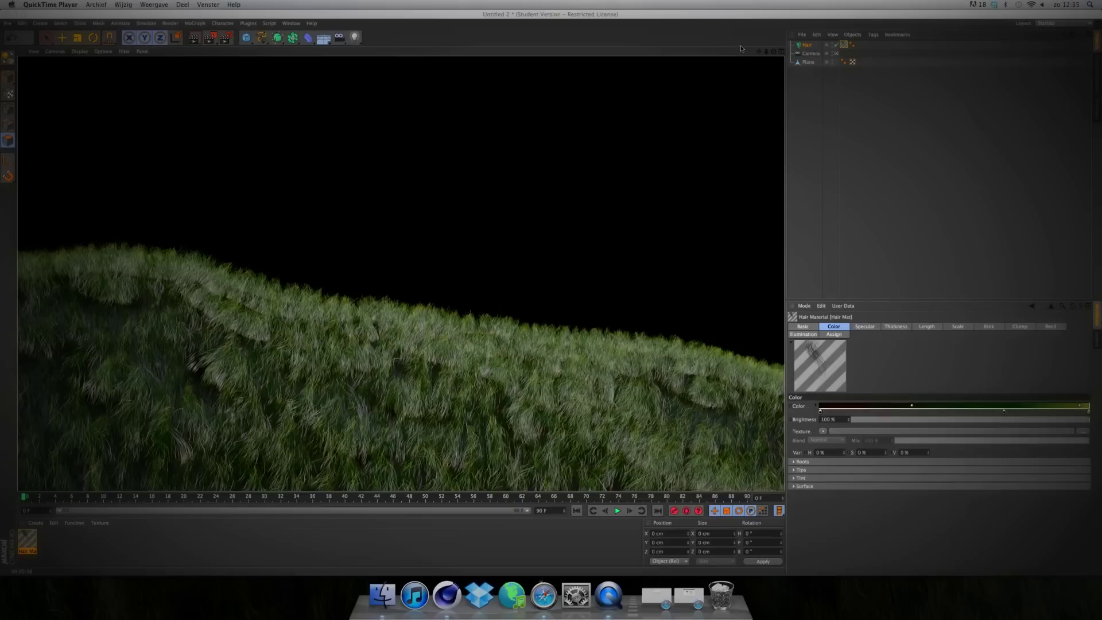
Comb the hair guides along the ridge and front slope up and to the left with the hair Brush, radius 100, Move mode.
click(774, 52)
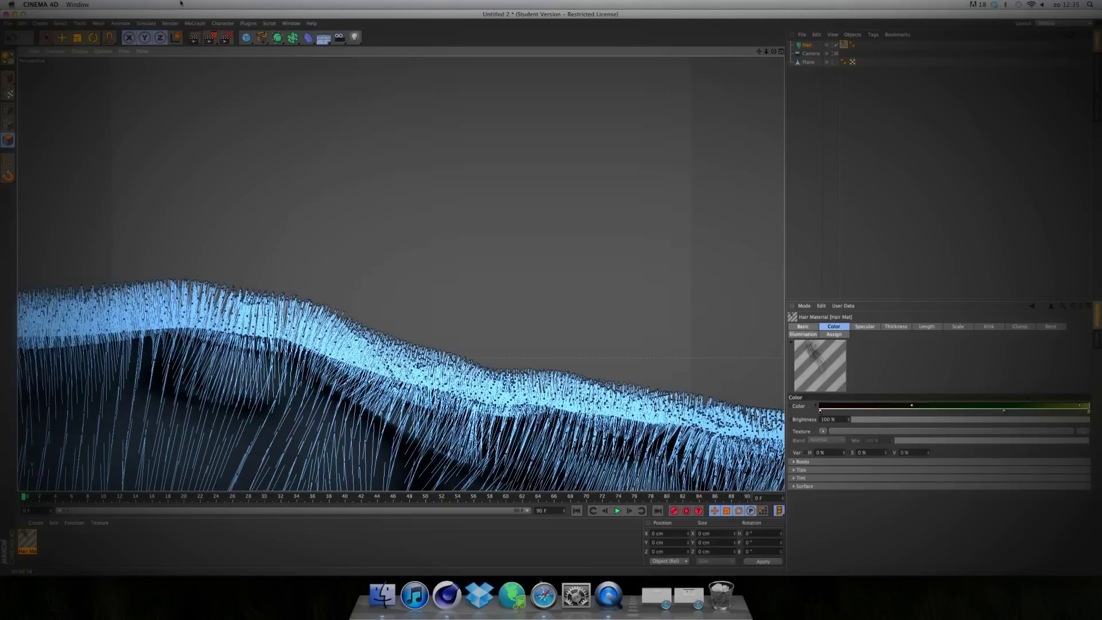
click(142, 25)
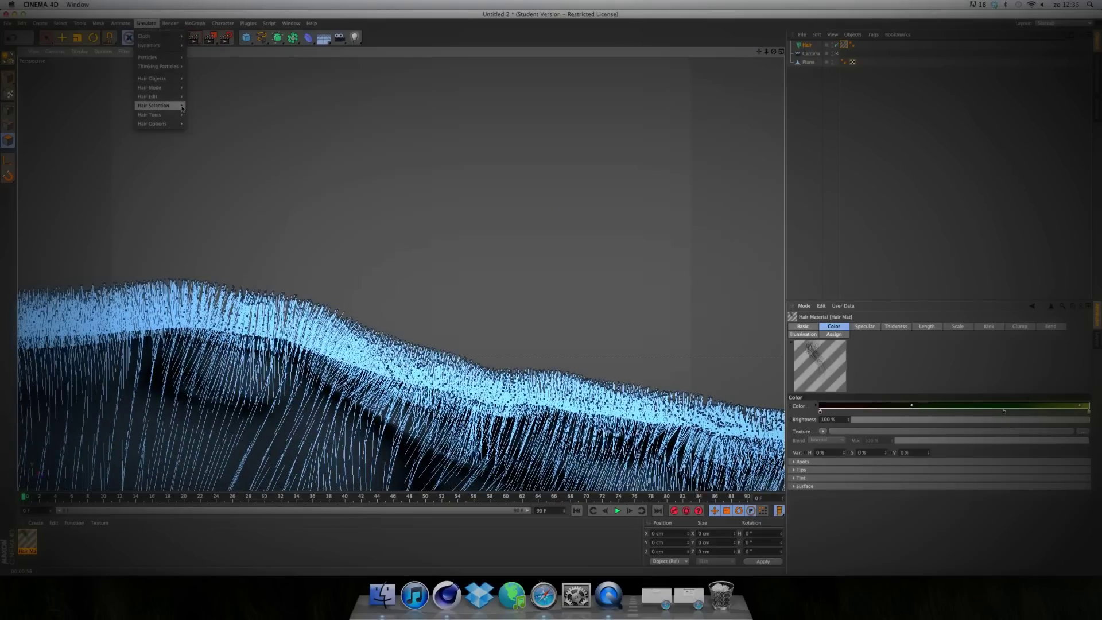
mouse_move(179, 97)
mouse_move(184, 116)
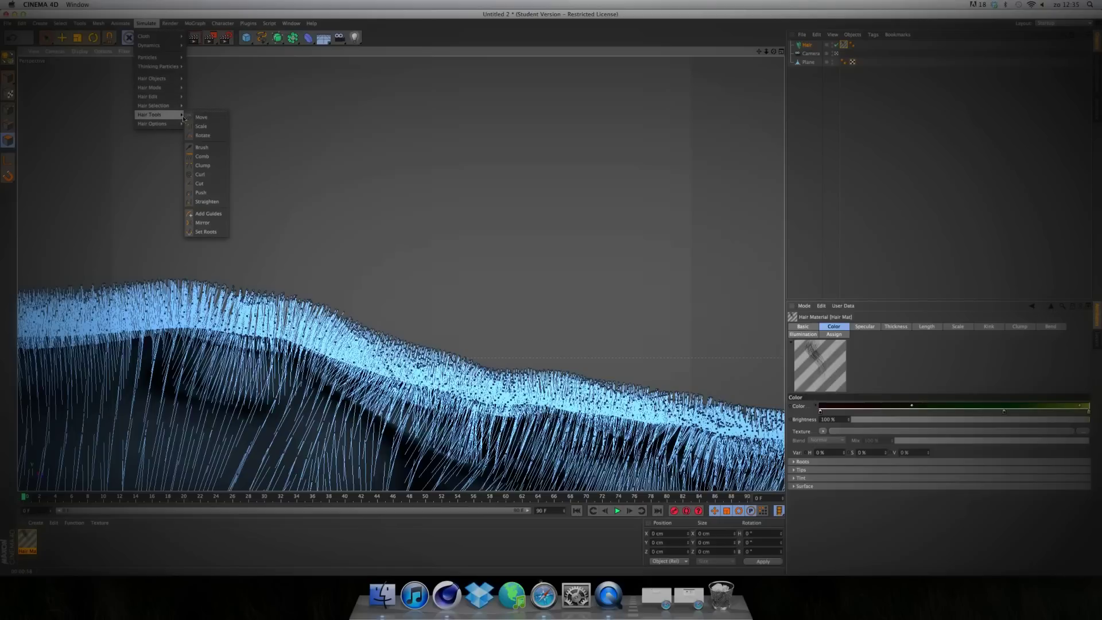
click(201, 147)
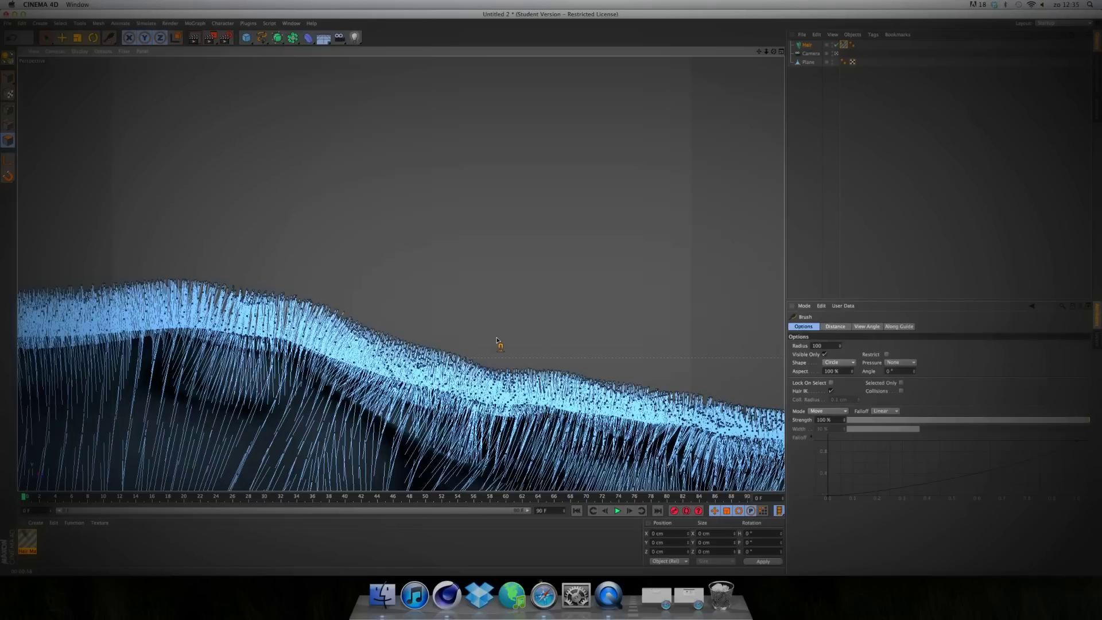
drag(665, 431, 547, 340)
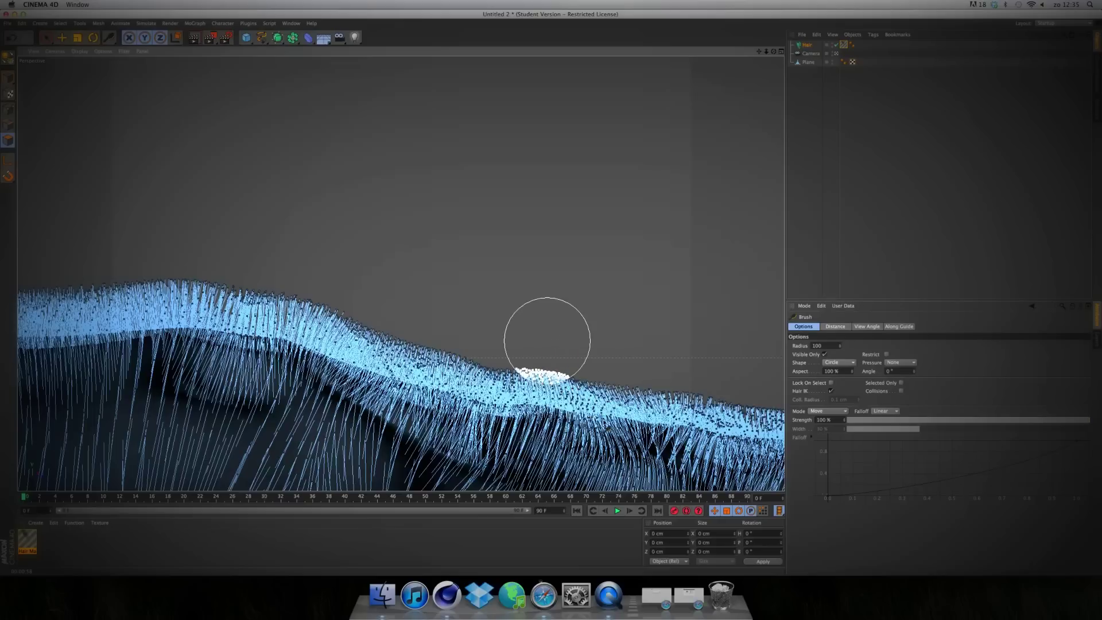
mouse_move(597, 453)
mouse_down()
mouse_move(541, 449)
mouse_move(491, 372)
mouse_move(419, 320)
mouse_up()
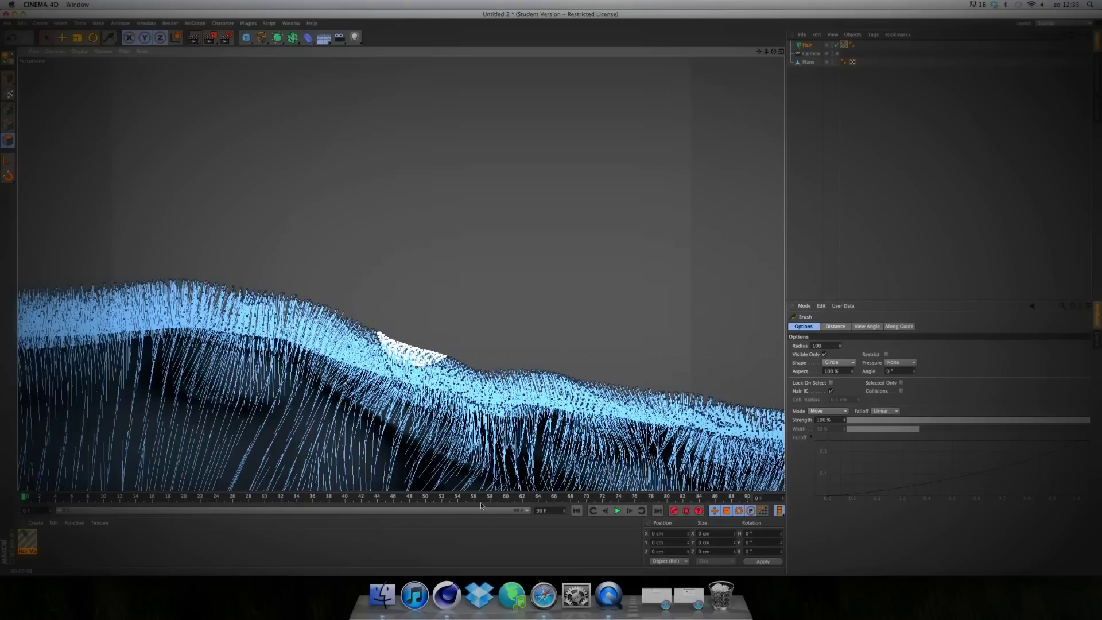
mouse_move(462, 474)
mouse_down()
mouse_move(355, 338)
mouse_move(290, 284)
mouse_up()
click(253, 360)
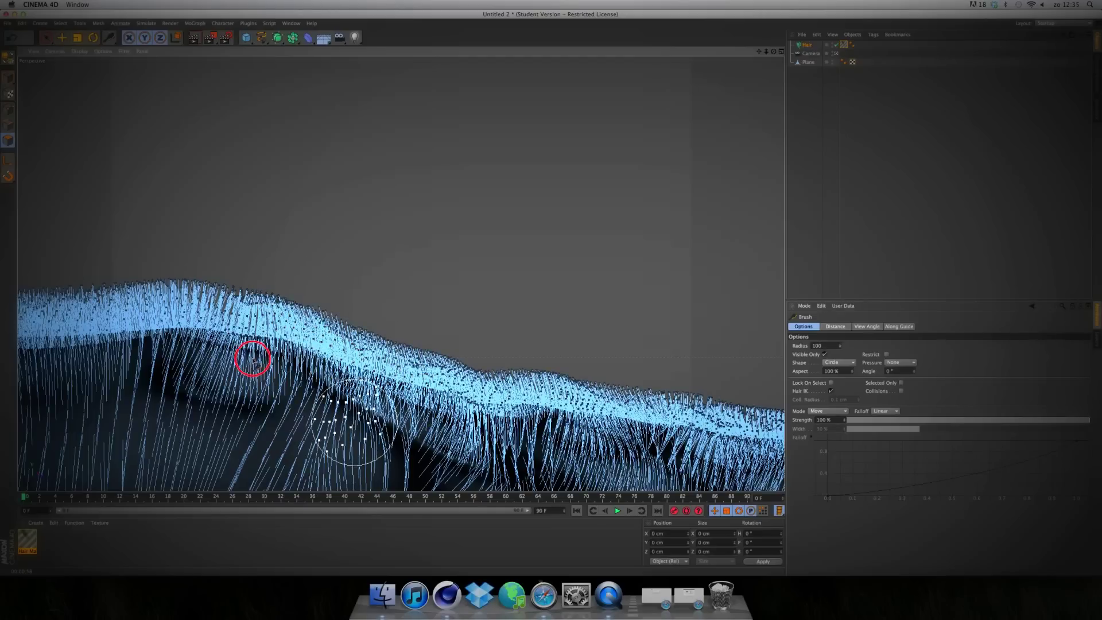
mouse_move(253, 359)
mouse_down()
mouse_move(229, 312)
mouse_move(185, 292)
mouse_up()
mouse_move(720, 422)
mouse_down()
mouse_move(664, 423)
mouse_move(565, 353)
mouse_up()
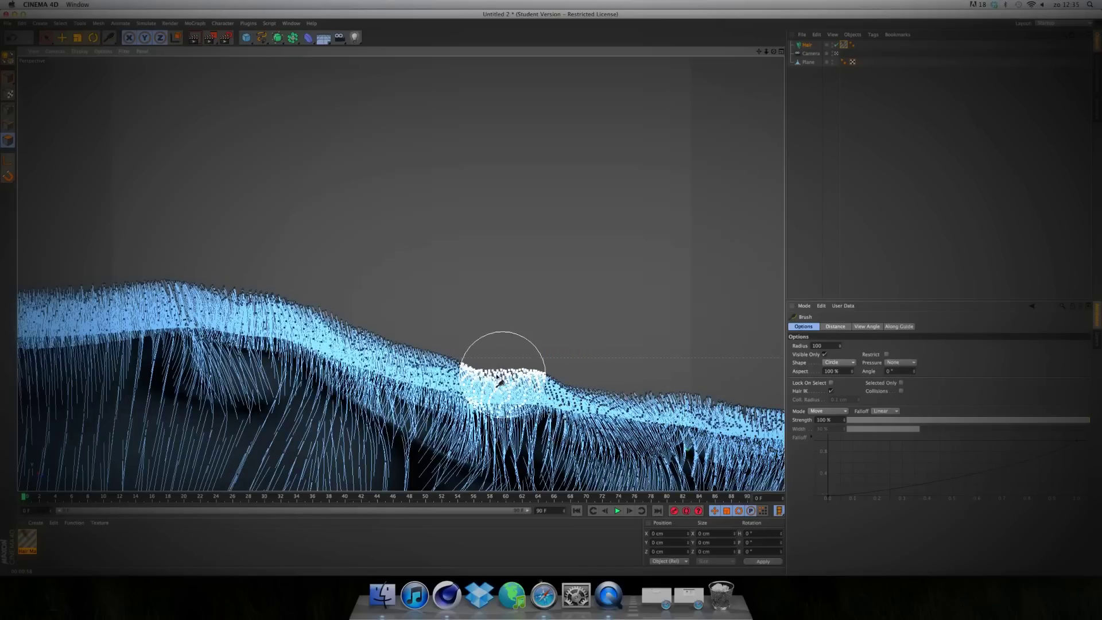
mouse_move(229, 396)
mouse_down()
mouse_move(182, 345)
mouse_move(143, 276)
mouse_move(98, 251)
mouse_up()
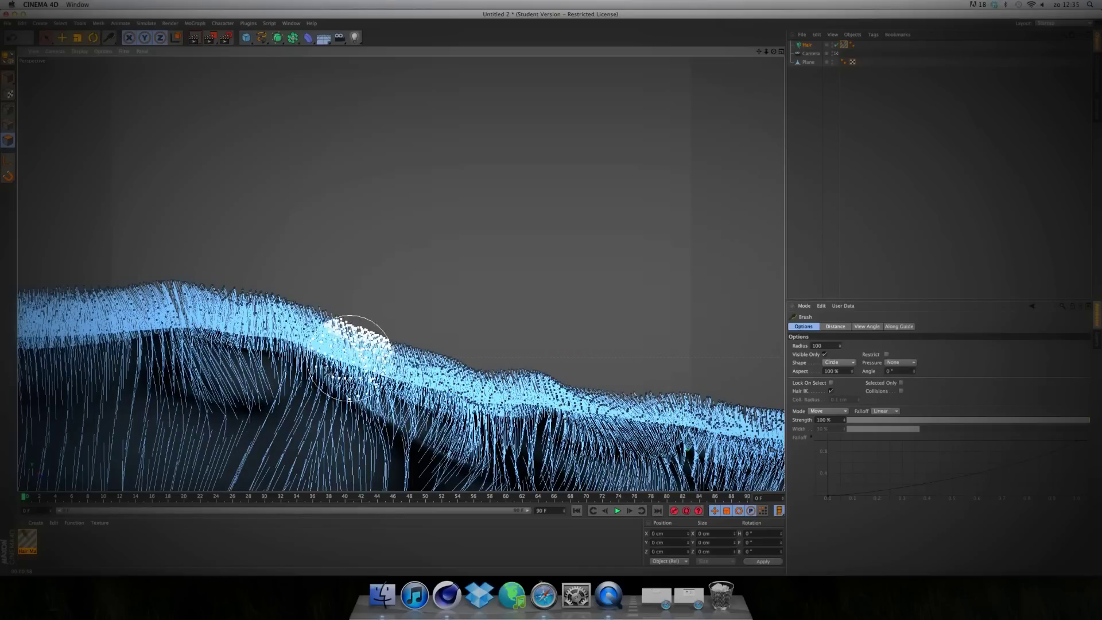
mouse_move(349, 357)
mouse_down()
mouse_move(212, 305)
mouse_move(85, 234)
mouse_up()
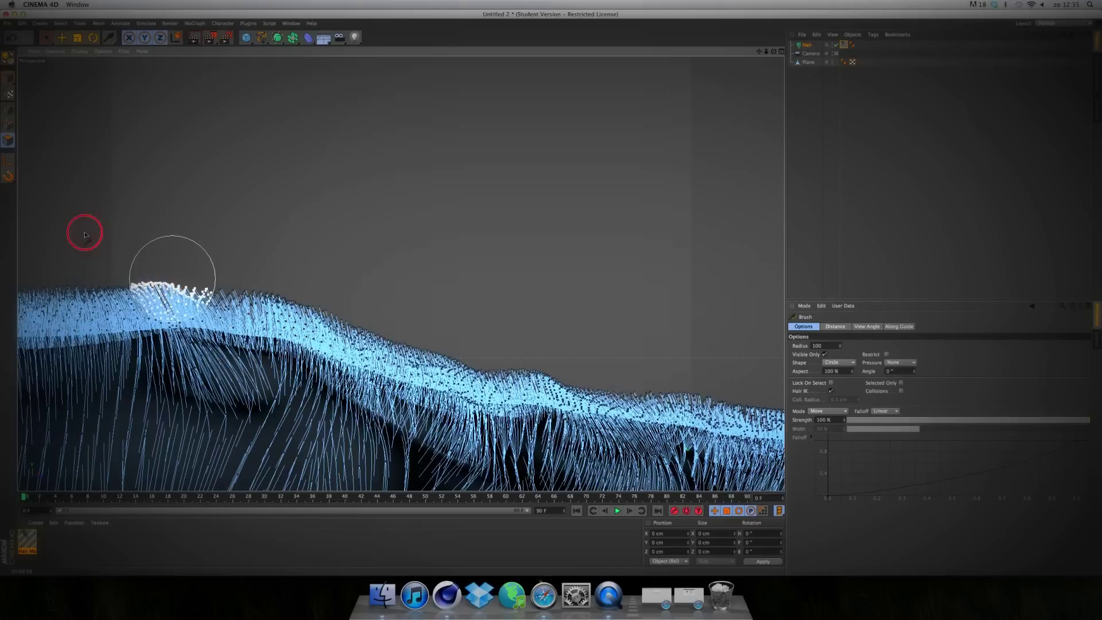
click(248, 425)
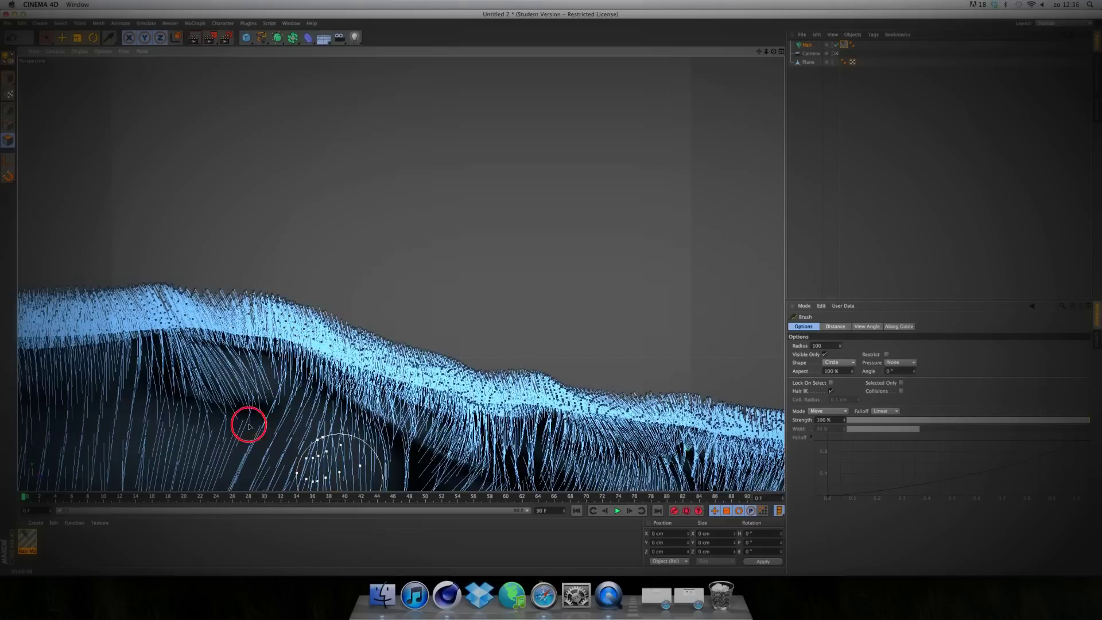
mouse_move(249, 426)
mouse_down()
mouse_move(225, 397)
mouse_move(375, 447)
mouse_move(282, 417)
mouse_up()
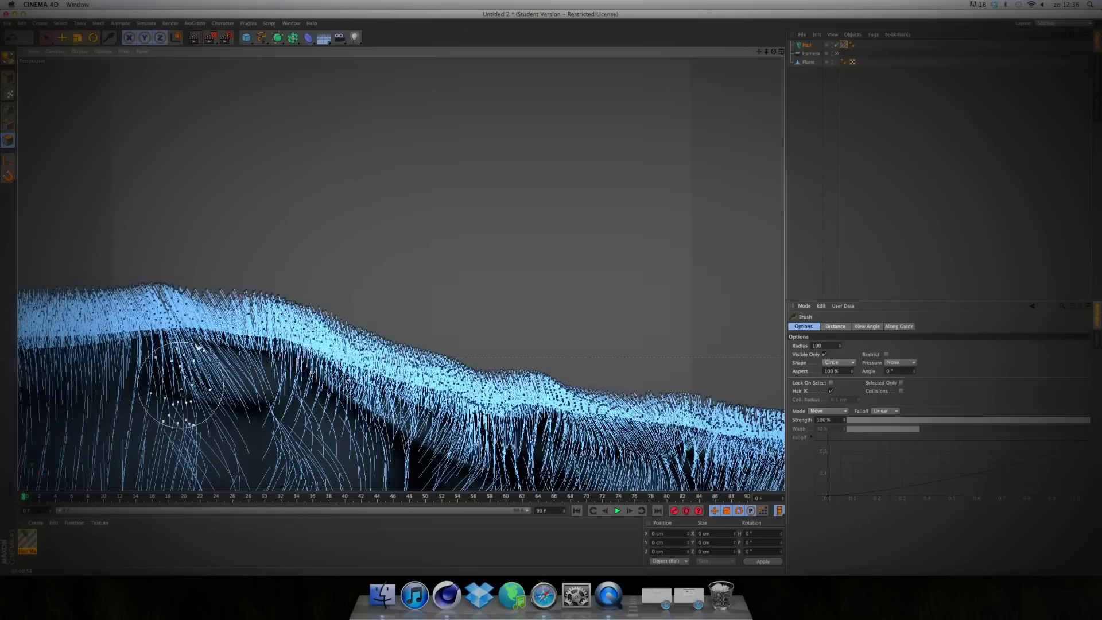
mouse_move(179, 388)
mouse_down()
mouse_move(40, 254)
mouse_move(33, 259)
mouse_up()
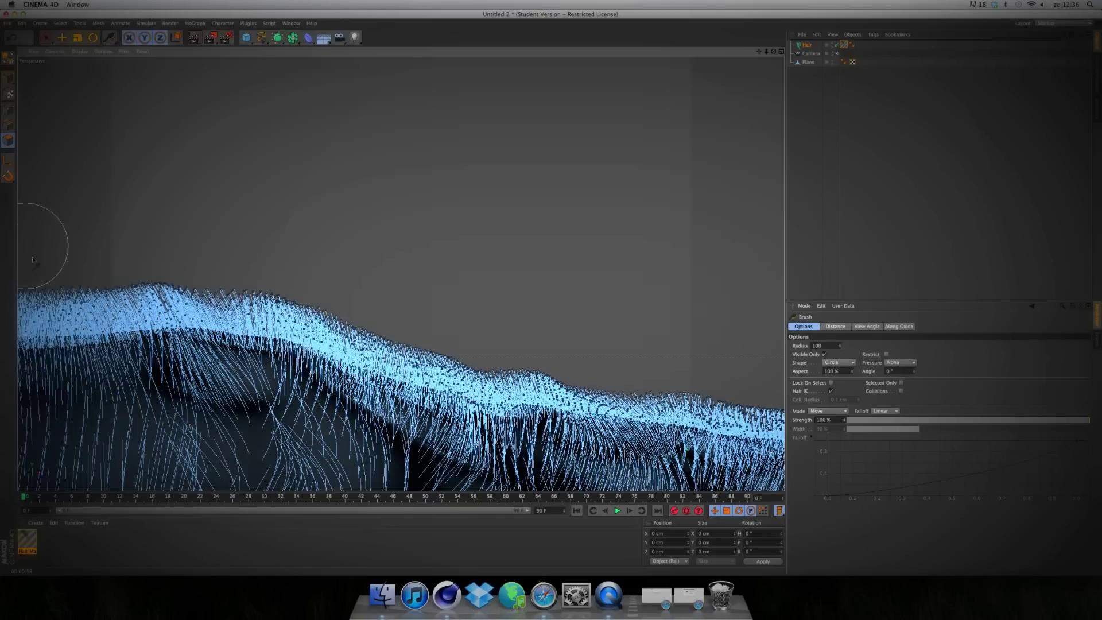
mouse_move(644, 454)
mouse_down()
mouse_move(740, 468)
mouse_move(738, 455)
mouse_move(652, 428)
mouse_move(570, 447)
mouse_move(462, 396)
mouse_up()
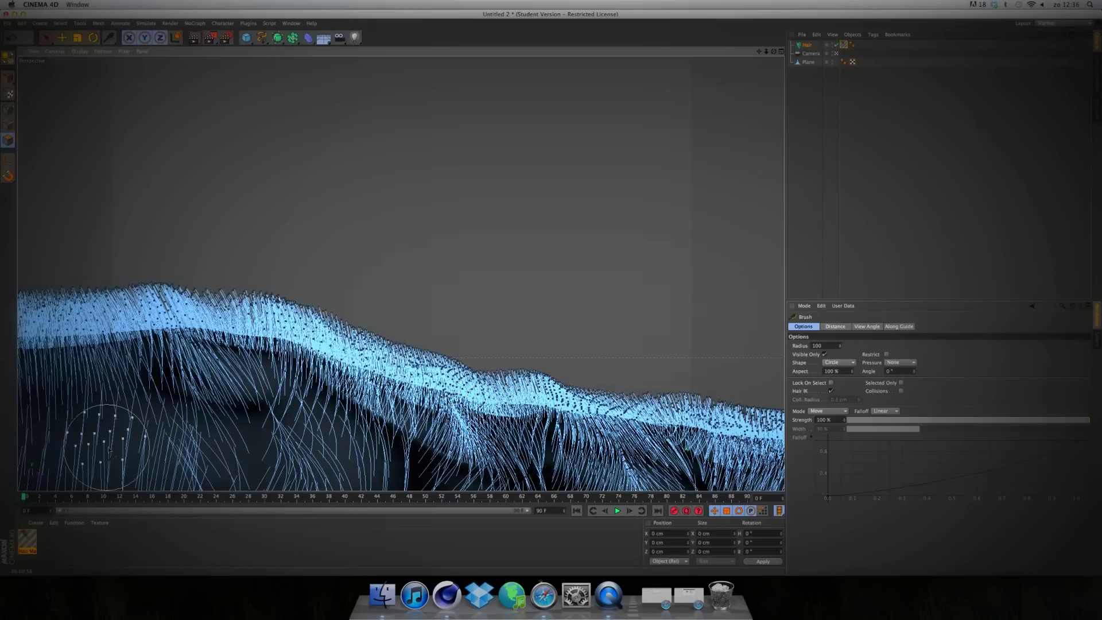
drag(109, 452, 10, 396)
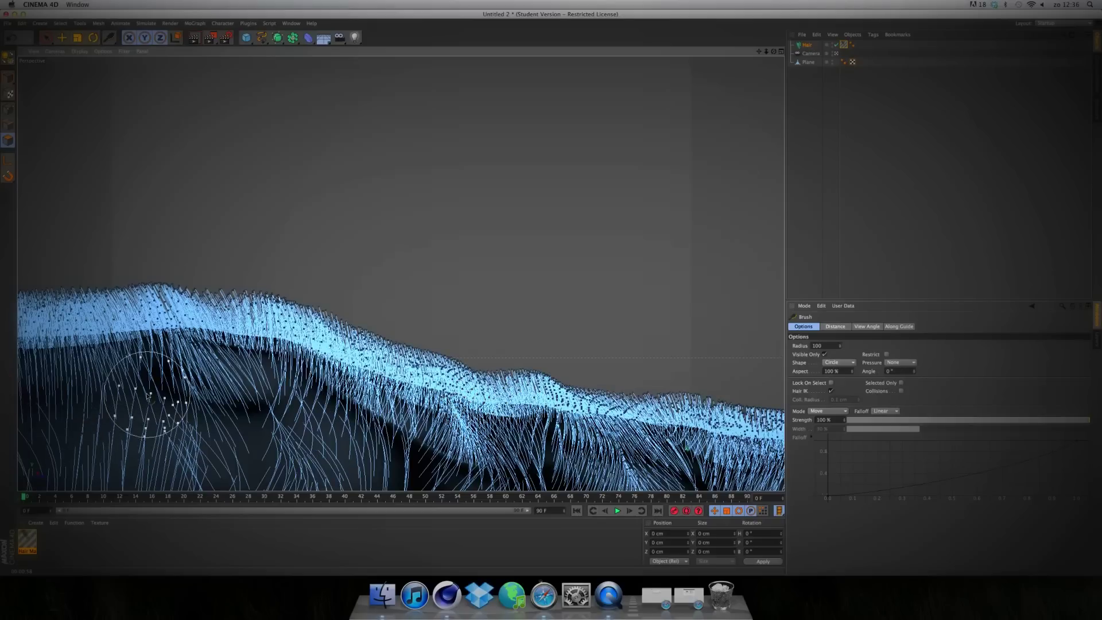
mouse_move(148, 396)
mouse_down()
mouse_move(89, 384)
mouse_move(15, 339)
mouse_up()
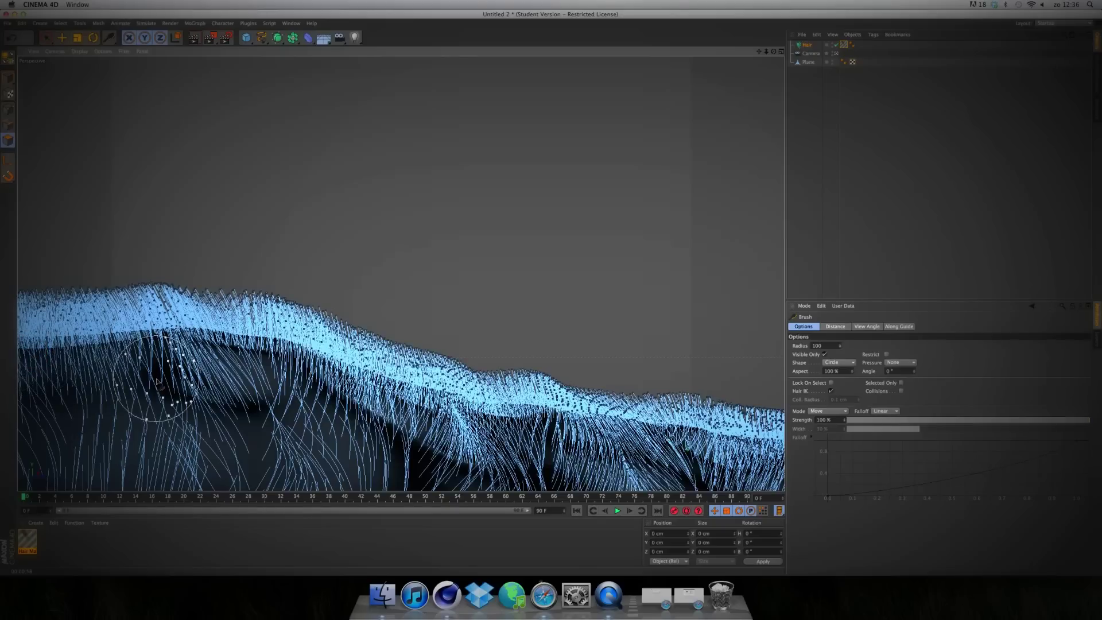
mouse_move(157, 381)
mouse_down()
mouse_move(49, 319)
mouse_move(68, 299)
mouse_up()
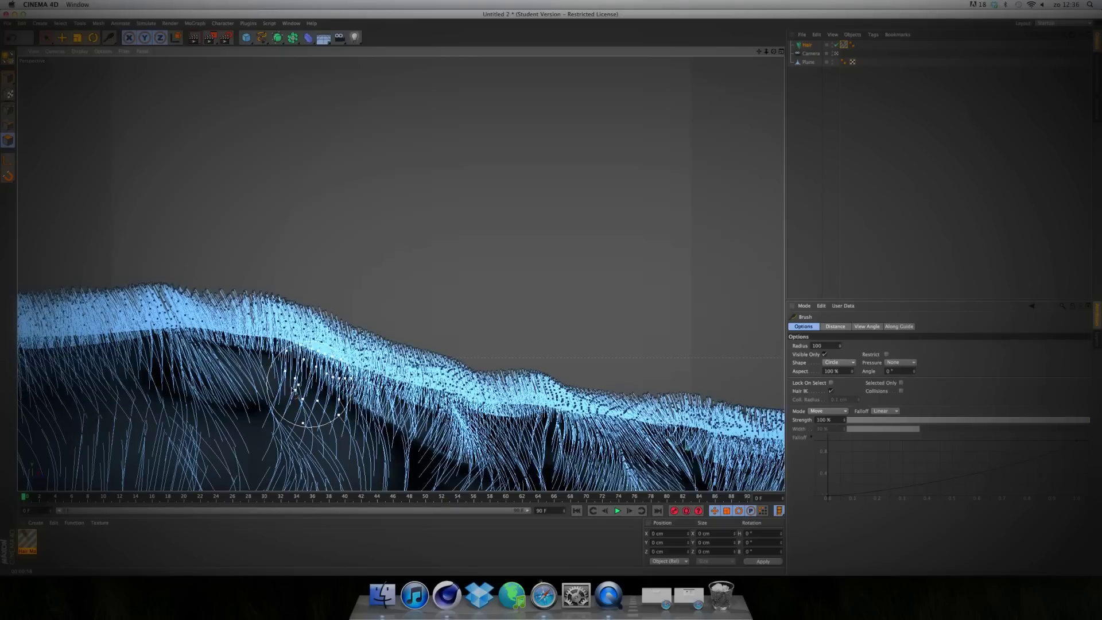
Add an Omni light, leave the camera view, and move the light above the terrain and about 618 cm along its X axis.
click(355, 38)
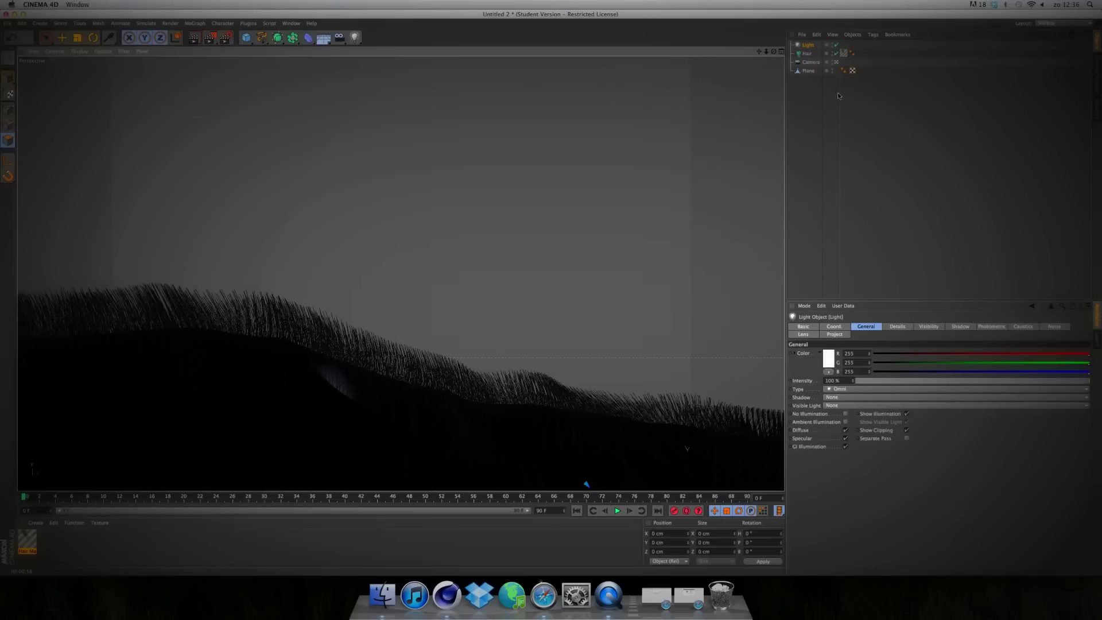
click(837, 62)
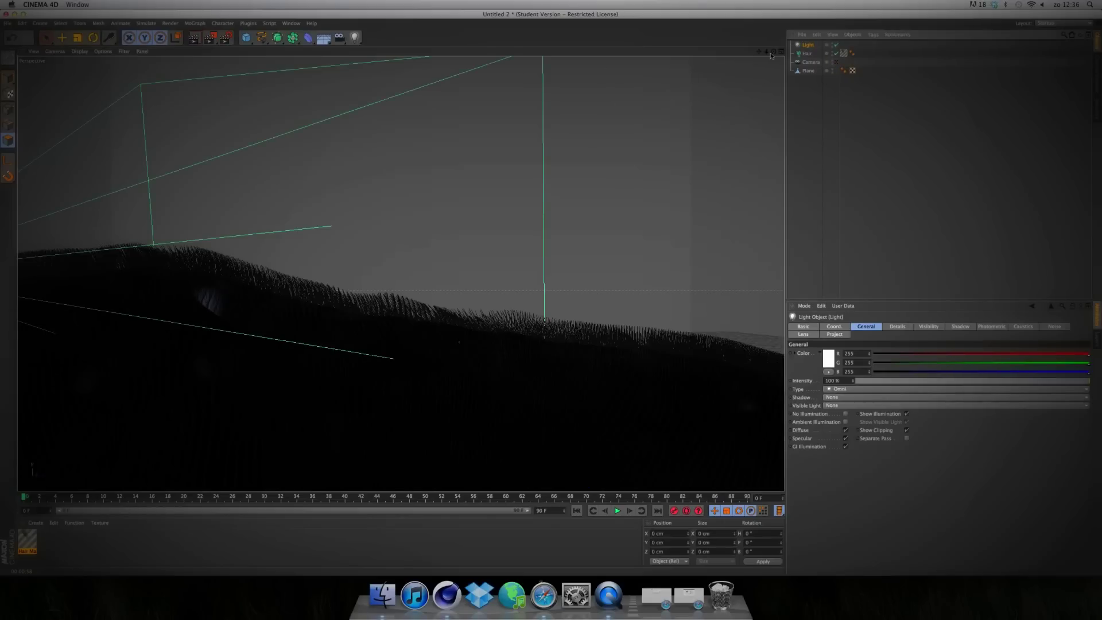
drag(773, 51, 380, 154)
click(63, 37)
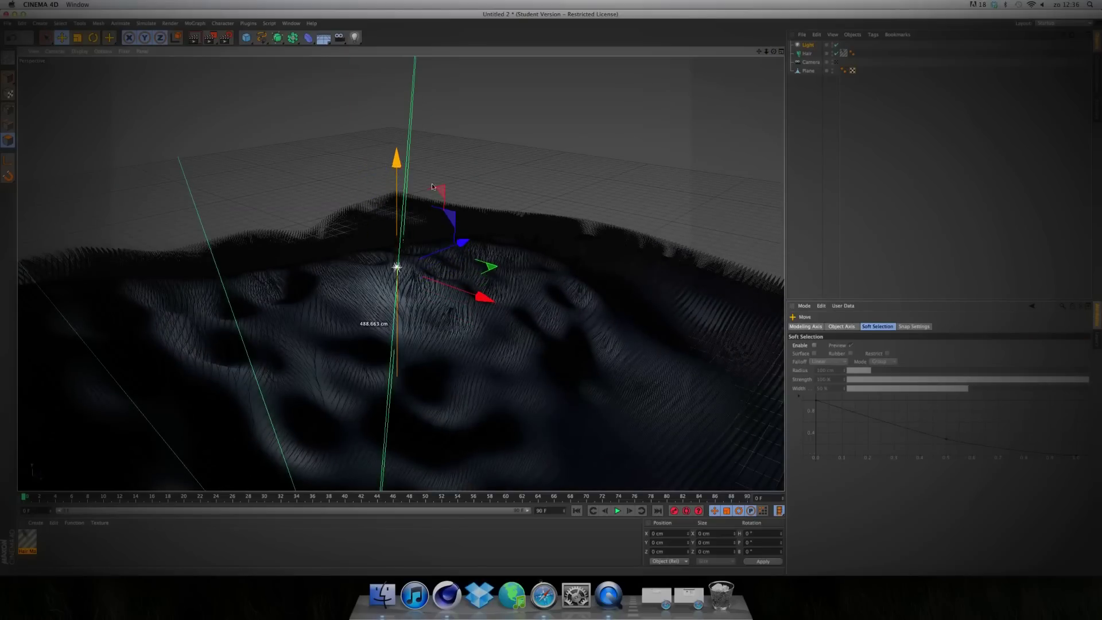
drag(497, 238, 589, 214)
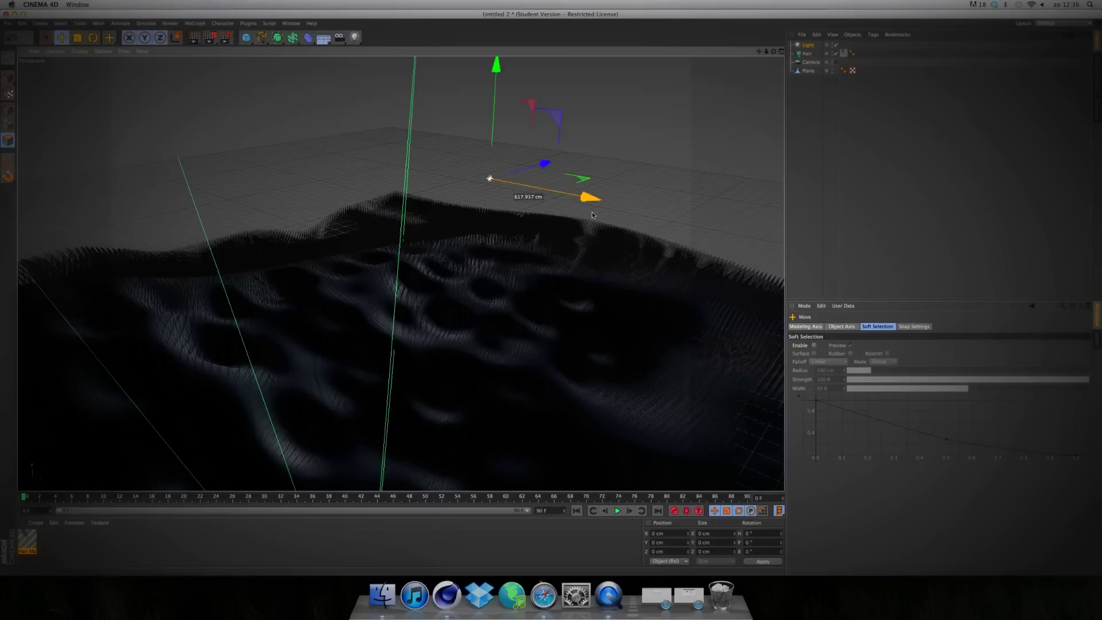
Tint the light pale blue with RGB values 214, 233, 255.
double_click(808, 45)
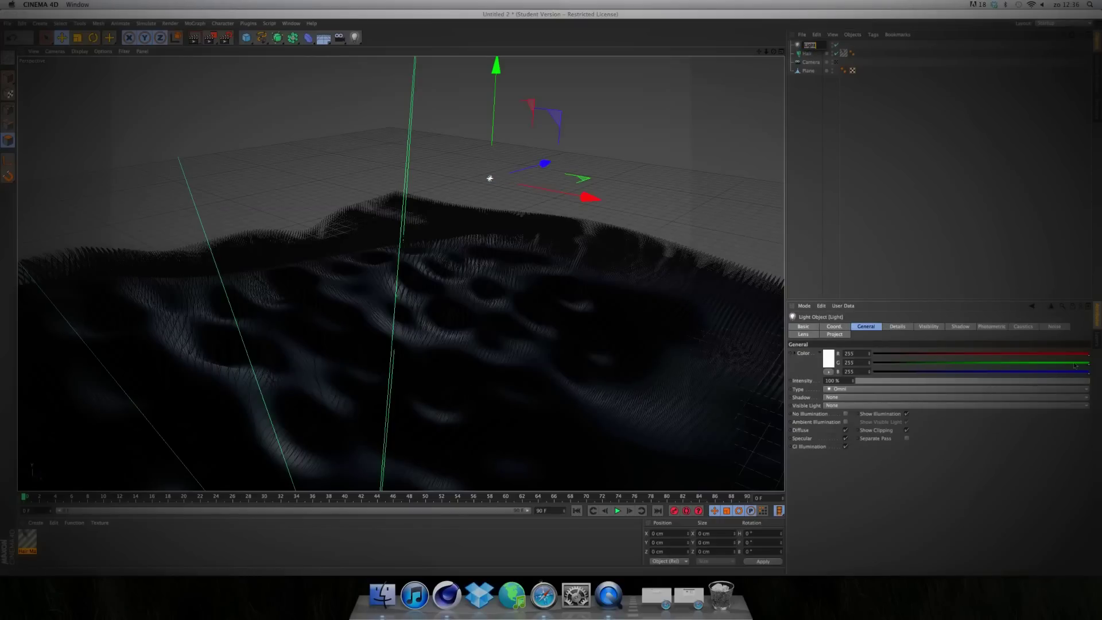
drag(1075, 365, 1070, 368)
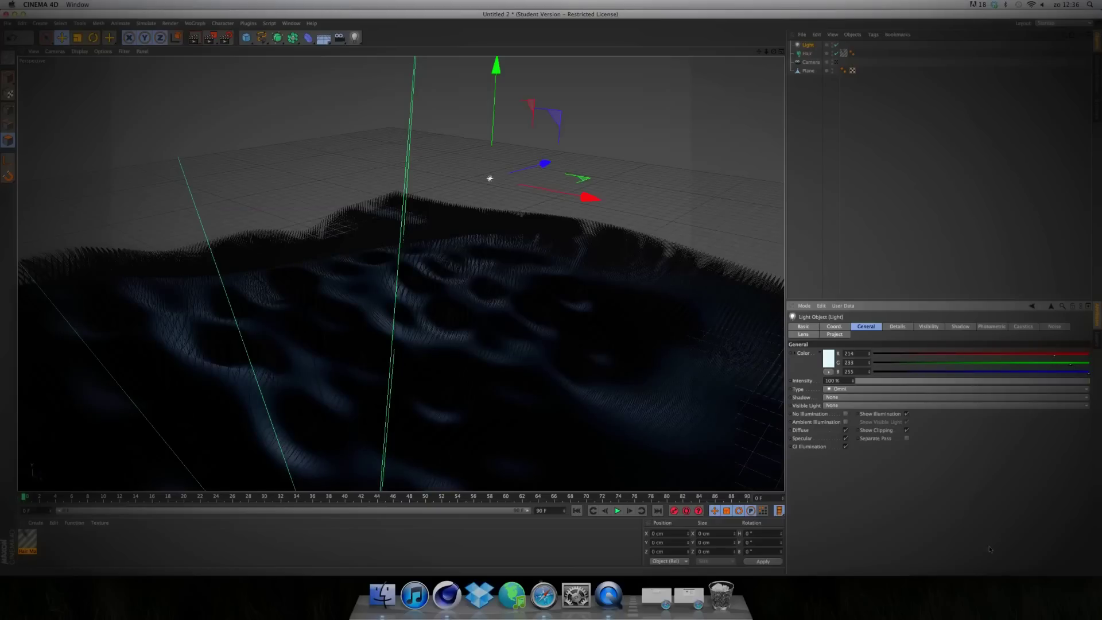
Check the desktop wallpaper as a lighting reference, then return to Cinema 4D and inspect the light's placement over the terrain.
click(14, 14)
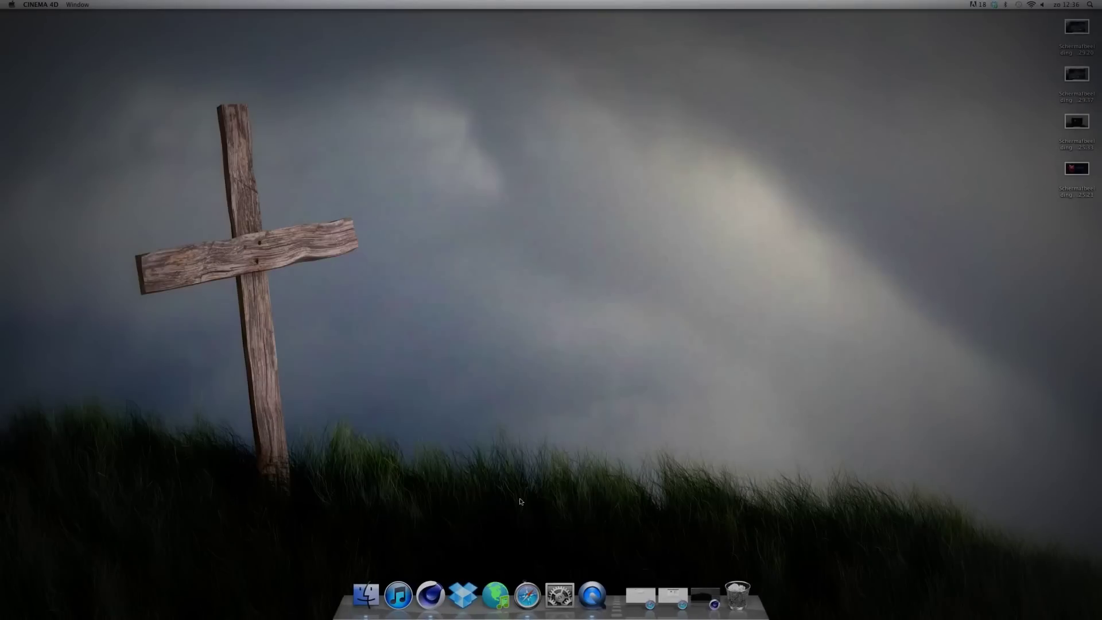
click(430, 592)
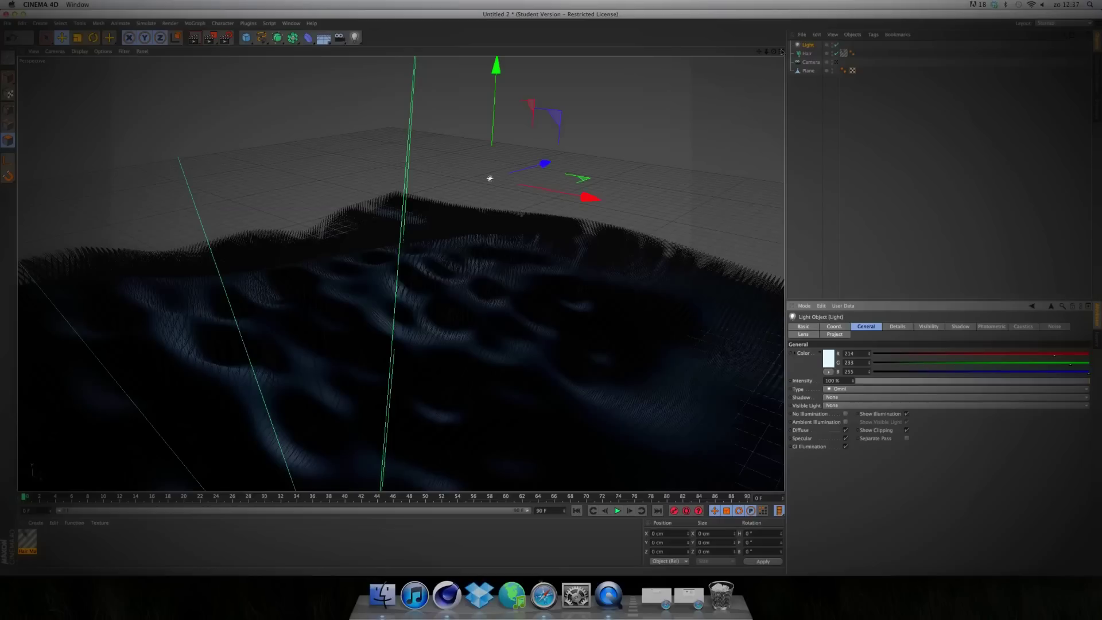
drag(774, 51, 398, 270)
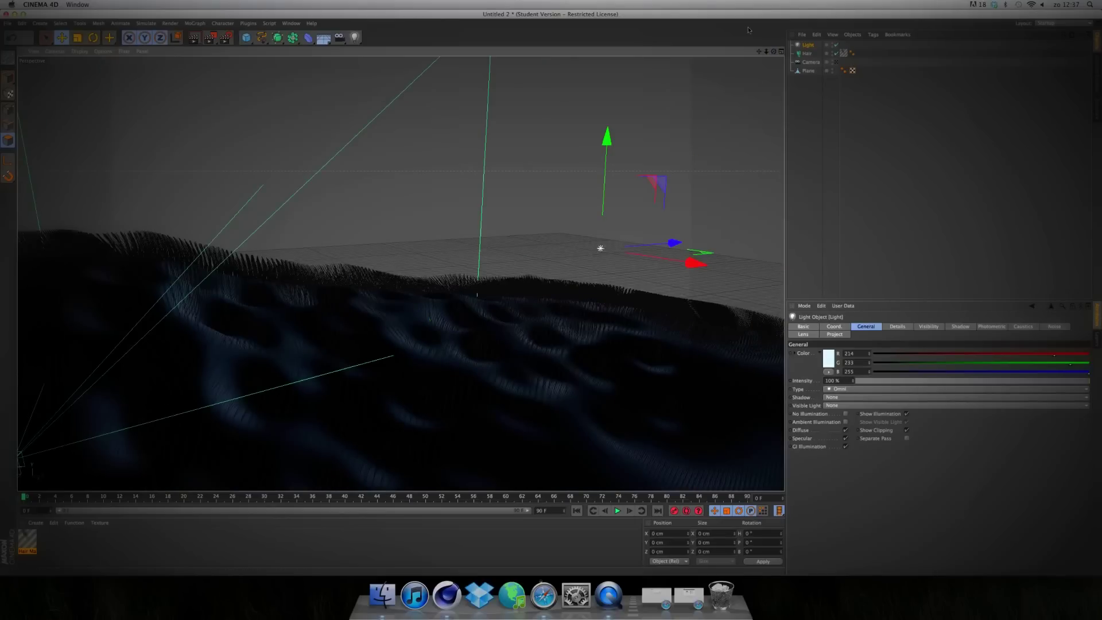
Set the light's shadow type to Shadow Maps (Soft).
click(957, 327)
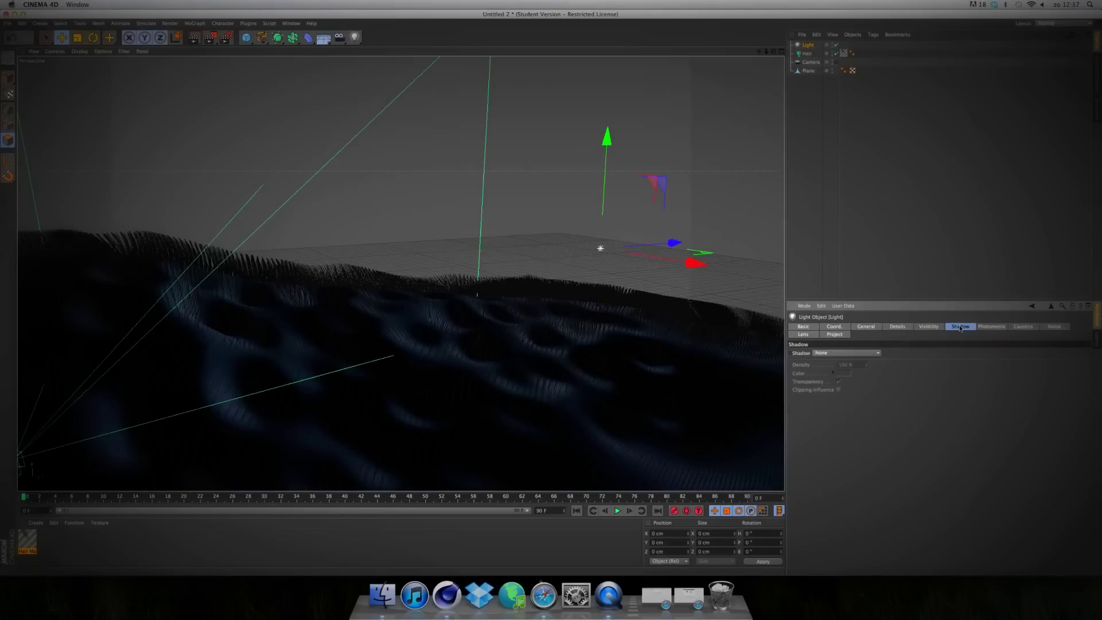
click(831, 354)
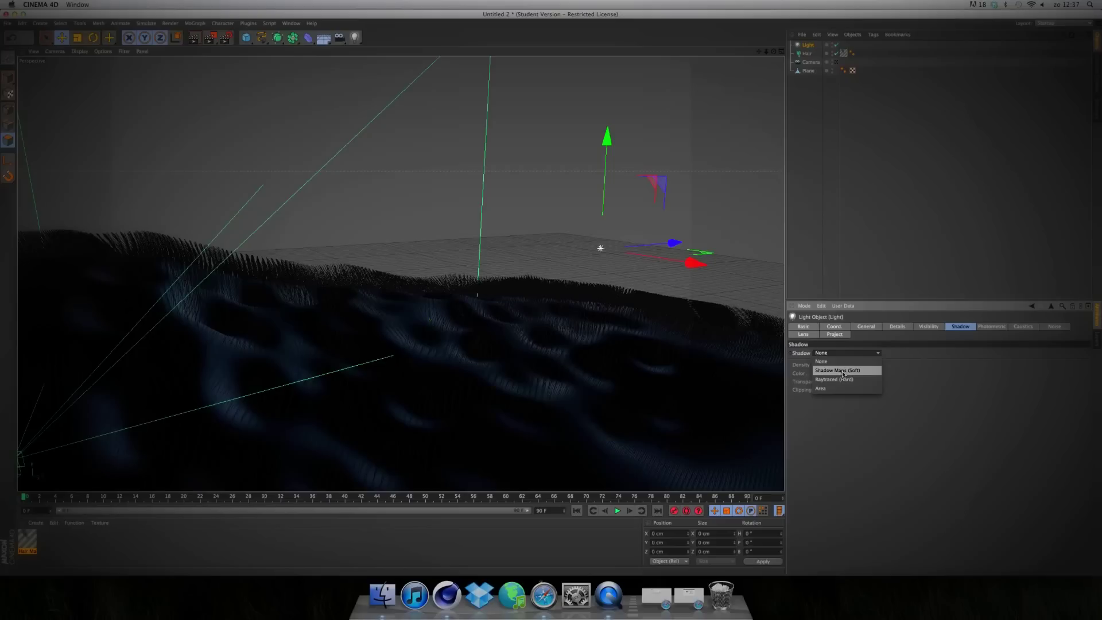
click(826, 371)
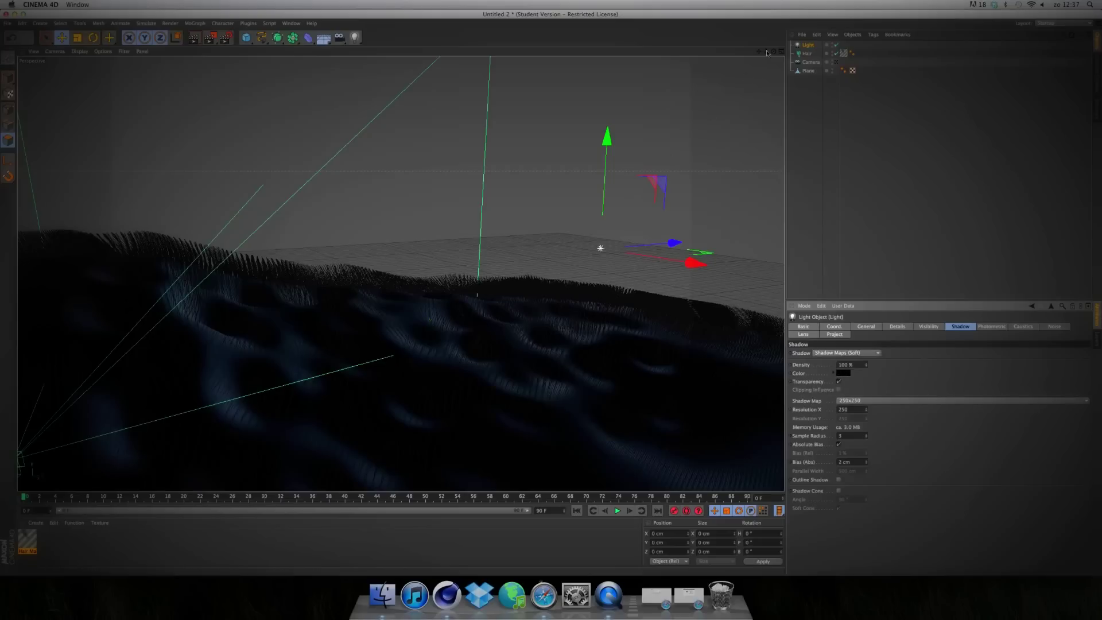
Add a Sky object, create a new material and open it in the Material Editor.
drag(773, 51, 364, 81)
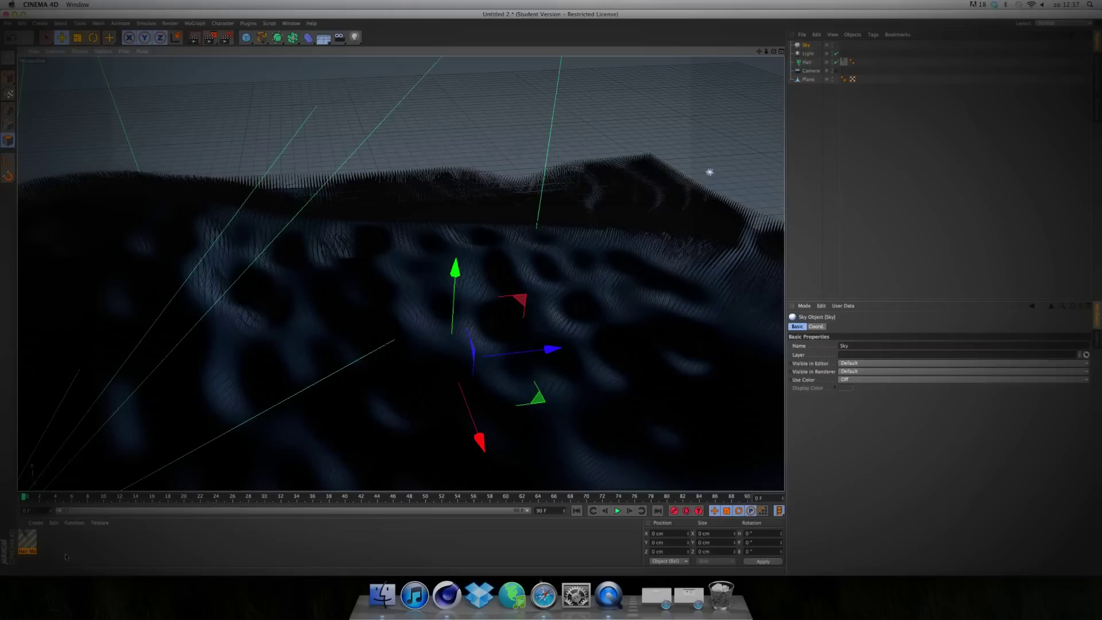
click(33, 523)
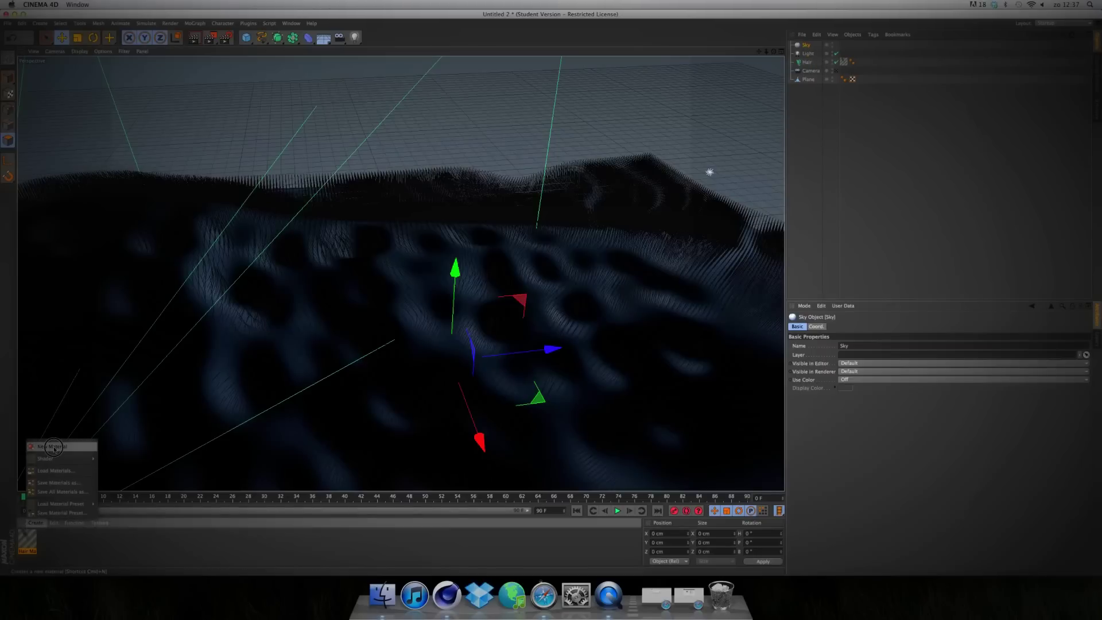
click(54, 447)
double_click(27, 540)
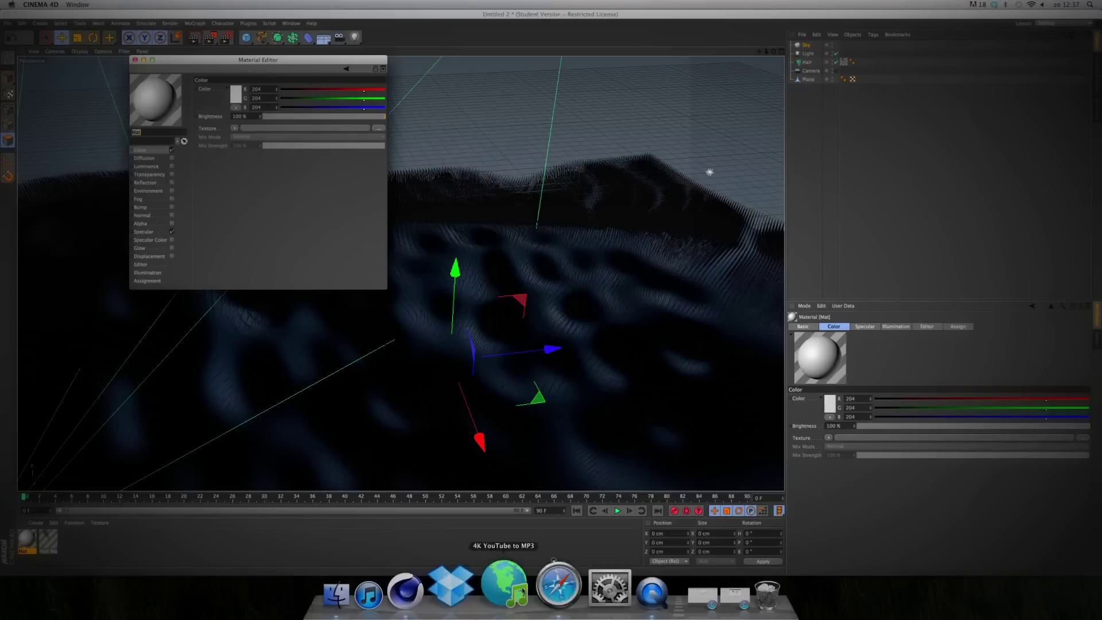
Switch to Safari and search Google for "cloudy sky" in a new tab.
click(551, 582)
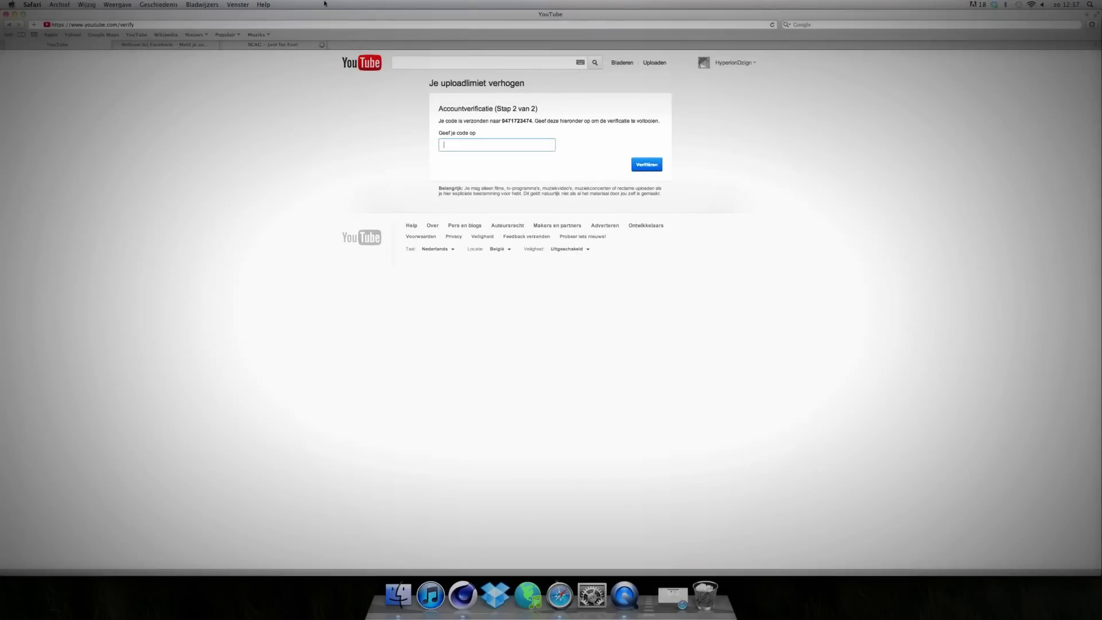
key(super+t)
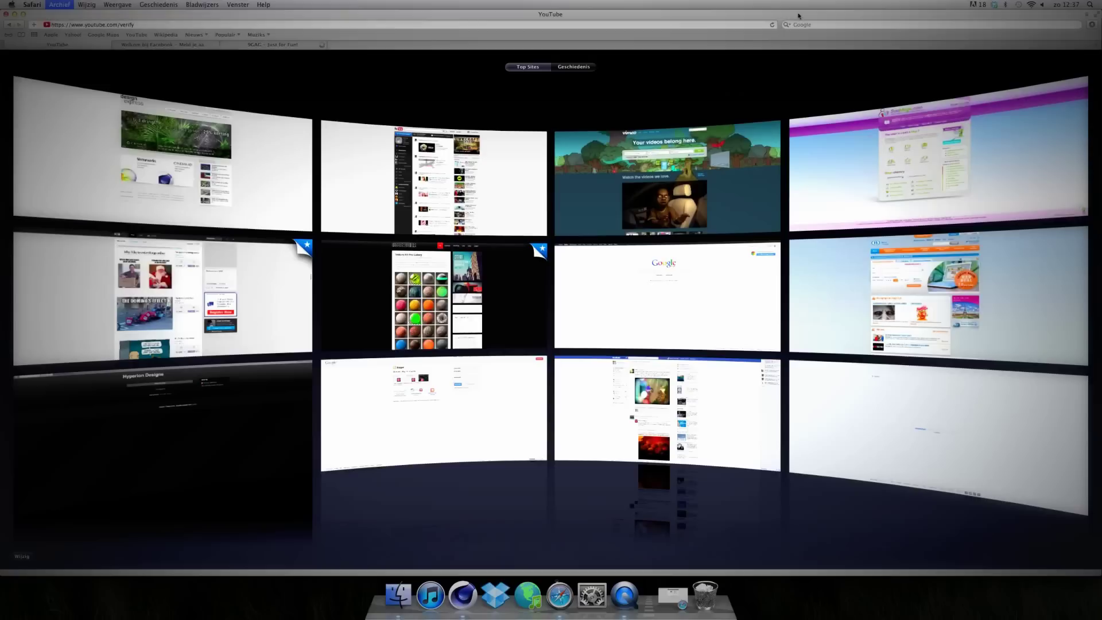
click(815, 24)
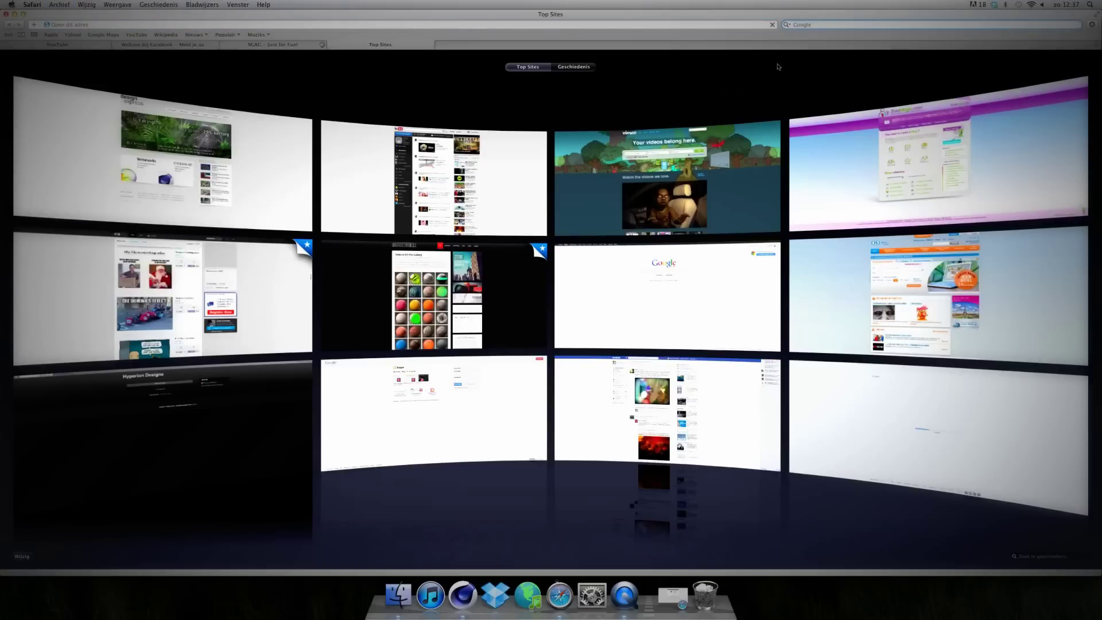
text(cloudy)
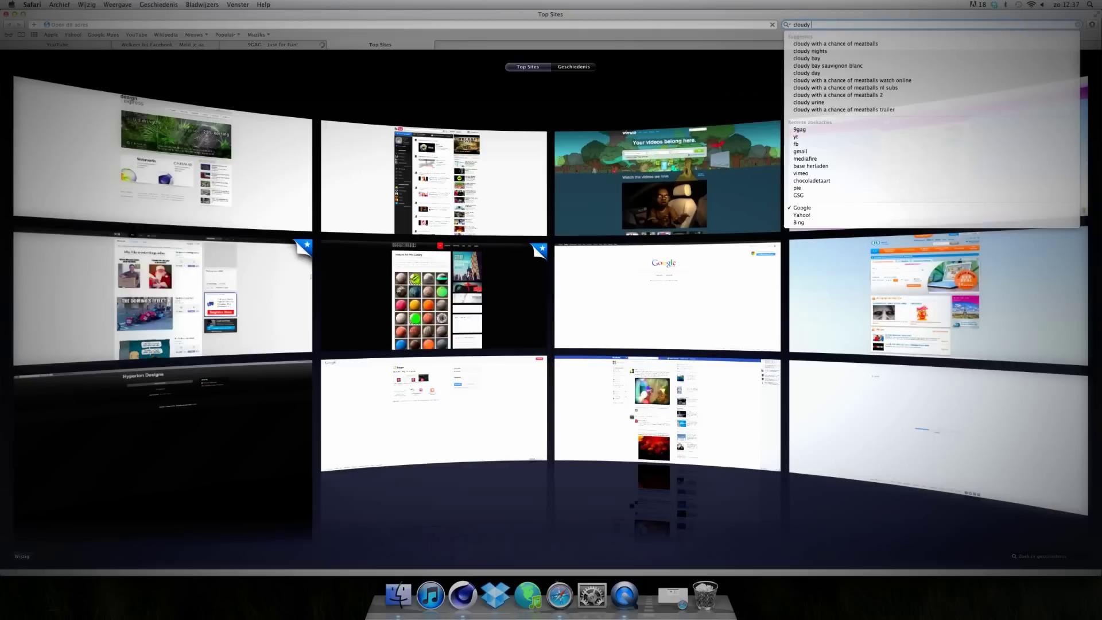
text( sky)
key(Return)
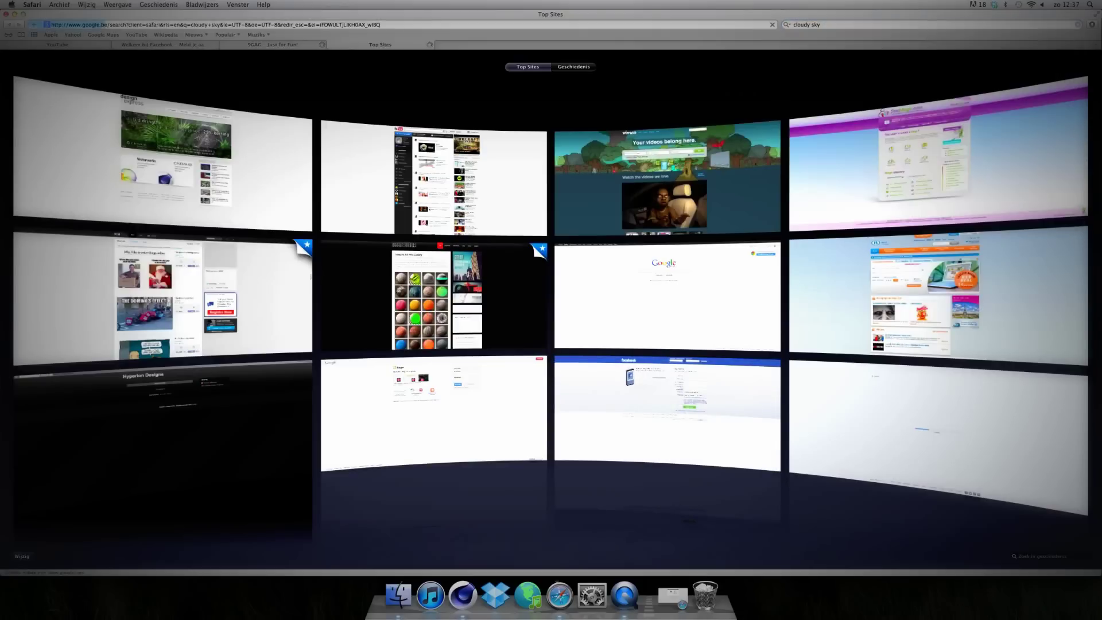
Show the image results for "cloudy sky", restrict them to large (Groot) pictures and browse for a dark overcast sky.
click(93, 56)
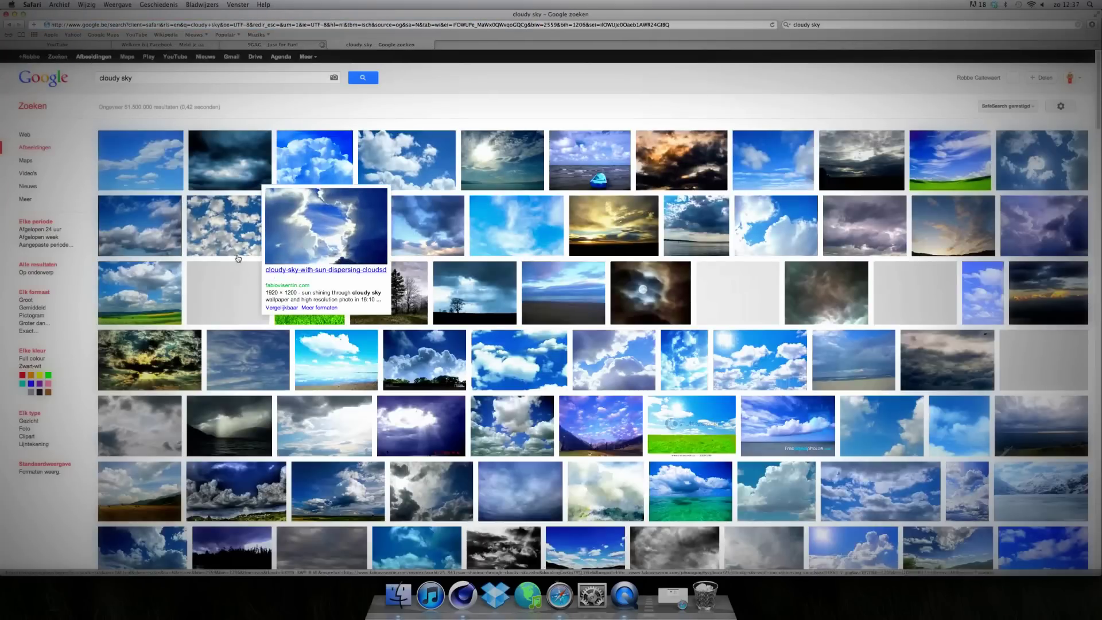
click(26, 300)
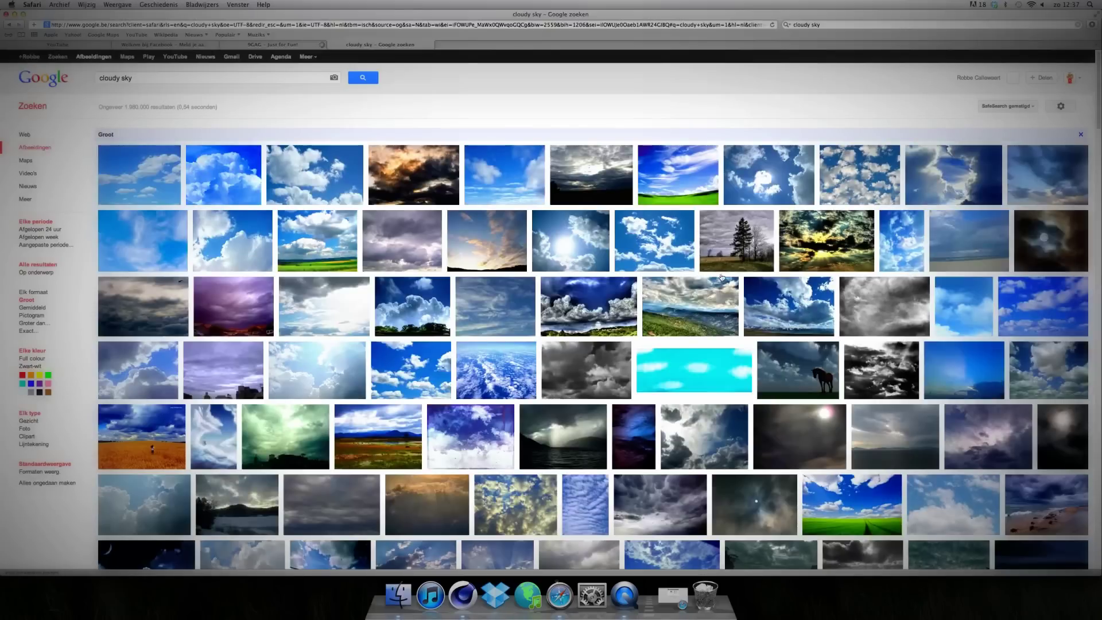
mouse_move(445, 298)
scroll(411, 361, down, 1)
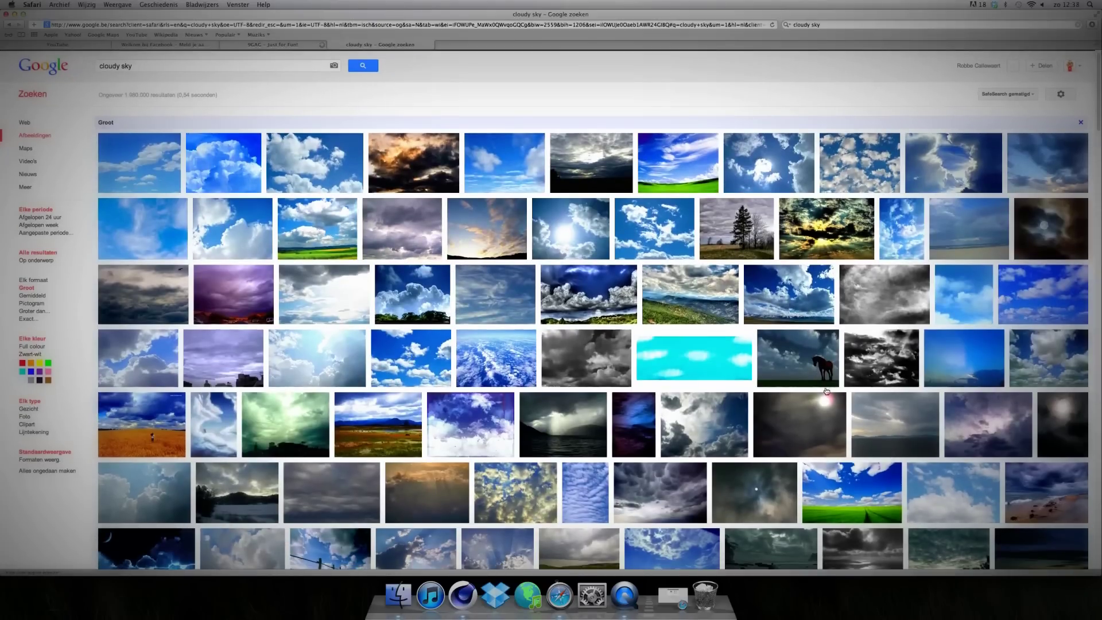
scroll(765, 442, down, 3)
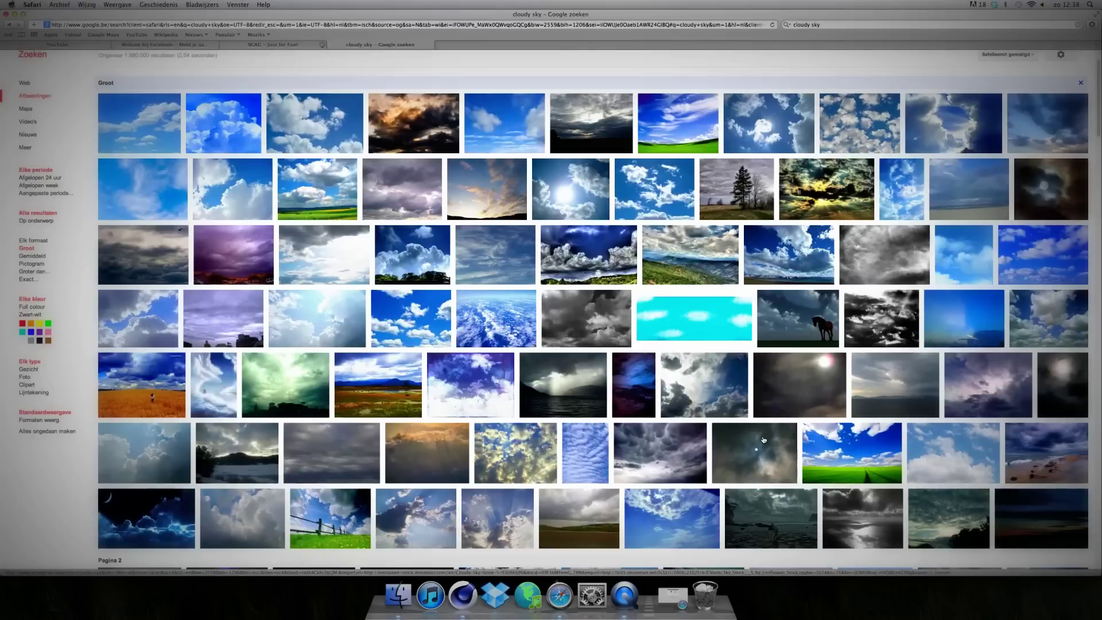
scroll(762, 436, up, 1)
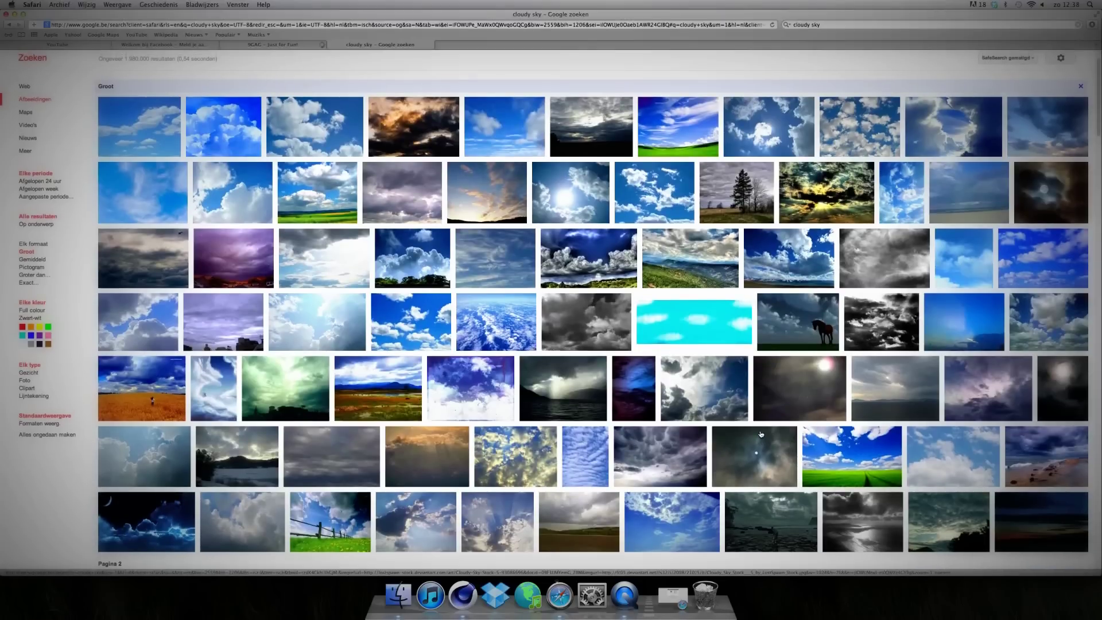
scroll(756, 433, up, 2)
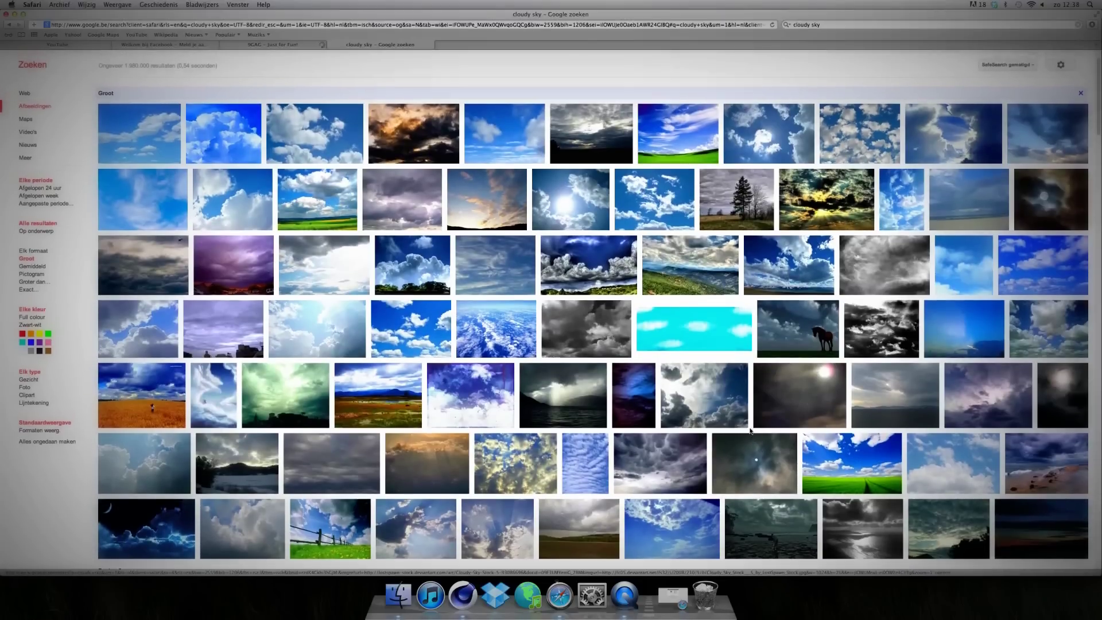
scroll(748, 429, down, 1)
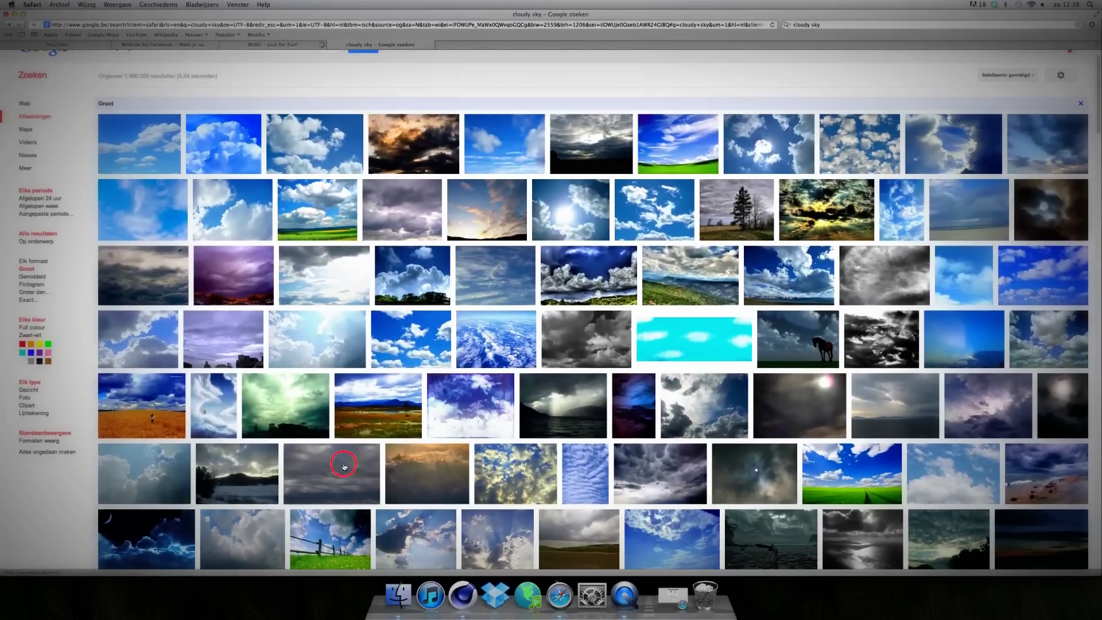
Open the grey overcast "Cloudy sky 5" picture in full size and save it to the Downloads folder.
click(344, 466)
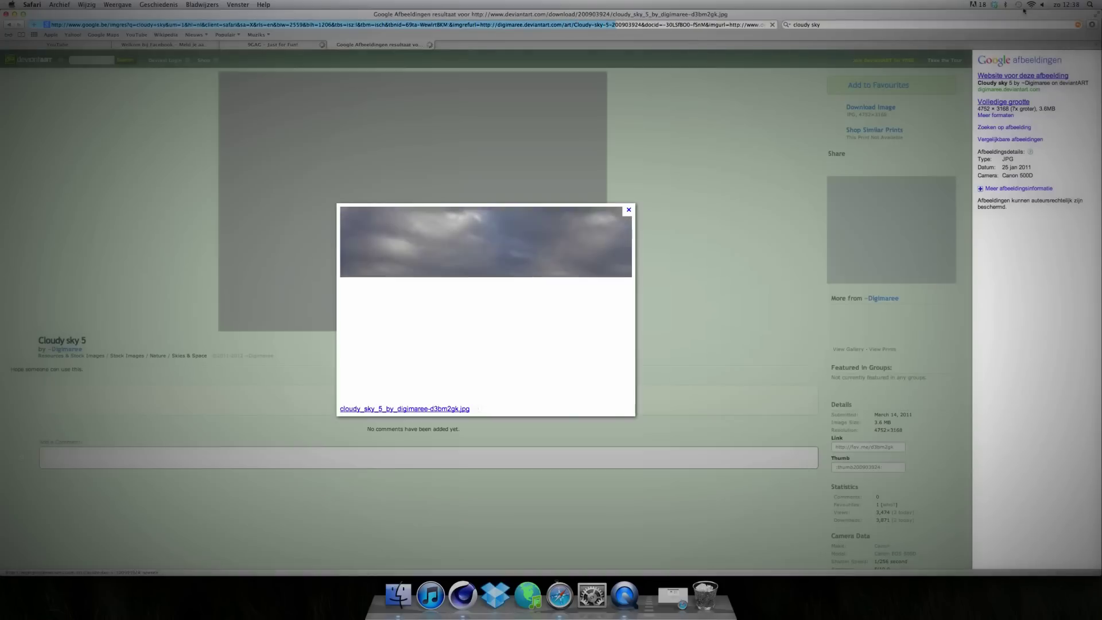
click(983, 102)
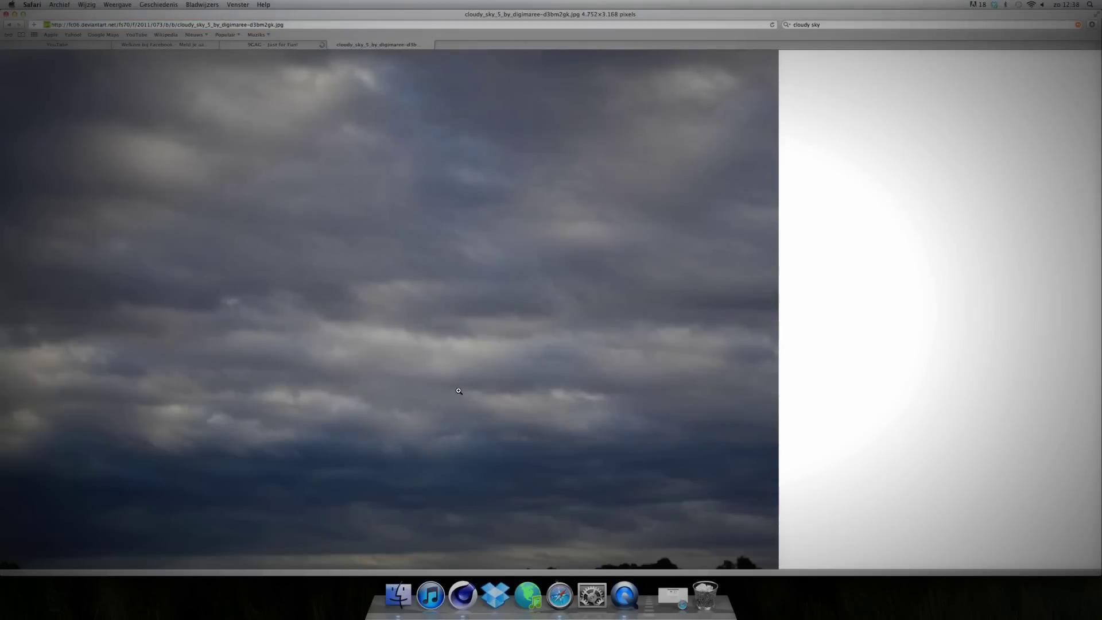
right_click(434, 372)
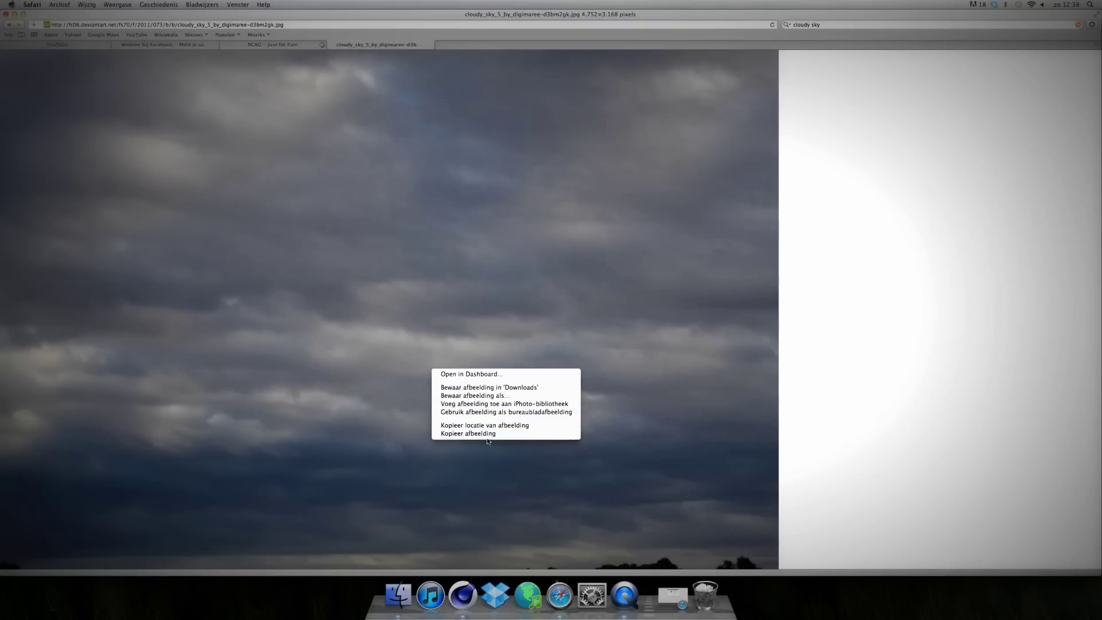
click(486, 395)
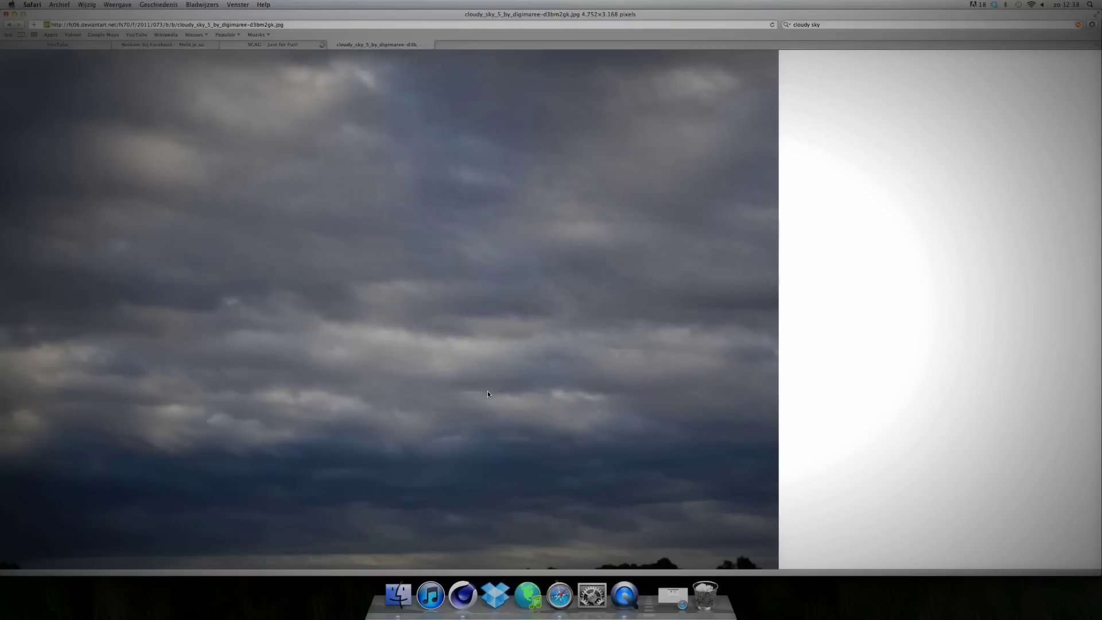
Return to Cinema 4D, disable the new material's Specular channel and load the downloaded cloudy sky image as its Color texture without copying it to the project.
click(463, 597)
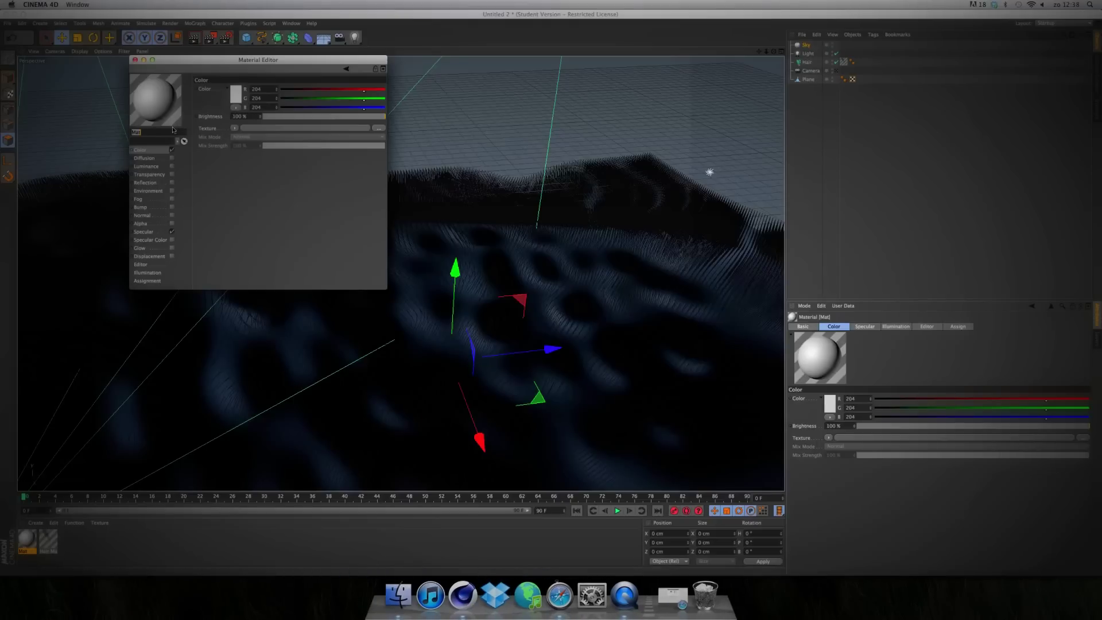
click(171, 231)
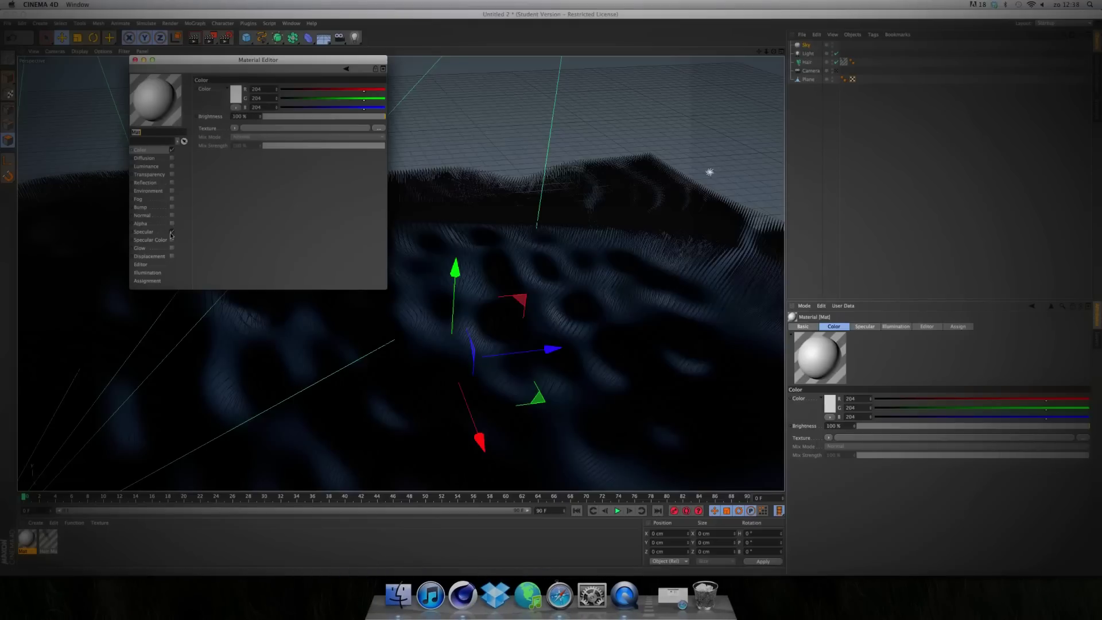
click(377, 129)
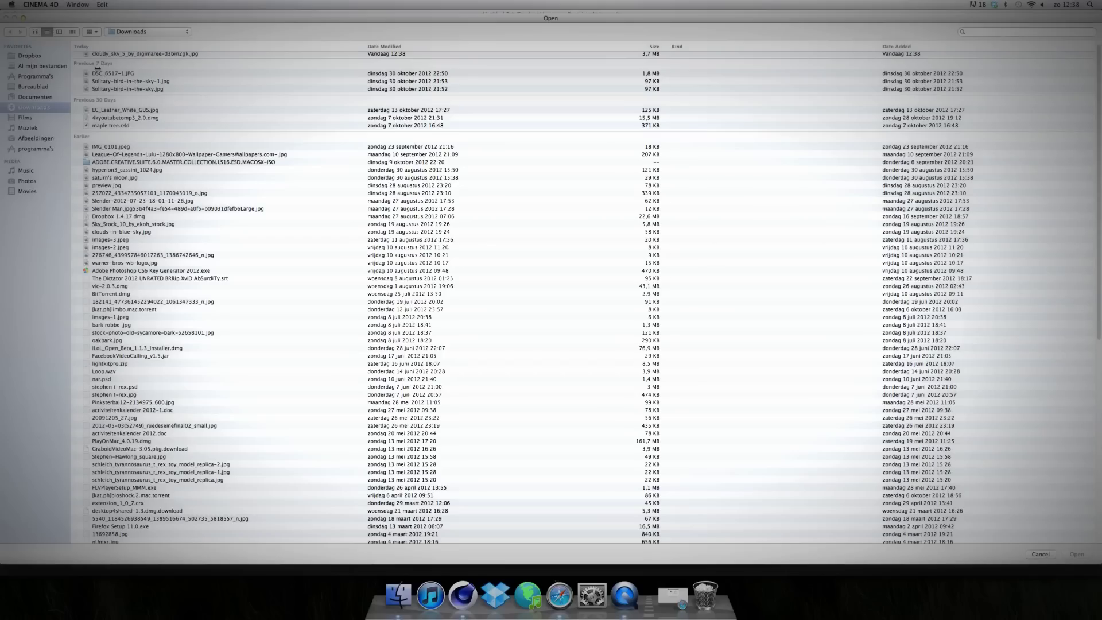
click(114, 56)
double_click(114, 55)
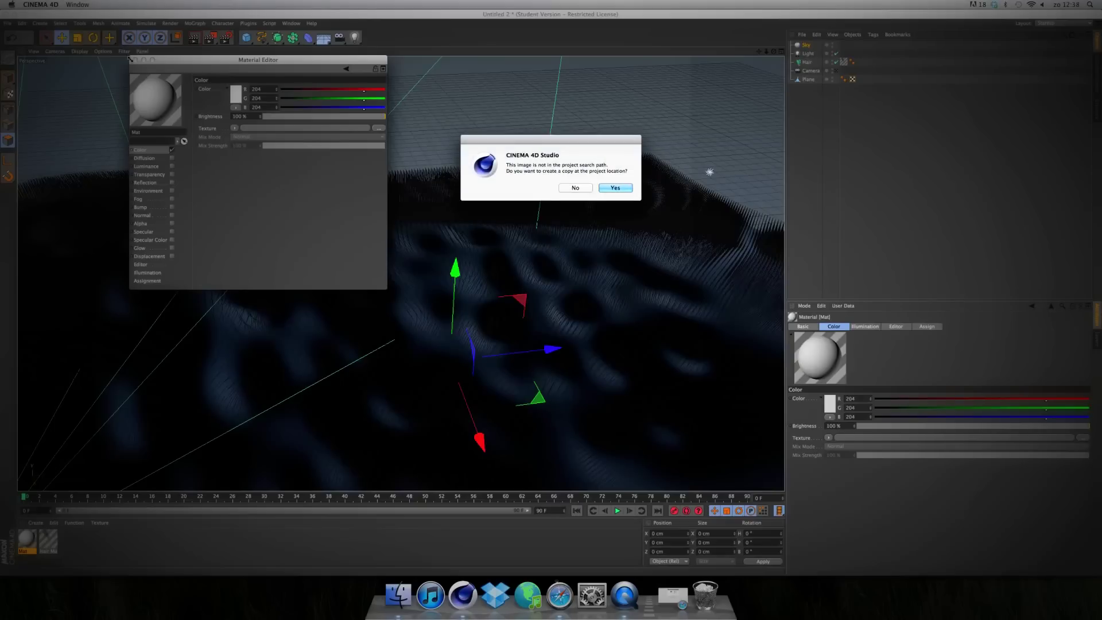
click(574, 189)
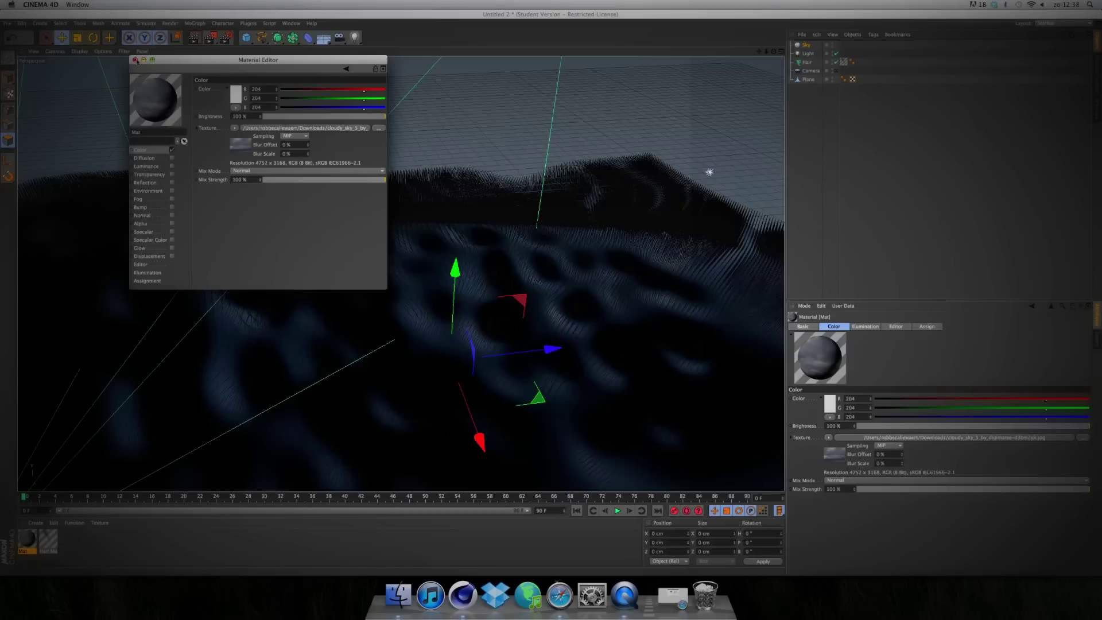
Close the Material Editor, apply the cloud material to the Sky object and move the Sky backwards along its Z and X axes.
click(135, 59)
drag(33, 541, 798, 45)
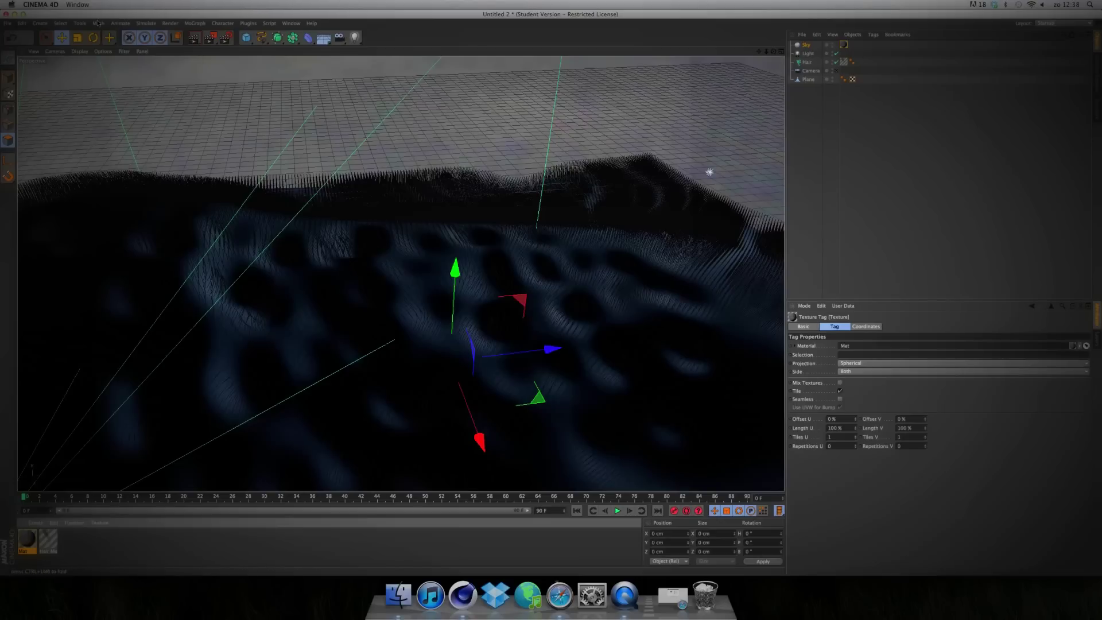
drag(551, 349, 321, 362)
drag(233, 464, 238, 343)
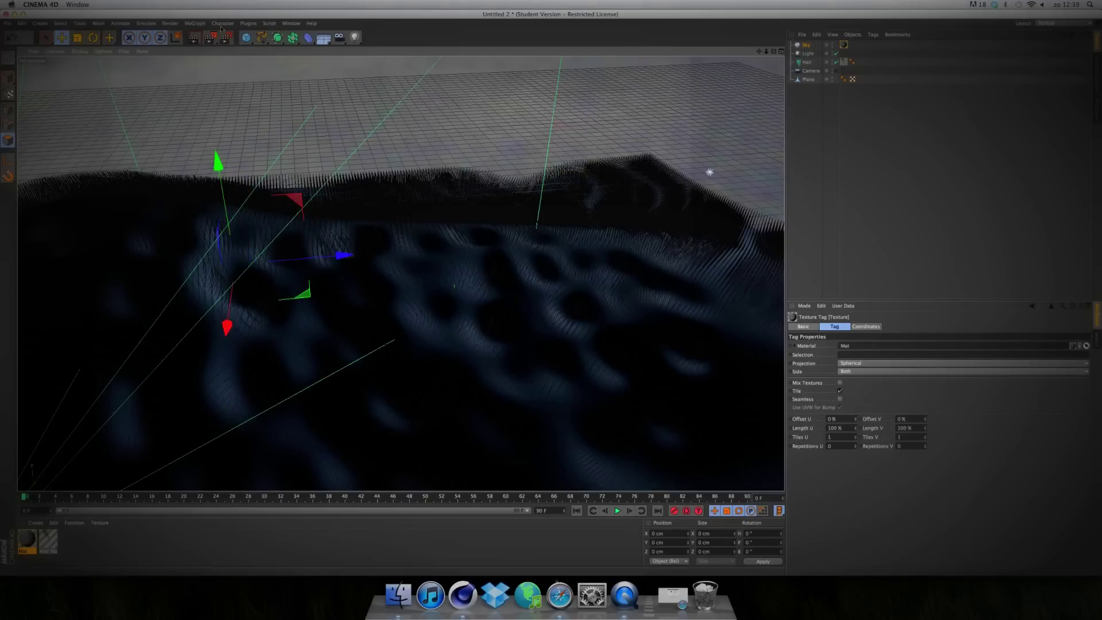
Look through the scene camera and rotate the Sky so the bright cloud band sits higher behind the grassy ridge.
click(836, 72)
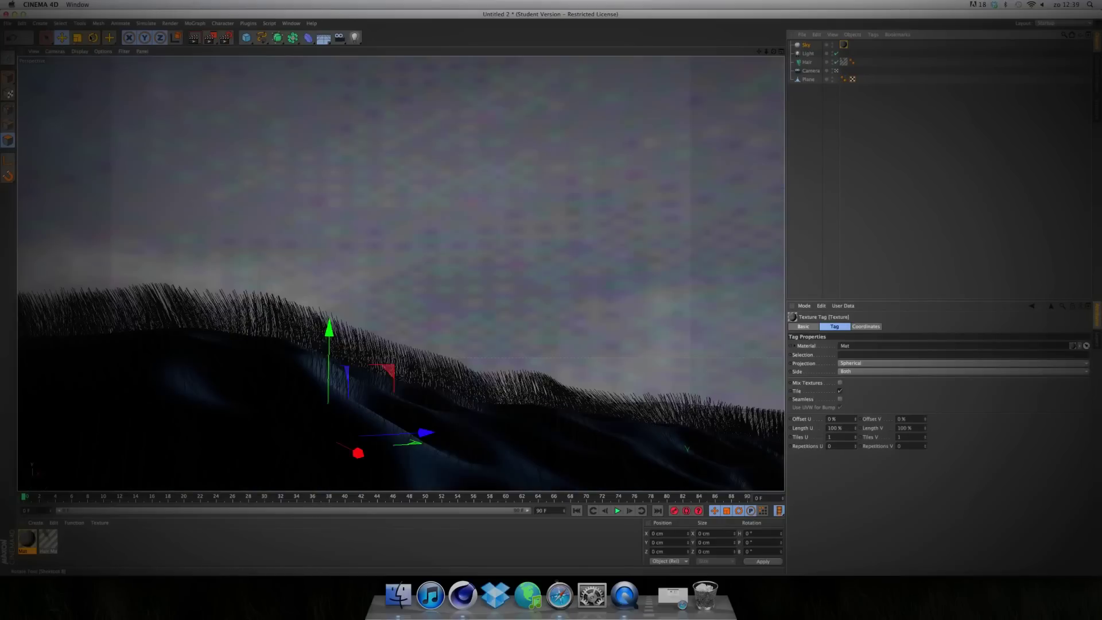
key(r)
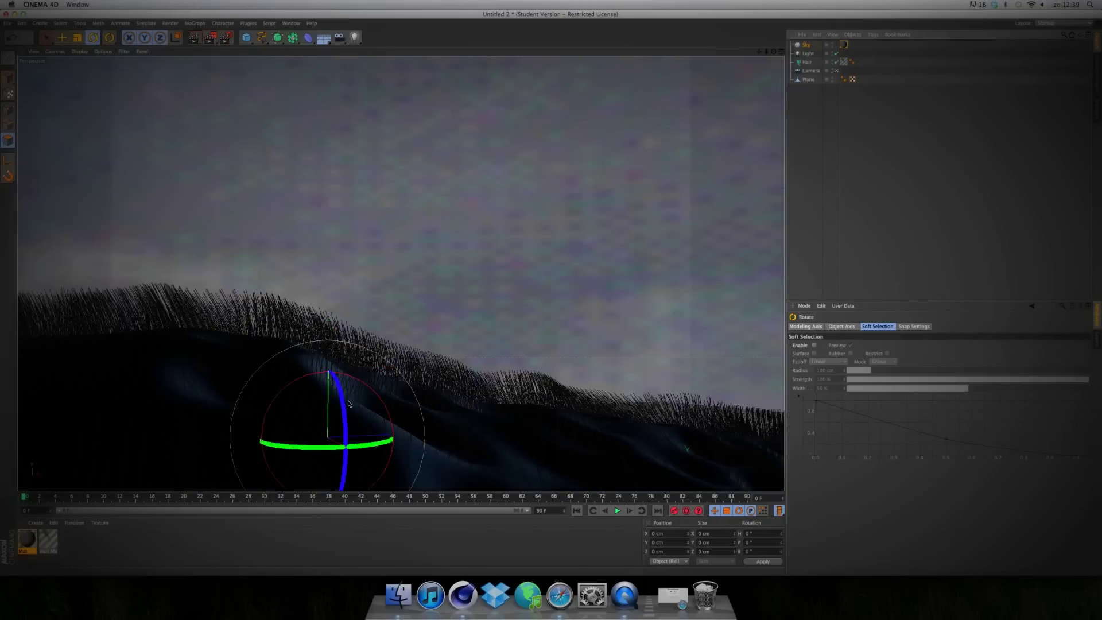
drag(344, 407, 377, 465)
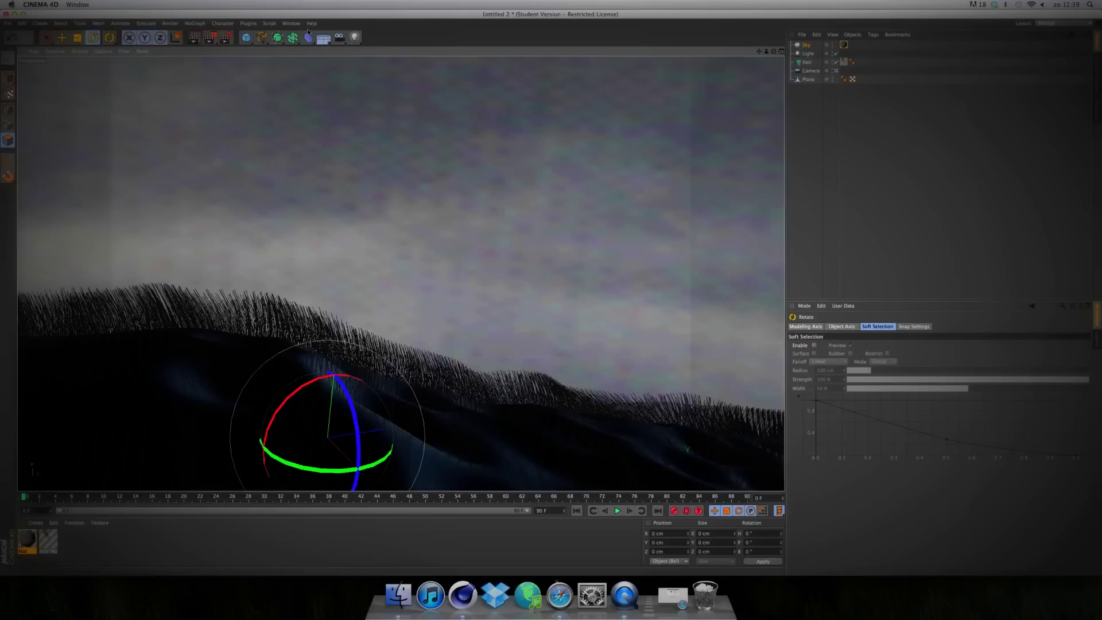
Add the Ambient Occlusion effect to the render settings.
click(225, 38)
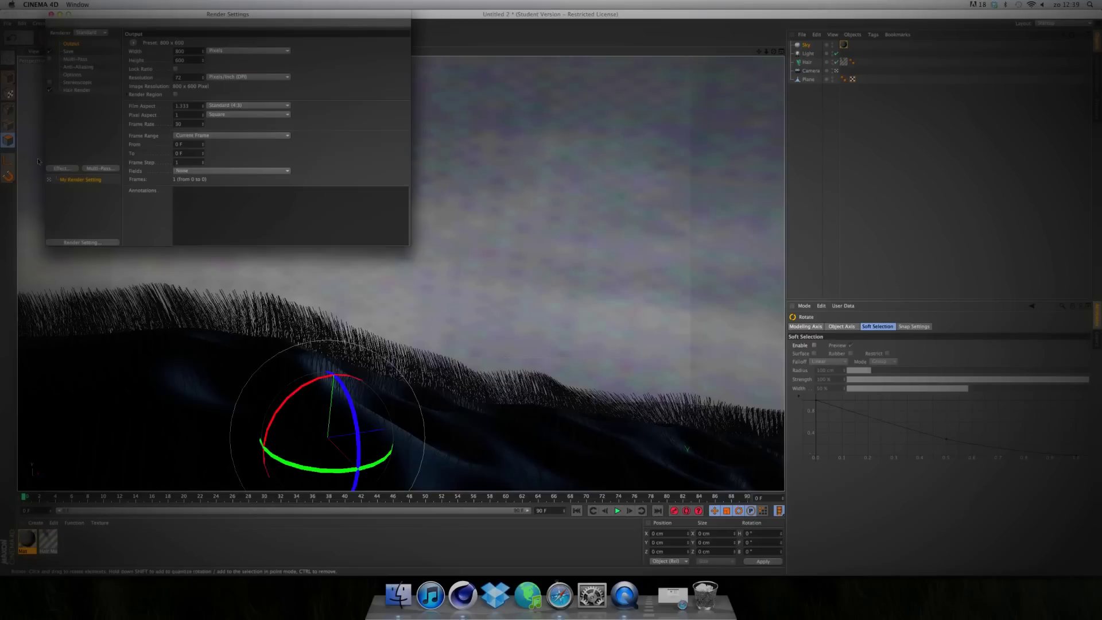
click(58, 169)
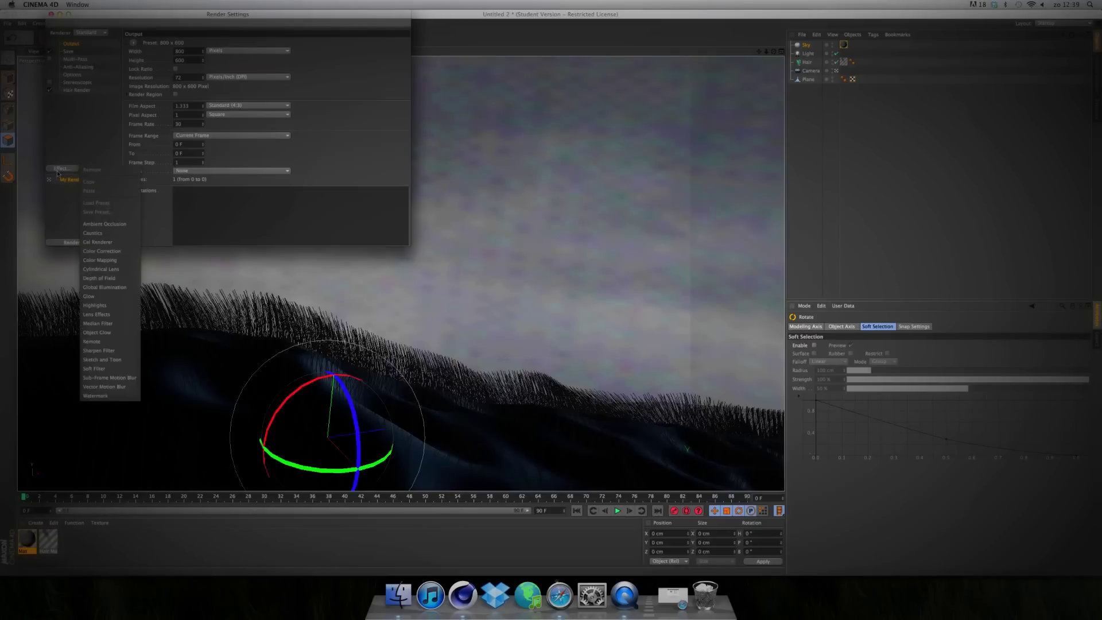
click(104, 224)
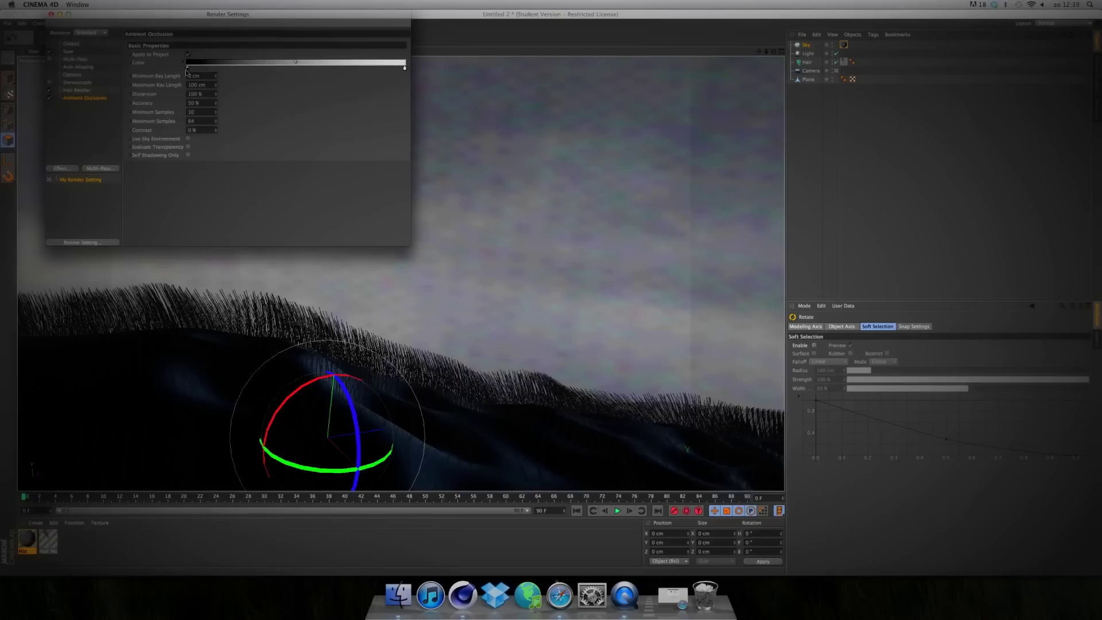
Close the render settings and render the camera view to check the grassy ridge with Ambient Occlusion.
click(52, 15)
click(194, 38)
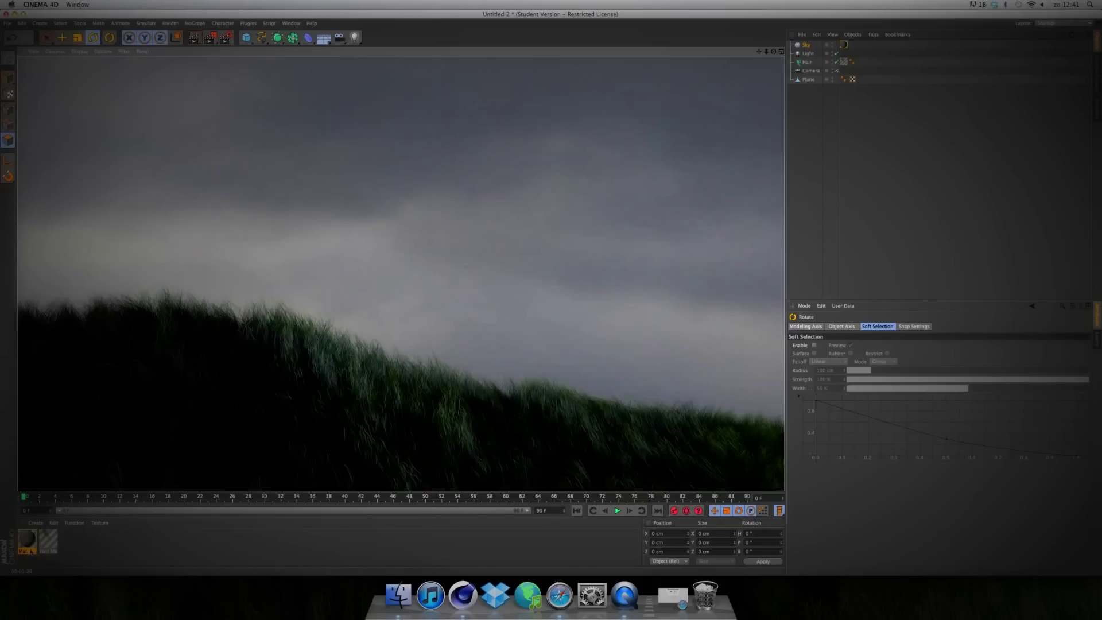
Create a new material and load a Noise shader as its Color texture.
click(35, 522)
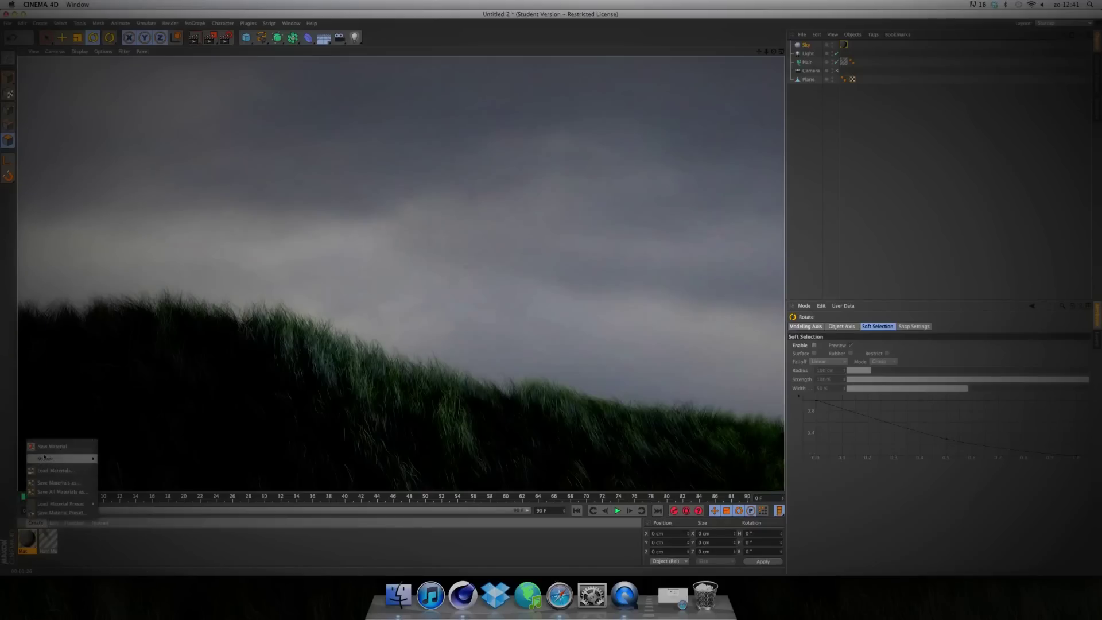
click(51, 443)
double_click(27, 541)
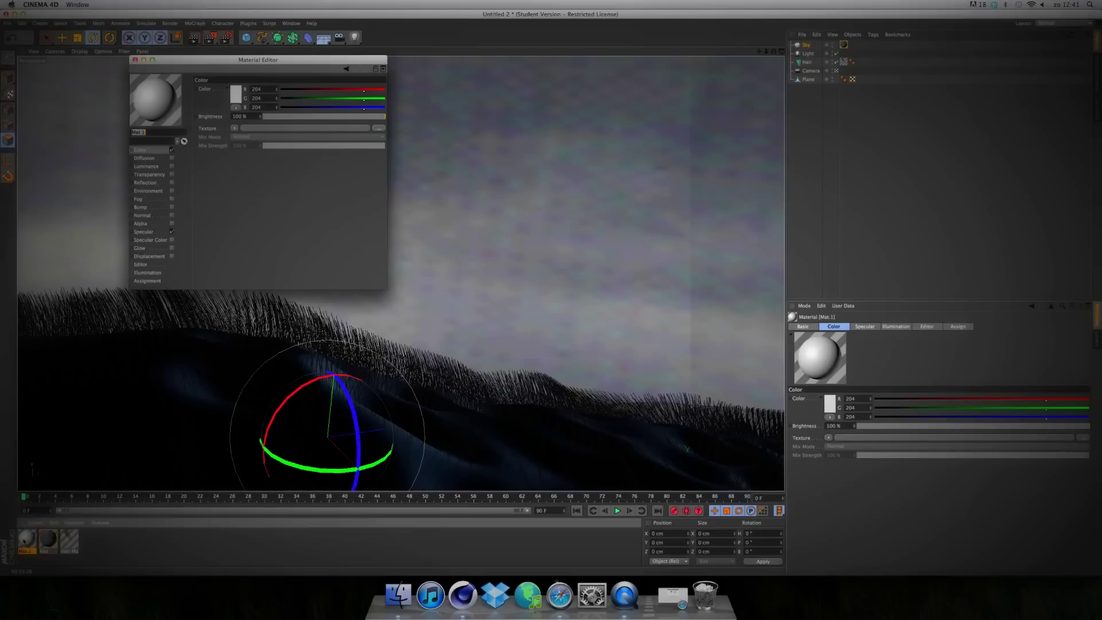
click(235, 127)
click(239, 245)
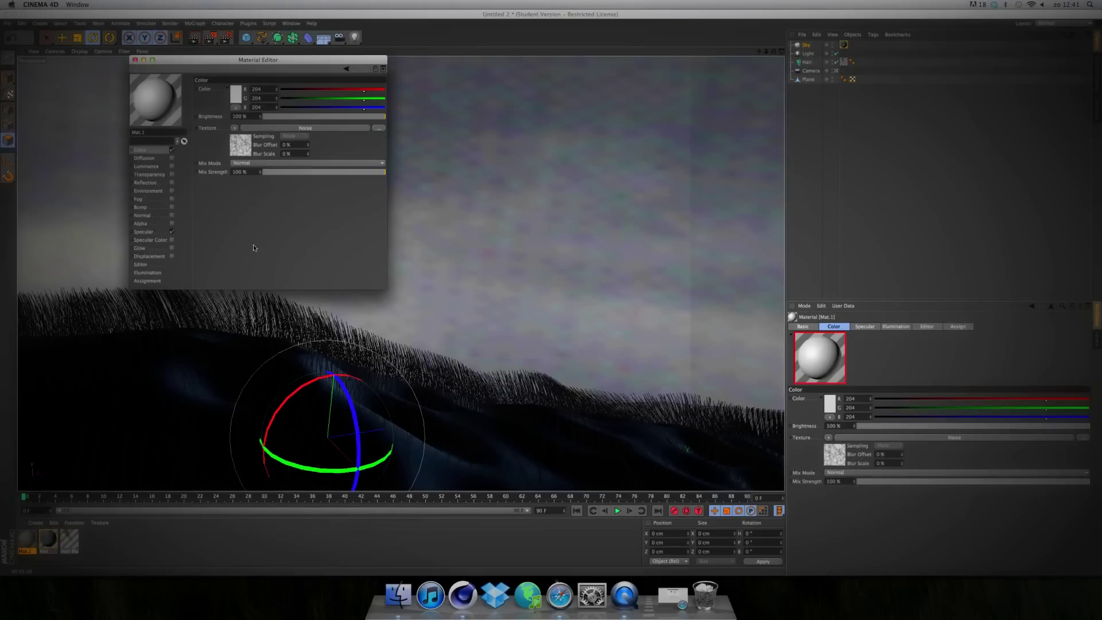
Set the Noise shader's Color 1 to a near-black tone and Color 2 to a very dark reddish brown, RGB 37, 22, 22.
click(237, 147)
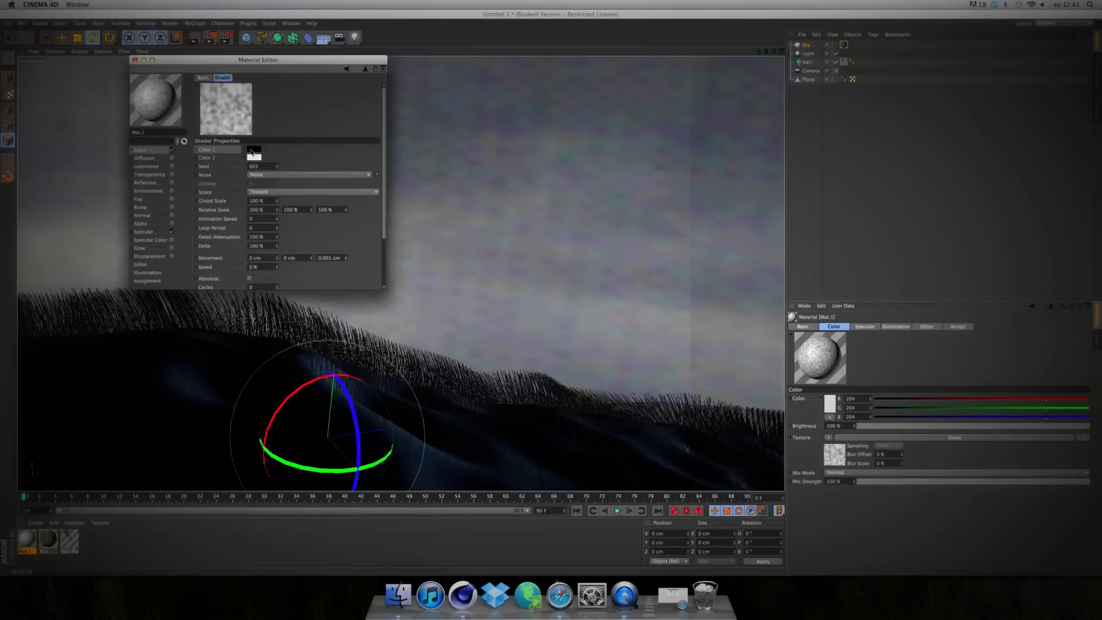
click(252, 152)
click(221, 166)
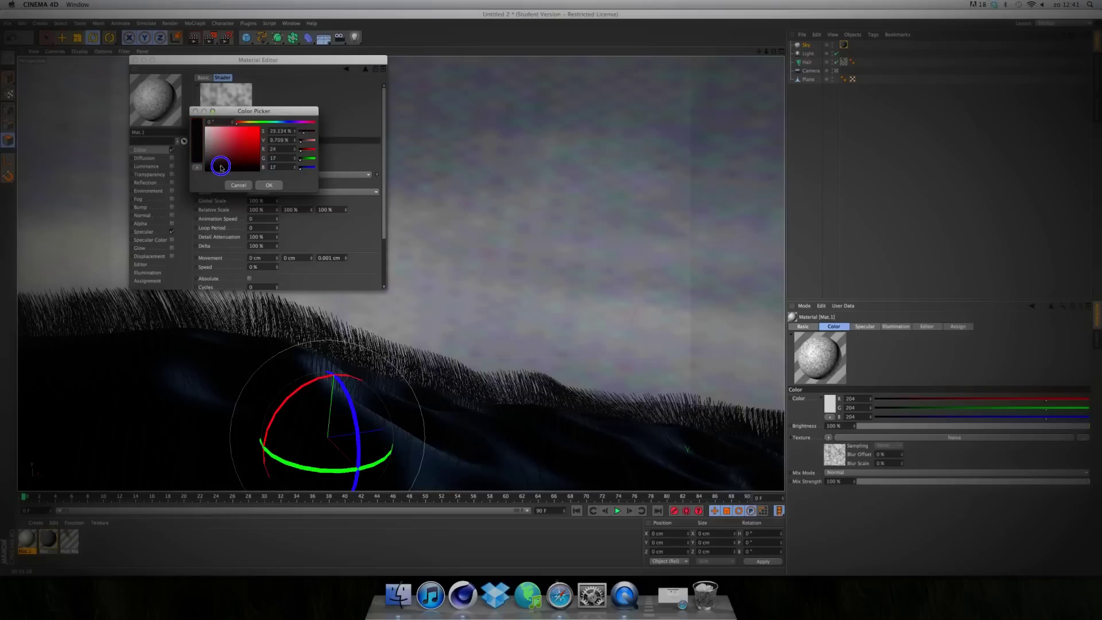
click(223, 168)
click(269, 185)
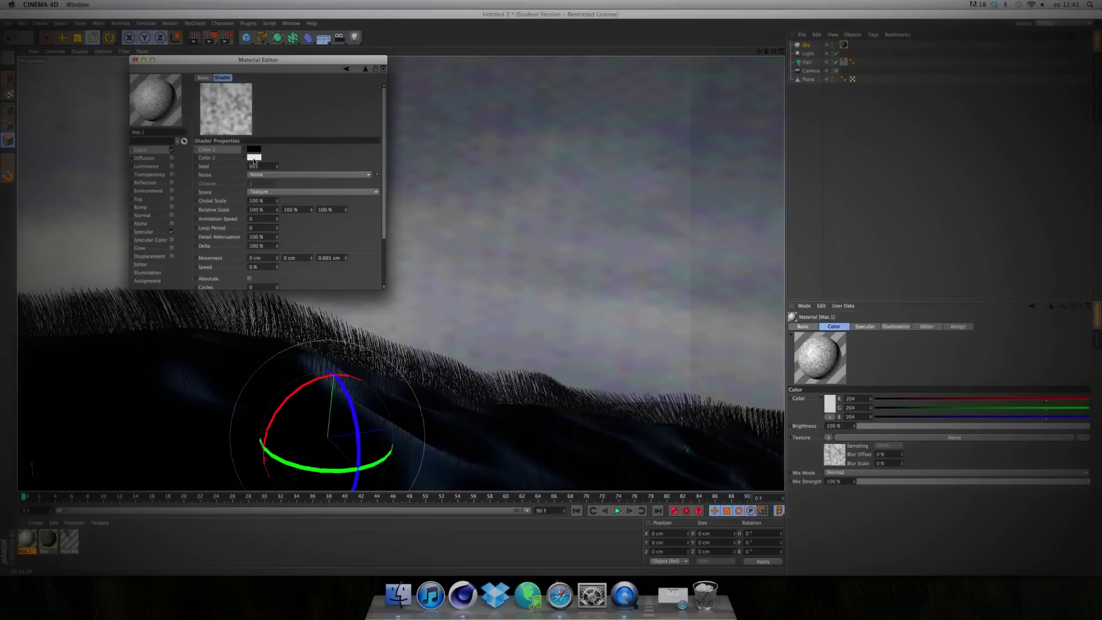
click(254, 157)
drag(253, 162, 225, 175)
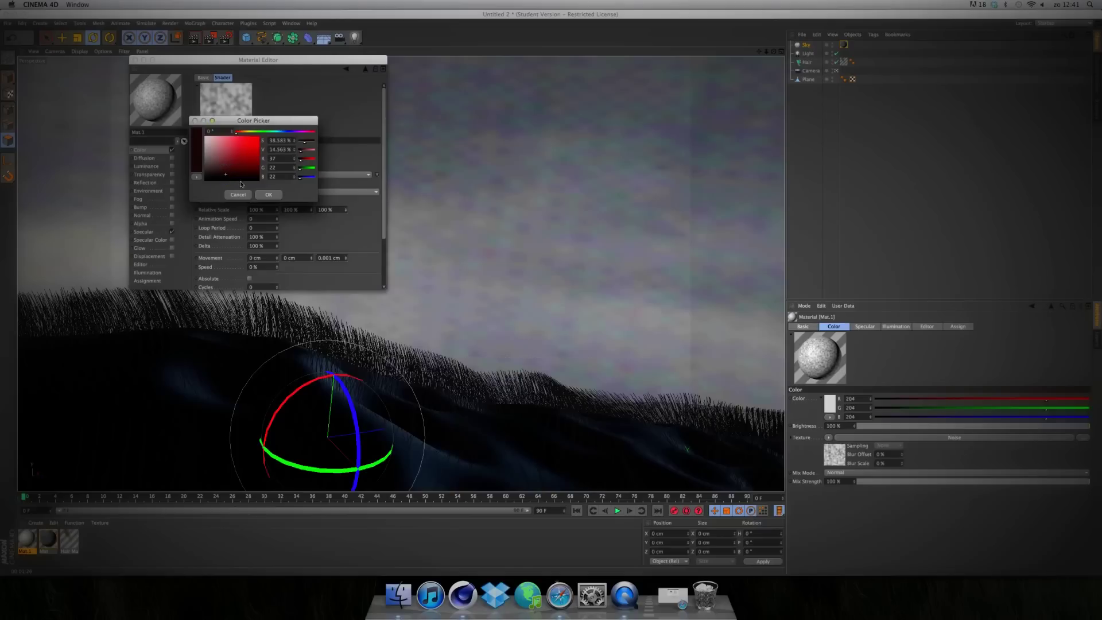
click(267, 196)
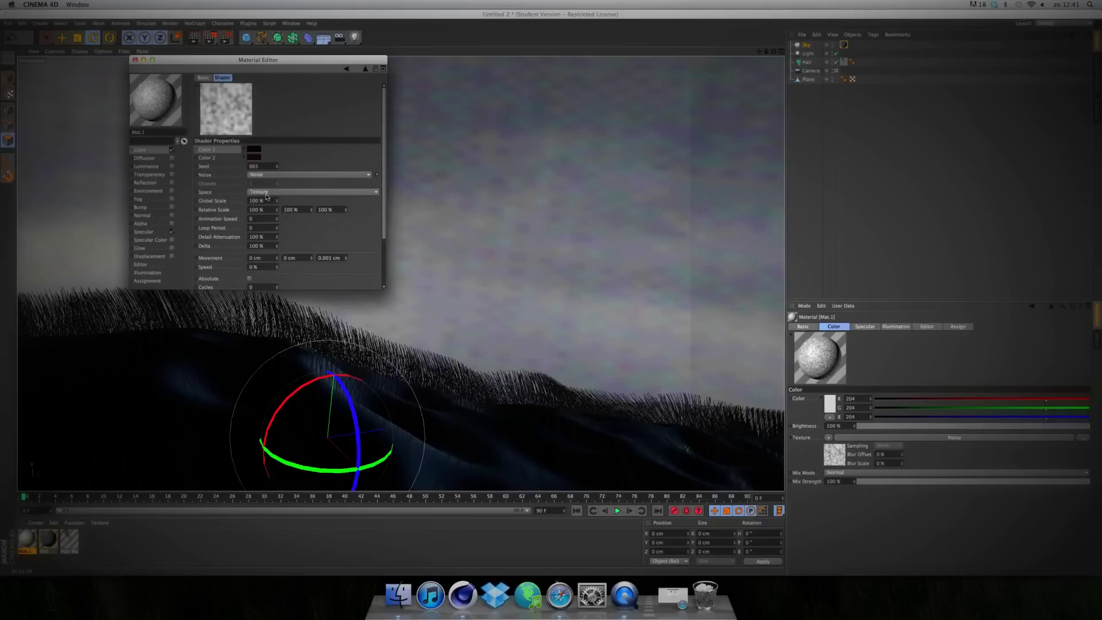
Disable the dark noise material's Specular channel, apply the material to the Plane and close the Material Editor.
click(171, 232)
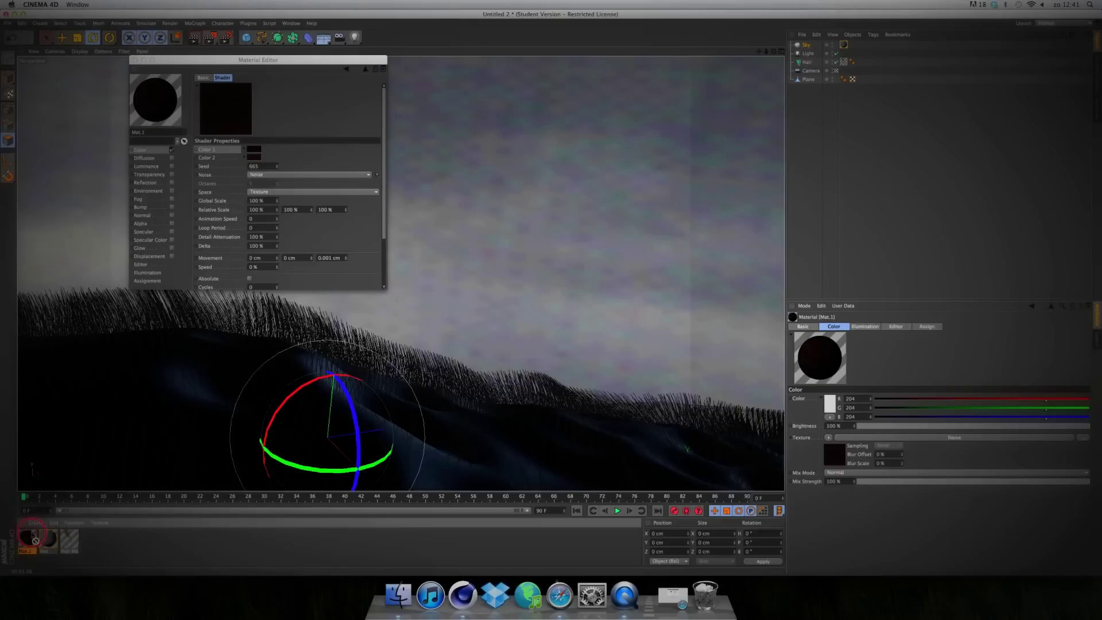
drag(793, 316, 806, 79)
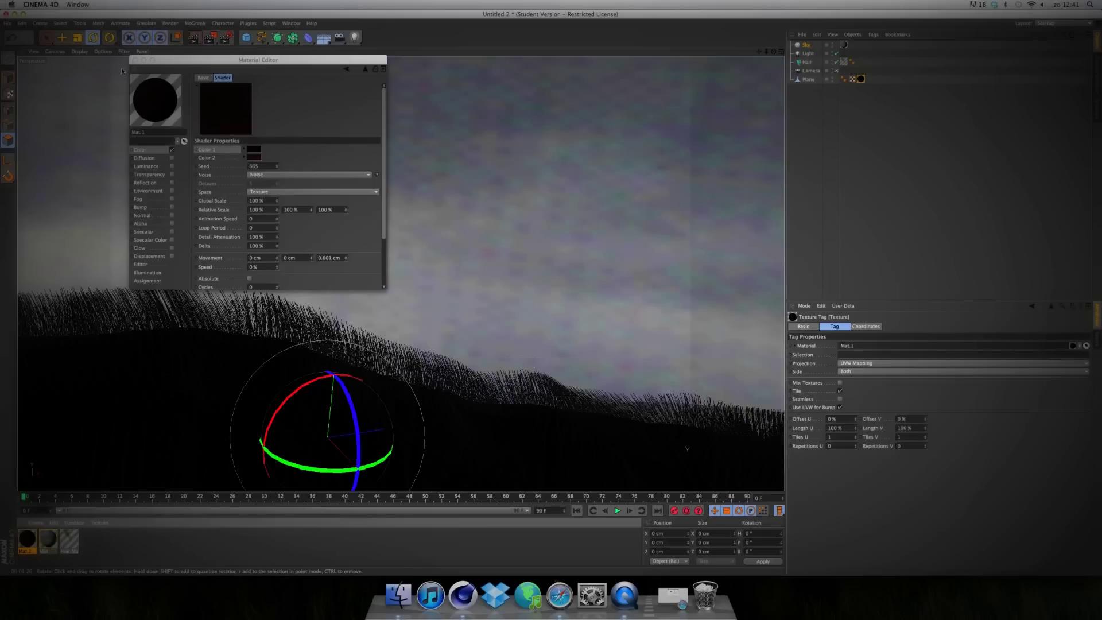
click(138, 60)
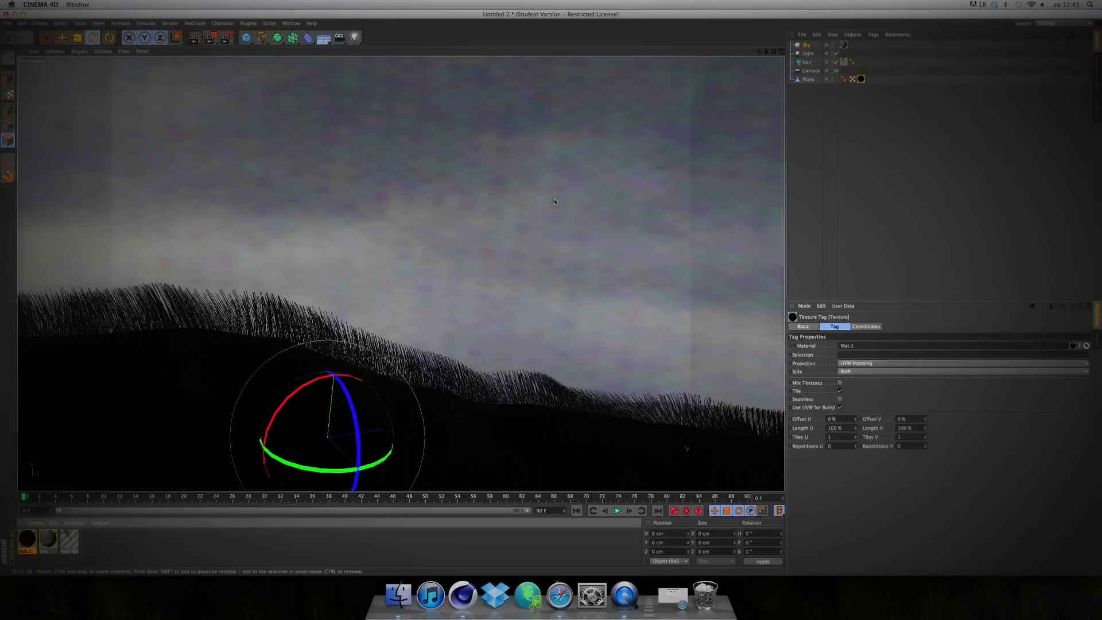